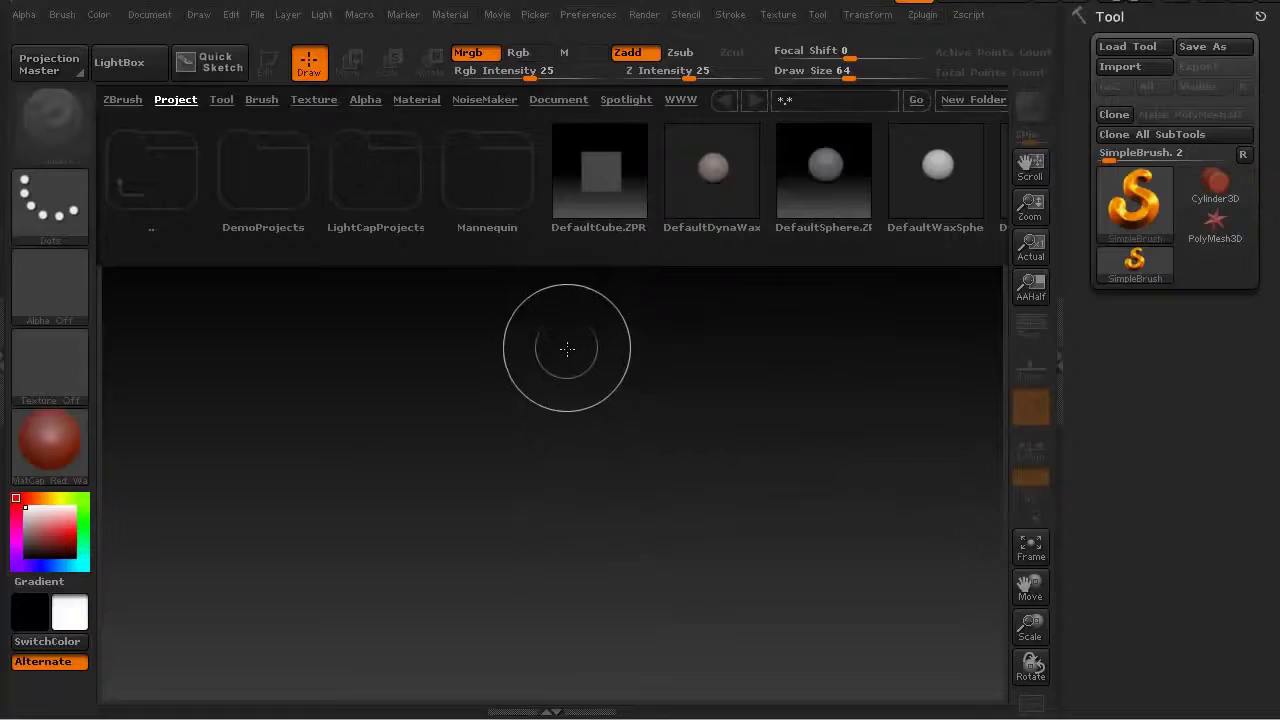
- Close the LightBox browser with the comma hotkey, leaving an empty canvas
{"action": "key", "text": "comma"}
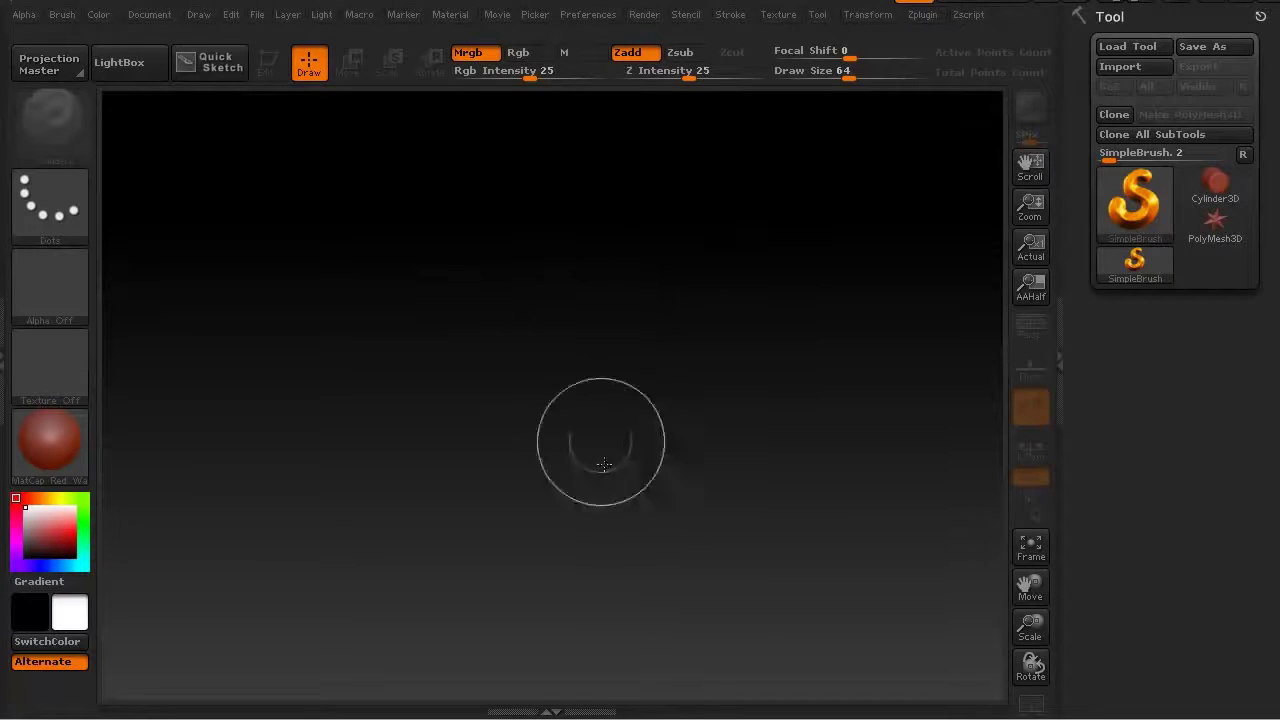
- Draw a Sphere3D in the middle of the canvas and switch it into Edit mode
{"action": "left_click", "coordinate": [1150, 207]}
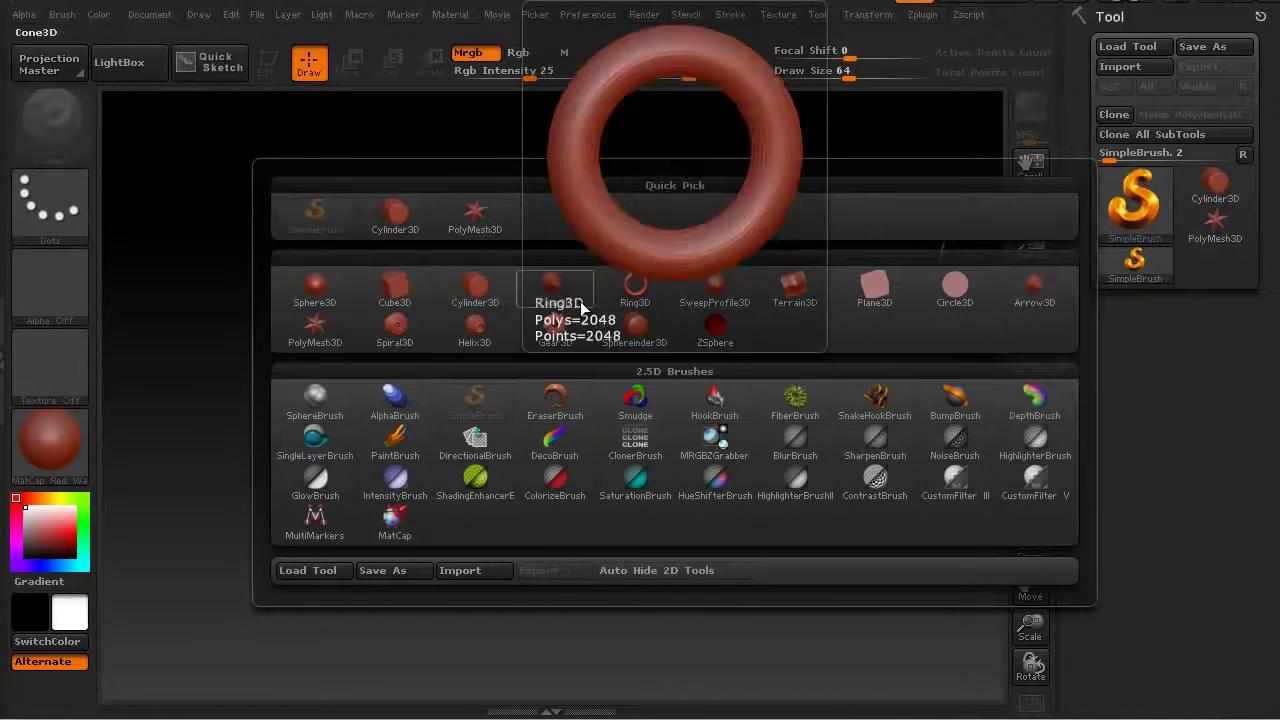
{"action": "left_click", "coordinate": [319, 293]}
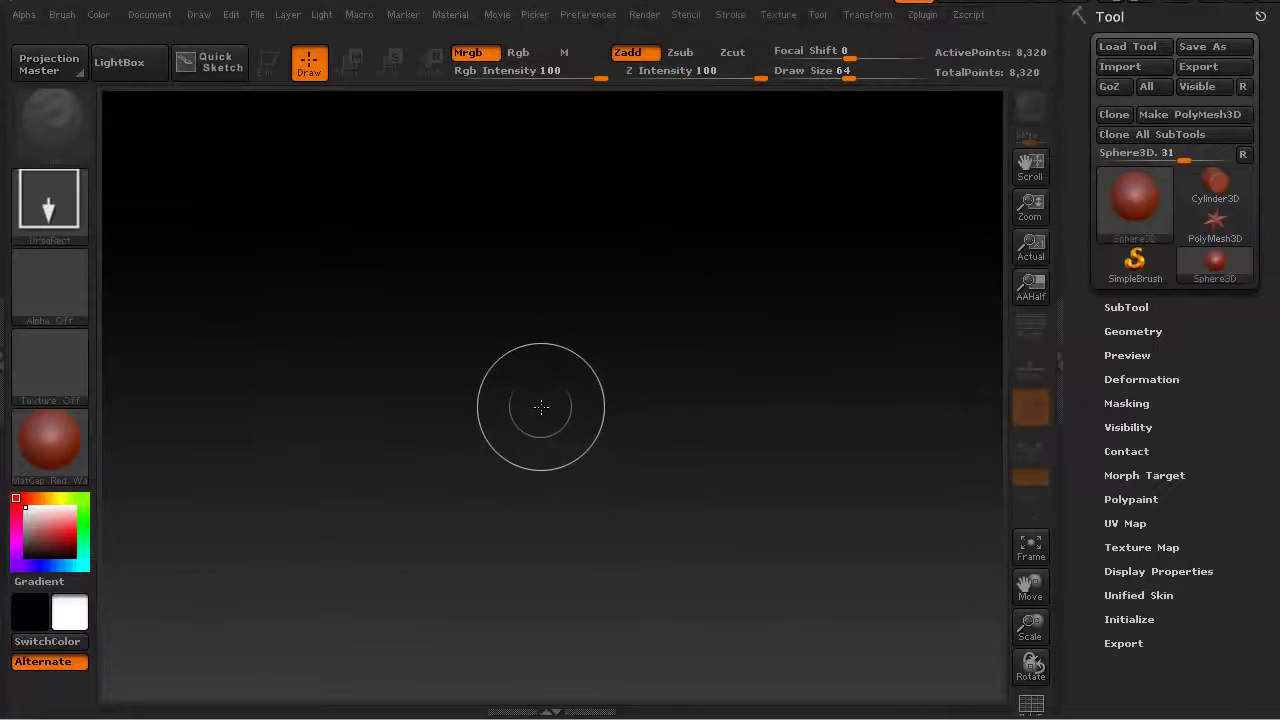
{"action": "mouse_move", "coordinate": [541, 407]}
{"action": "left_mouse_down"}
{"action": "mouse_move", "coordinate": [557, 625]}
{"action": "mouse_move", "coordinate": [543, 501]}
{"action": "mouse_move", "coordinate": [659, 654]}
{"action": "left_mouse_up"}
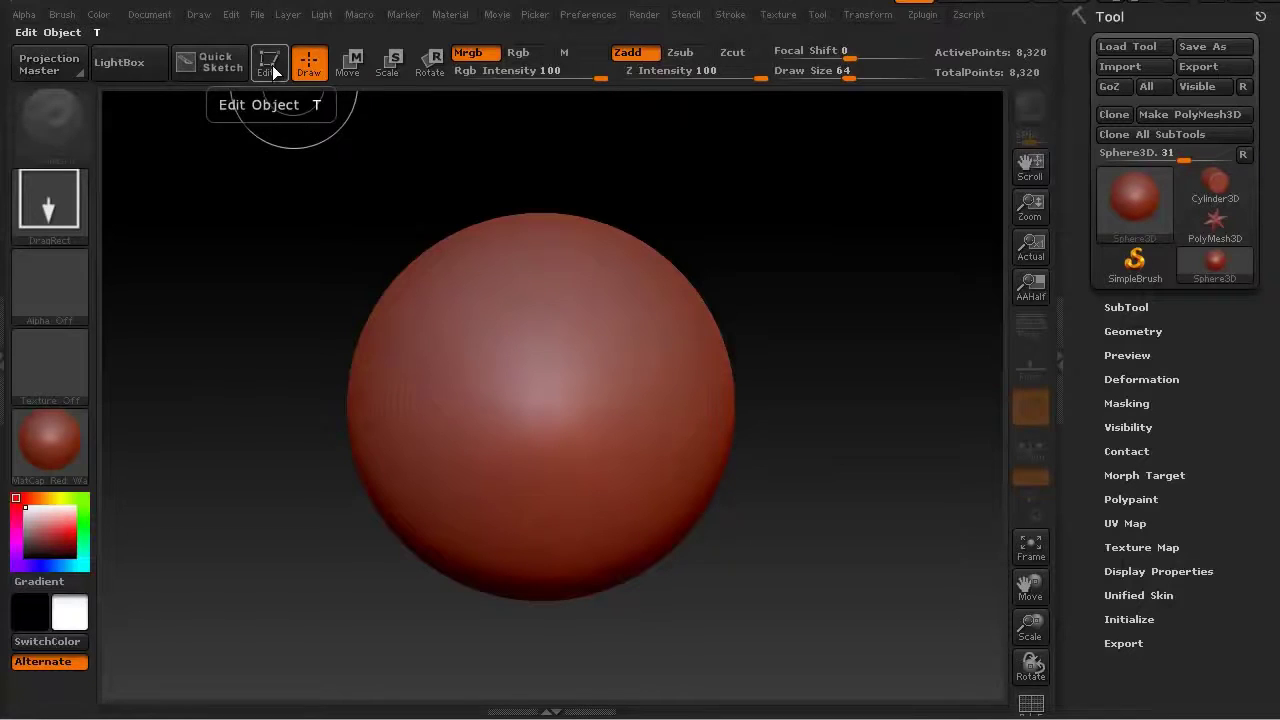
{"action": "left_click", "coordinate": [272, 65]}
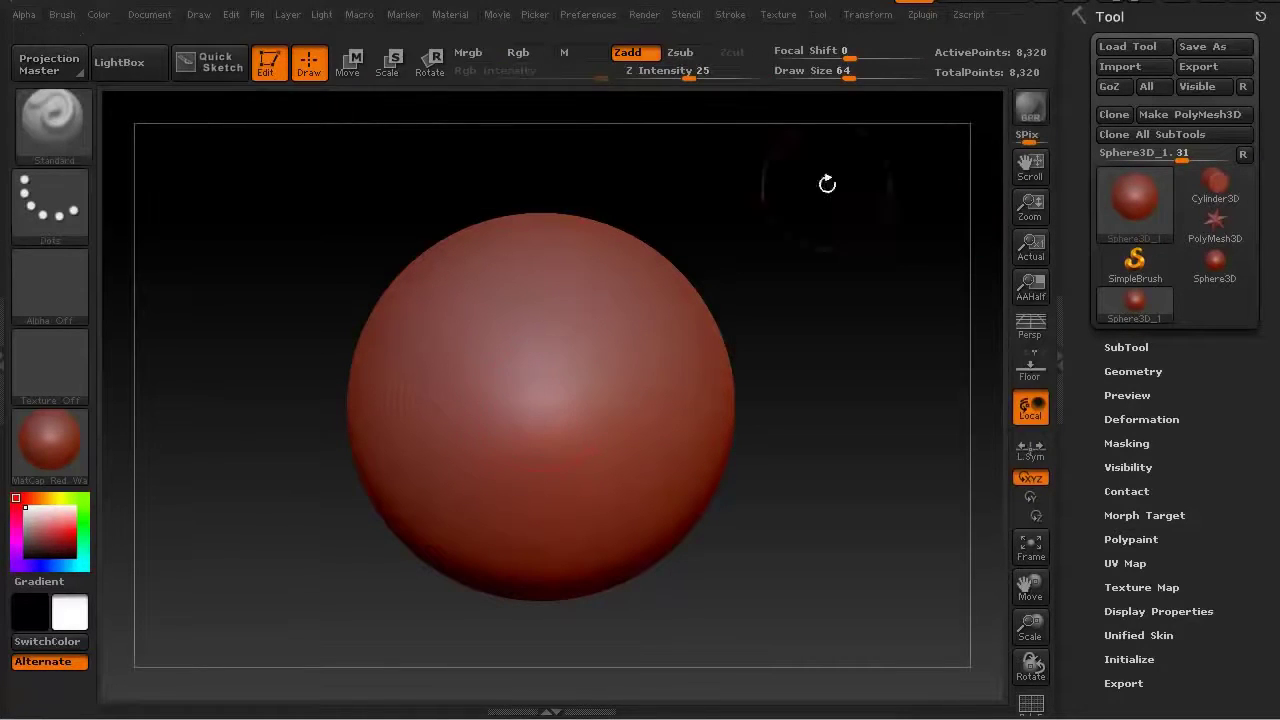
- Convert the sphere to a PolyMesh3D and subdivide it three times to about 525,312 points
{"action": "left_click", "coordinate": [1162, 114]}
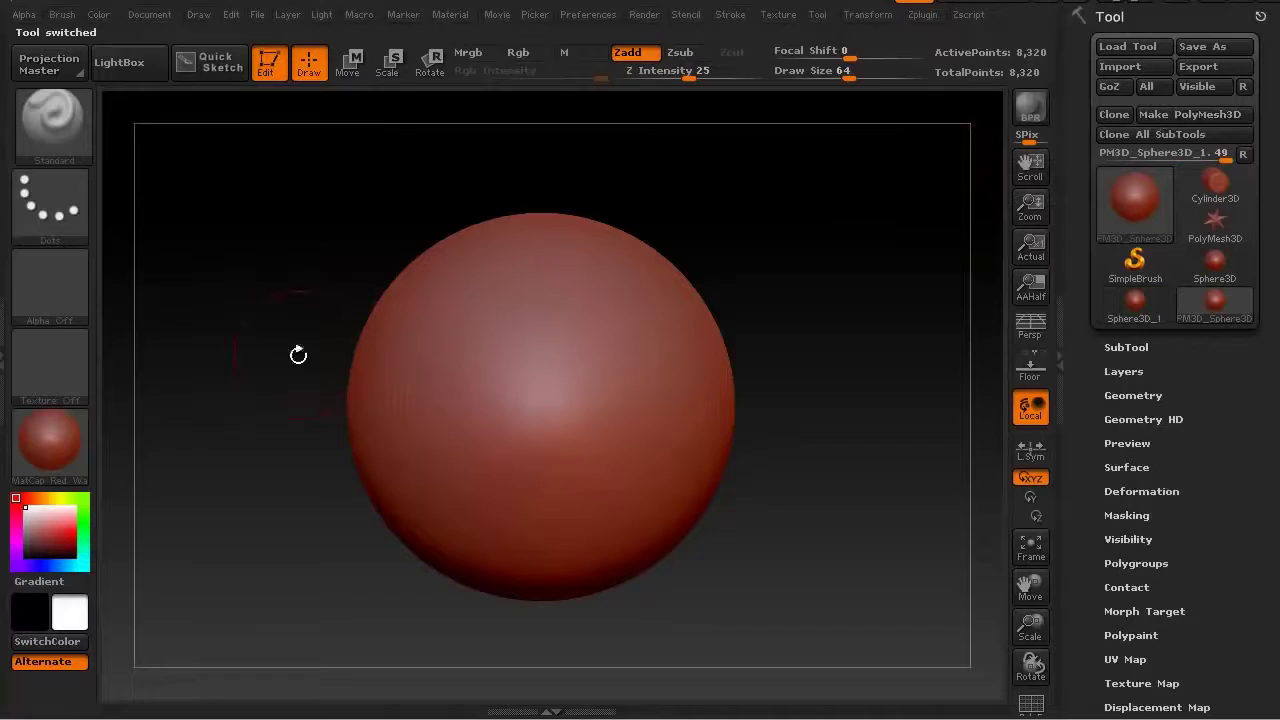
{"action": "key", "text": "shift"}
{"action": "left_click_drag", "start_coordinate": [266, 397], "coordinate": [325, 397], "text": "alt"}
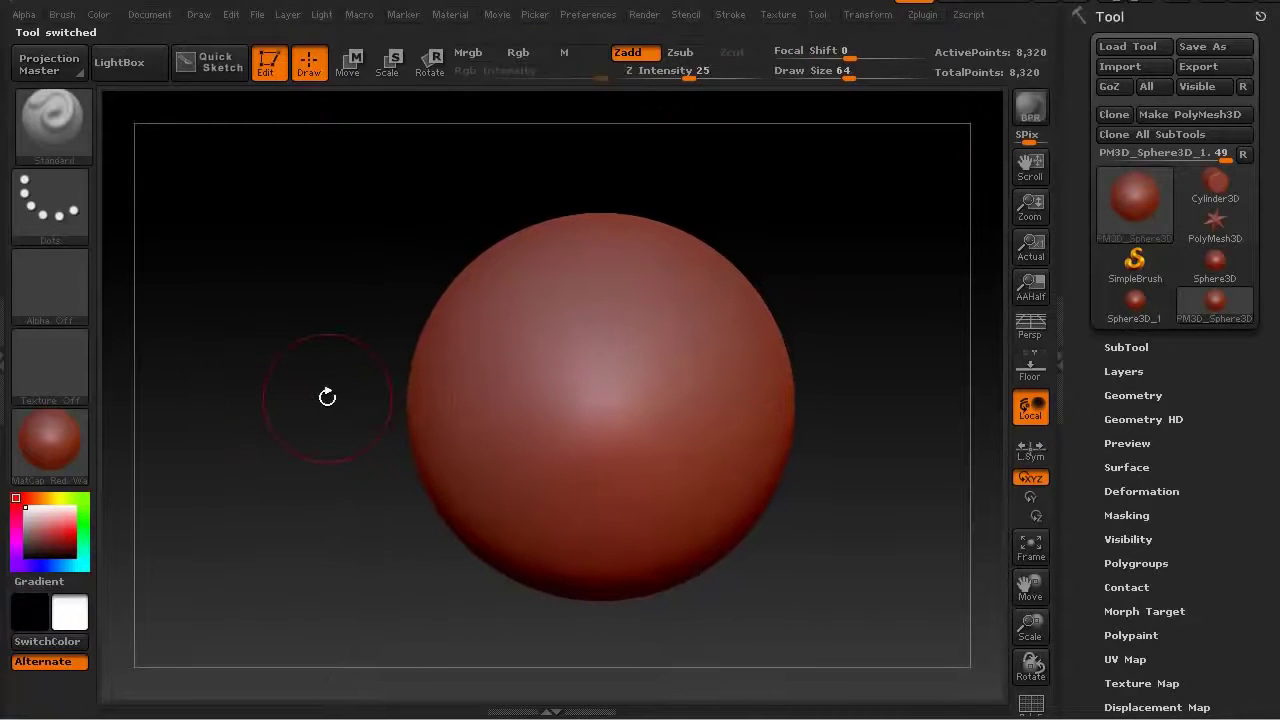
{"action": "key", "text": "ctrl+d"}
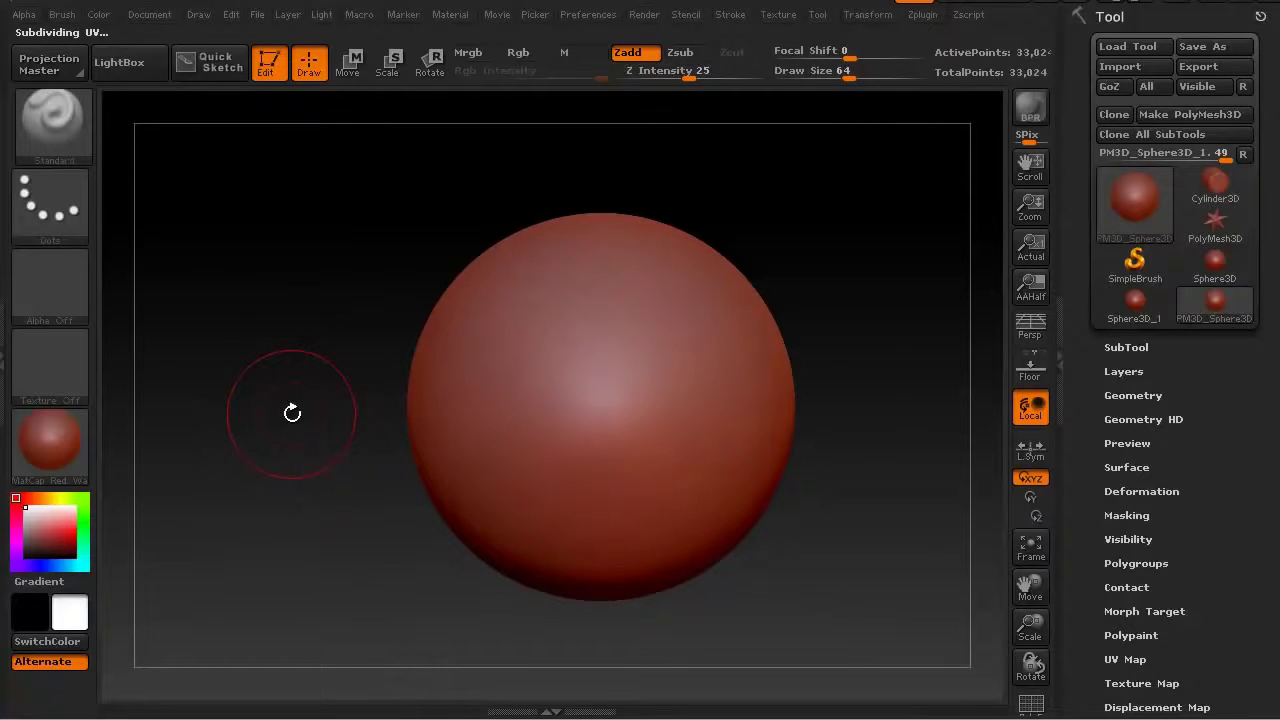
{"action": "key", "text": "ctrl+d"}
{"action": "key", "text": "ctrl+d"}
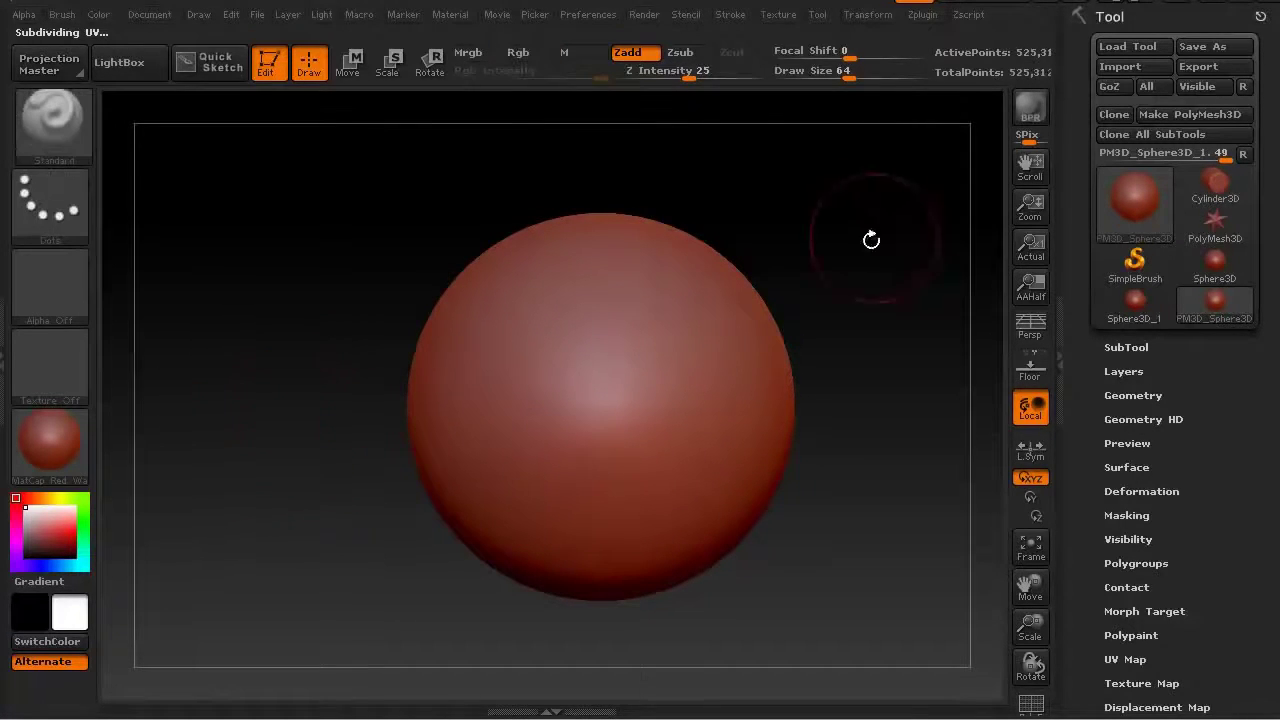
{"action": "left_click", "coordinate": [1058, 306]}
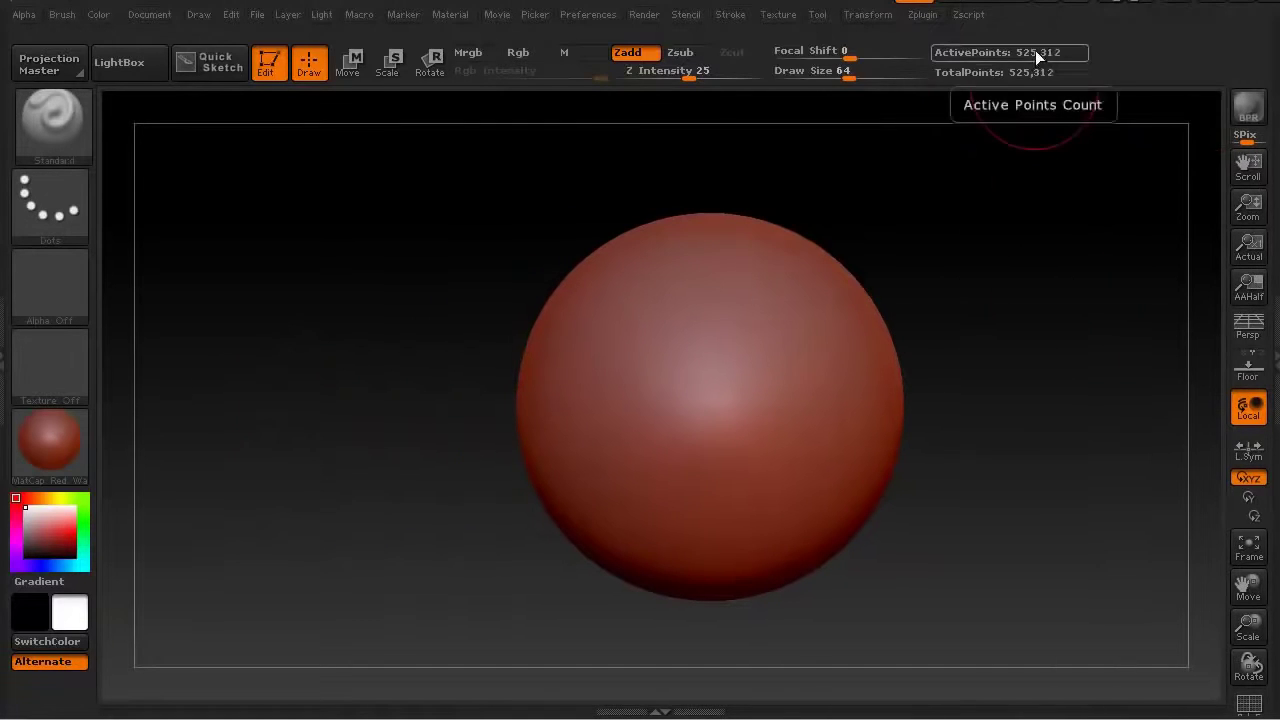
{"action": "left_click", "coordinate": [1273, 346]}
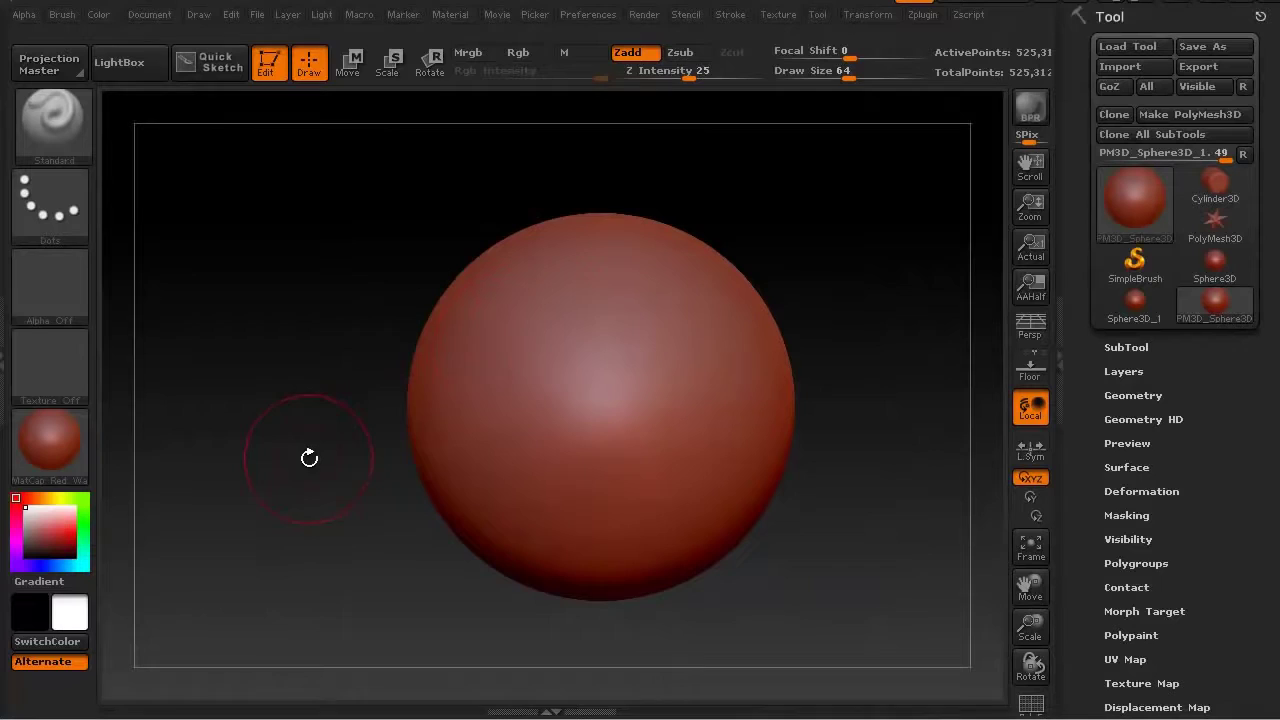
{"action": "mouse_move", "coordinate": [314, 457]}
{"action": "left_mouse_down", "text": "alt"}
{"action": "mouse_move", "coordinate": [277, 457]}
{"action": "mouse_move", "coordinate": [286, 471]}
{"action": "mouse_move", "coordinate": [252, 477]}
{"action": "left_mouse_up", "text": "alt"}
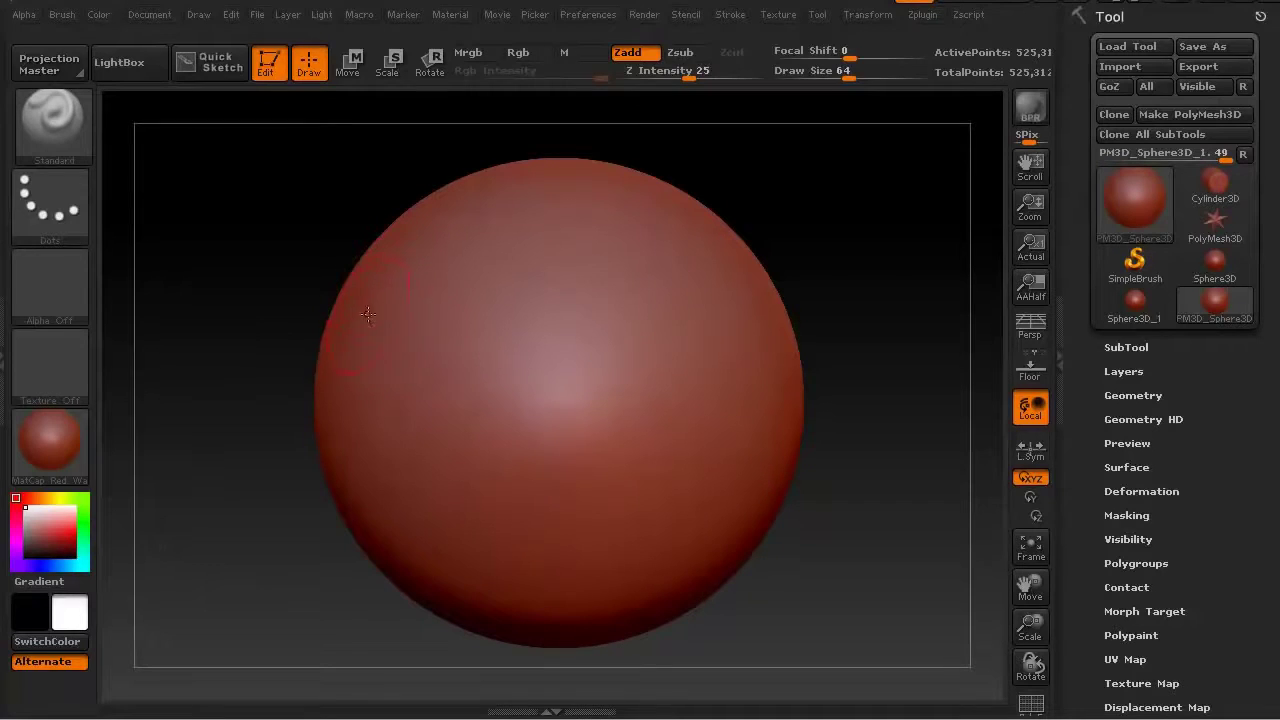
- Set the Document Back gradient Range to 0 for a flat grey backdrop
{"action": "mouse_move", "coordinate": [257, 286]}
{"action": "left_mouse_down", "text": "alt"}
{"action": "mouse_move", "coordinate": [290, 286]}
{"action": "mouse_move", "coordinate": [252, 291]}
{"action": "left_mouse_up", "text": "alt"}
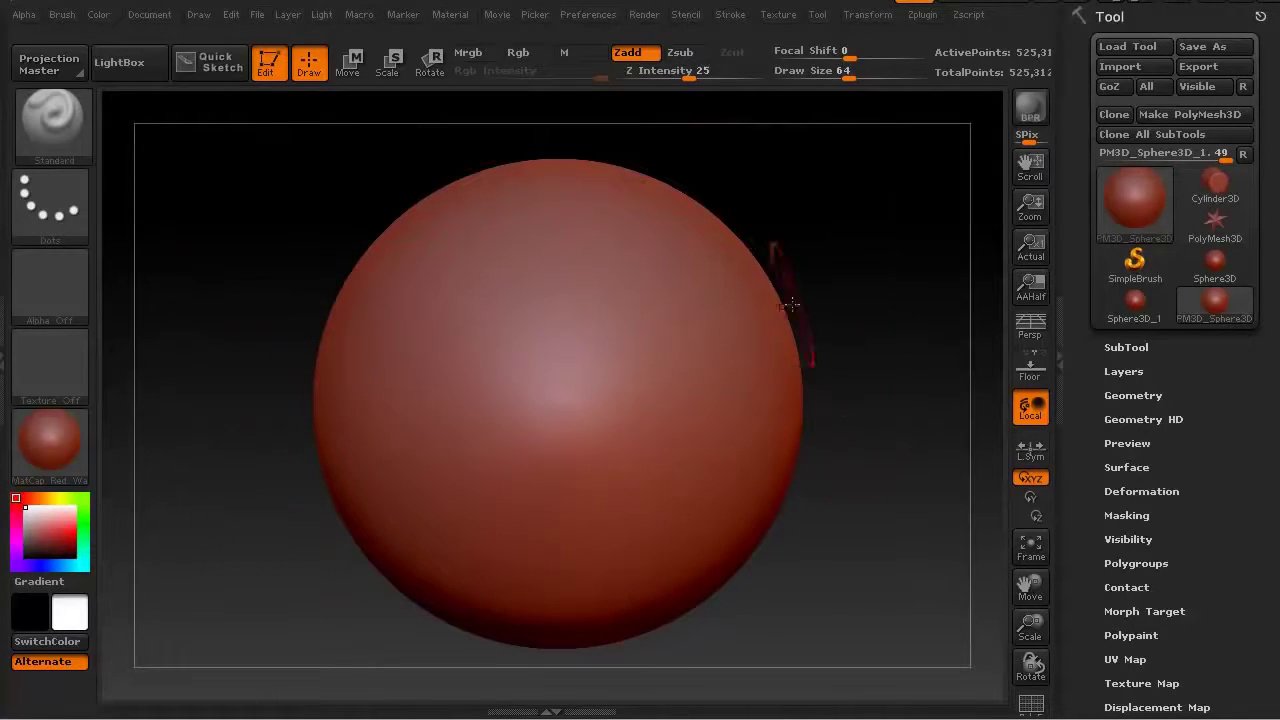
{"action": "left_click", "coordinate": [148, 16]}
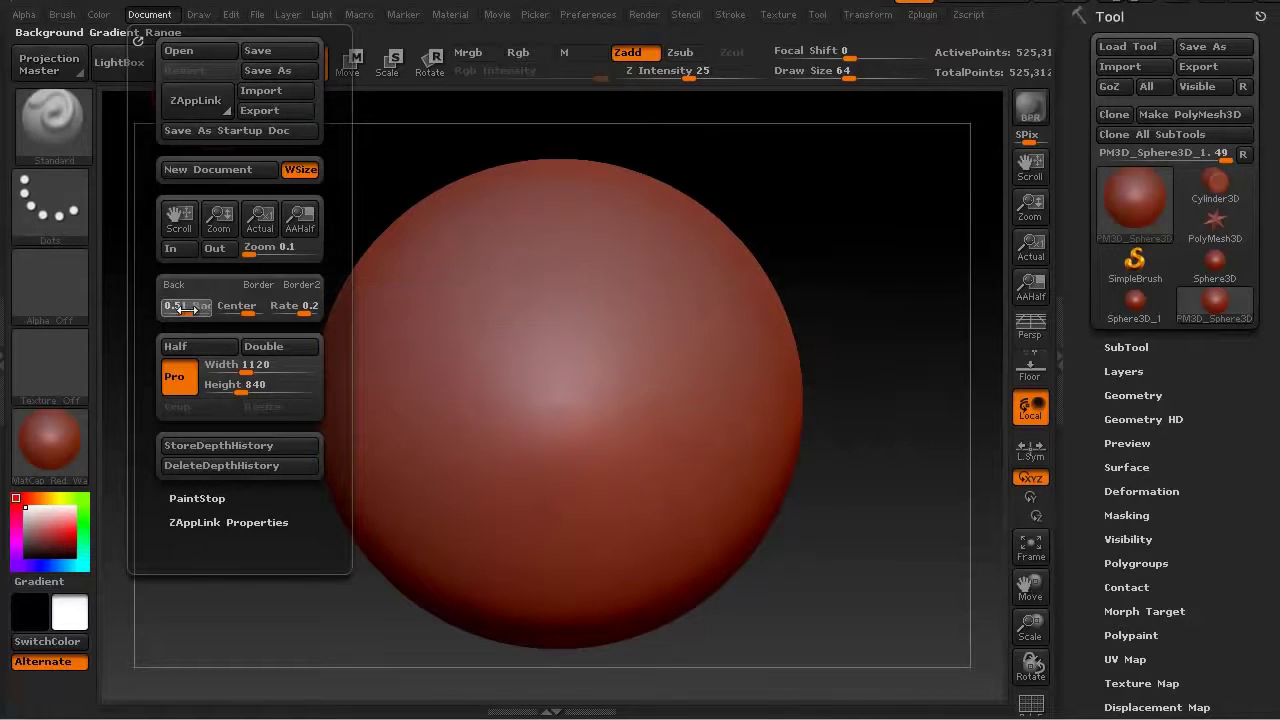
{"action": "left_click_drag", "start_coordinate": [180, 310], "coordinate": [168, 312]}
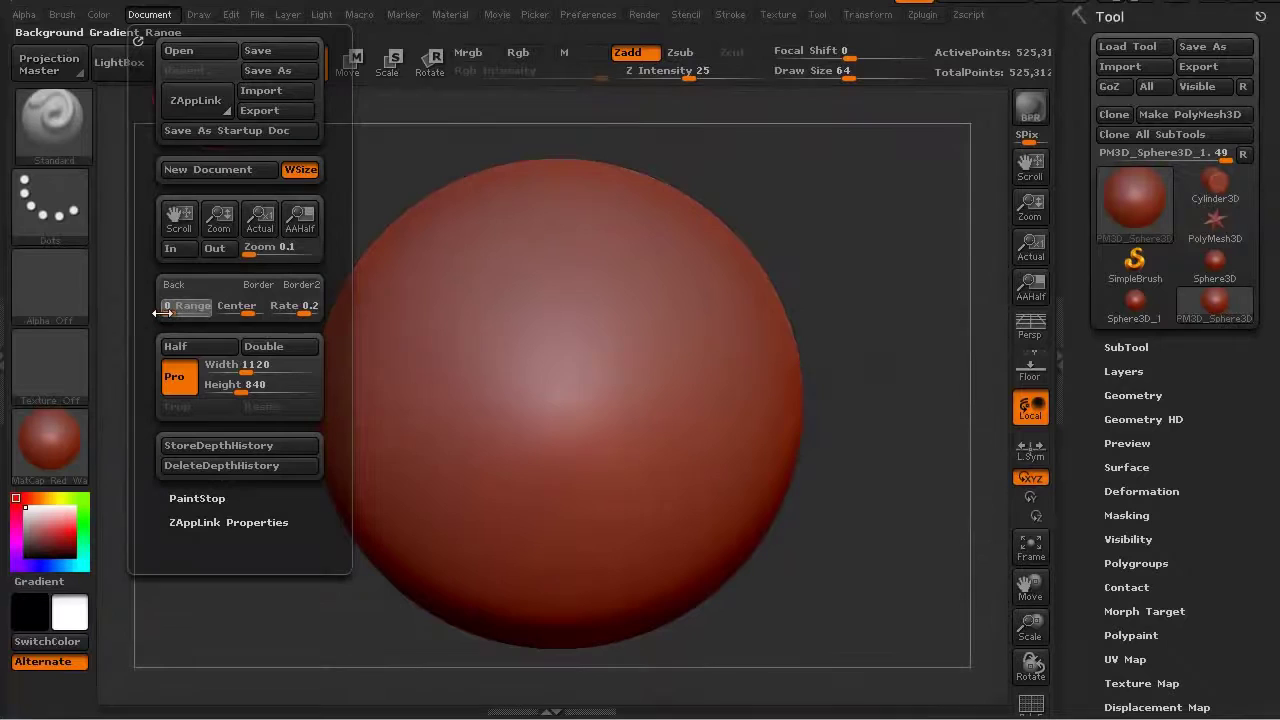
{"action": "left_click_drag", "start_coordinate": [168, 313], "coordinate": [207, 316]}
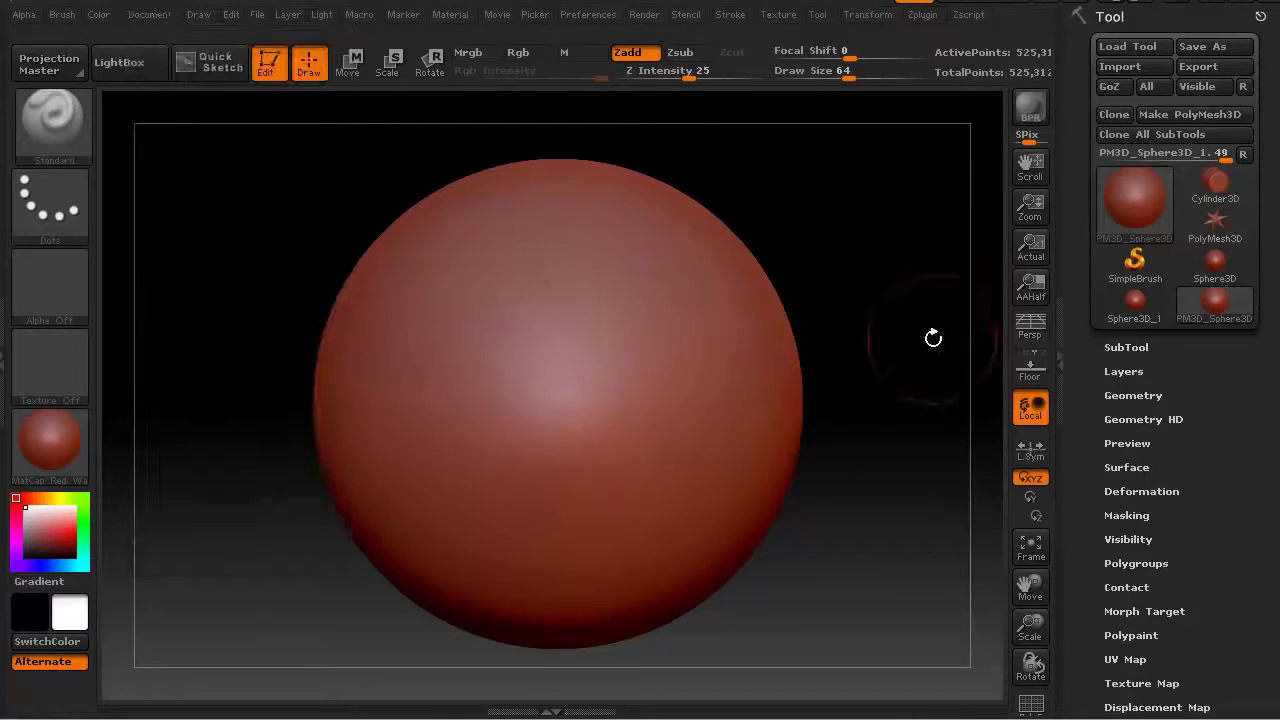
{"action": "left_click", "coordinate": [149, 14]}
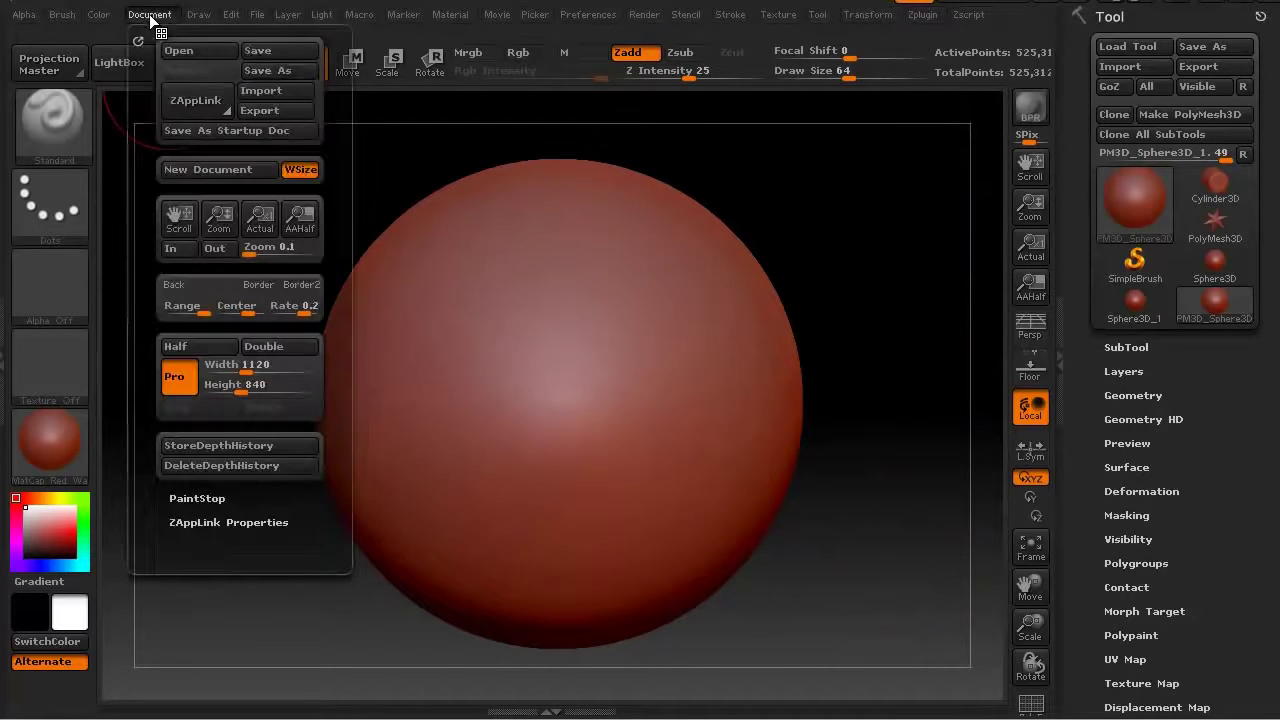
{"action": "left_click_drag", "start_coordinate": [199, 313], "coordinate": [167, 314]}
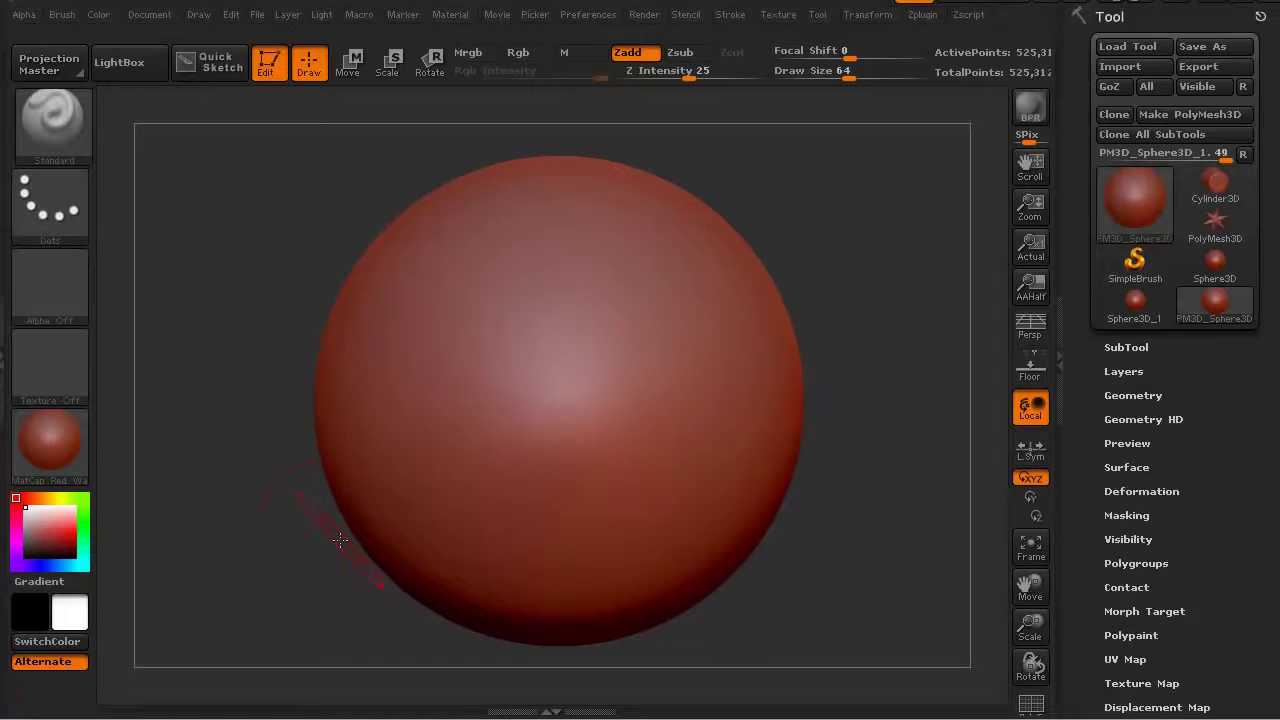
- Apply the mah_modeling_matte material to the sphere
{"action": "left_click_drag", "start_coordinate": [239, 500], "coordinate": [243, 494]}
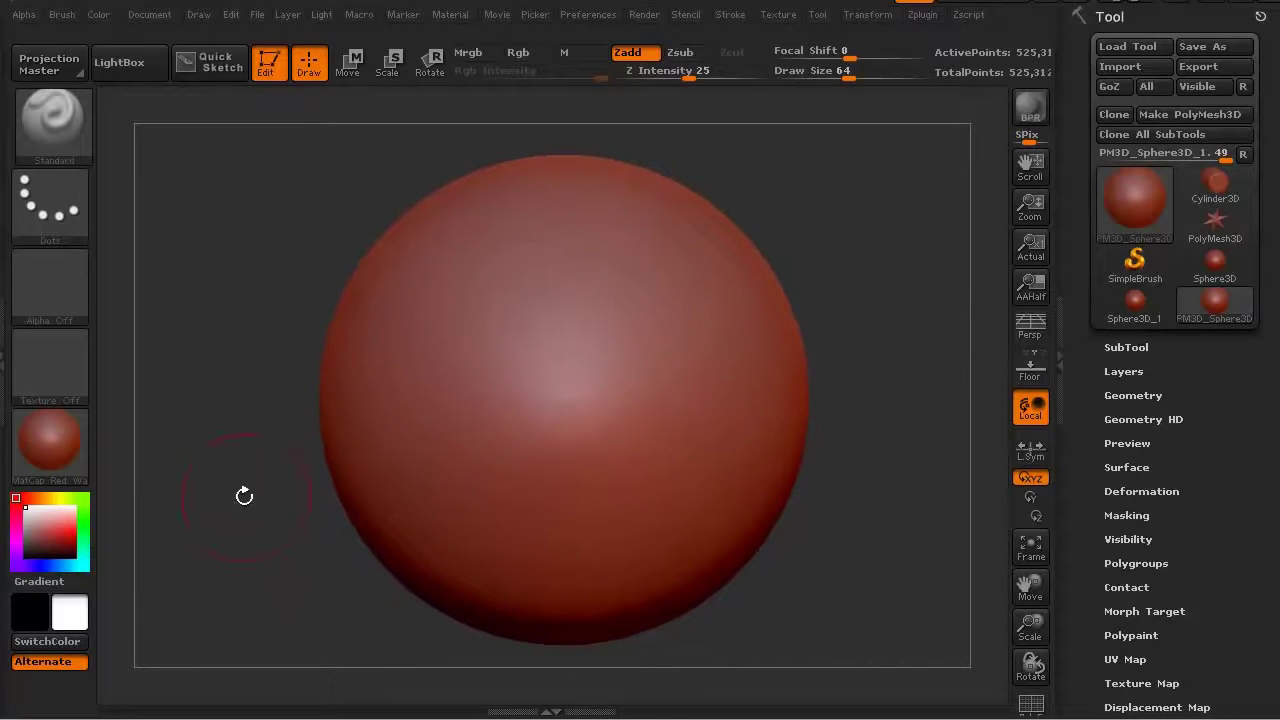
{"action": "left_click", "coordinate": [1117, 347]}
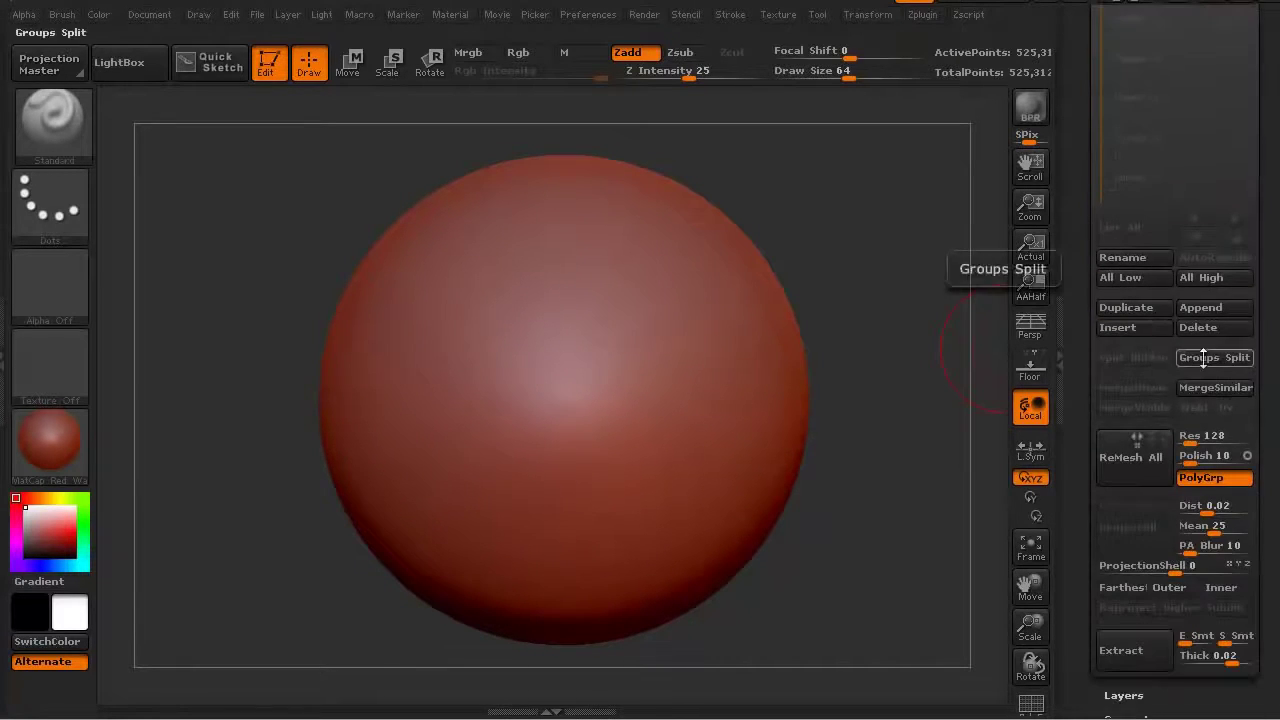
{"action": "left_click_drag", "start_coordinate": [1271, 266], "coordinate": [1274, 402]}
{"action": "scroll", "coordinate": [1274, 402], "scroll_direction": "up", "scroll_amount": 3}
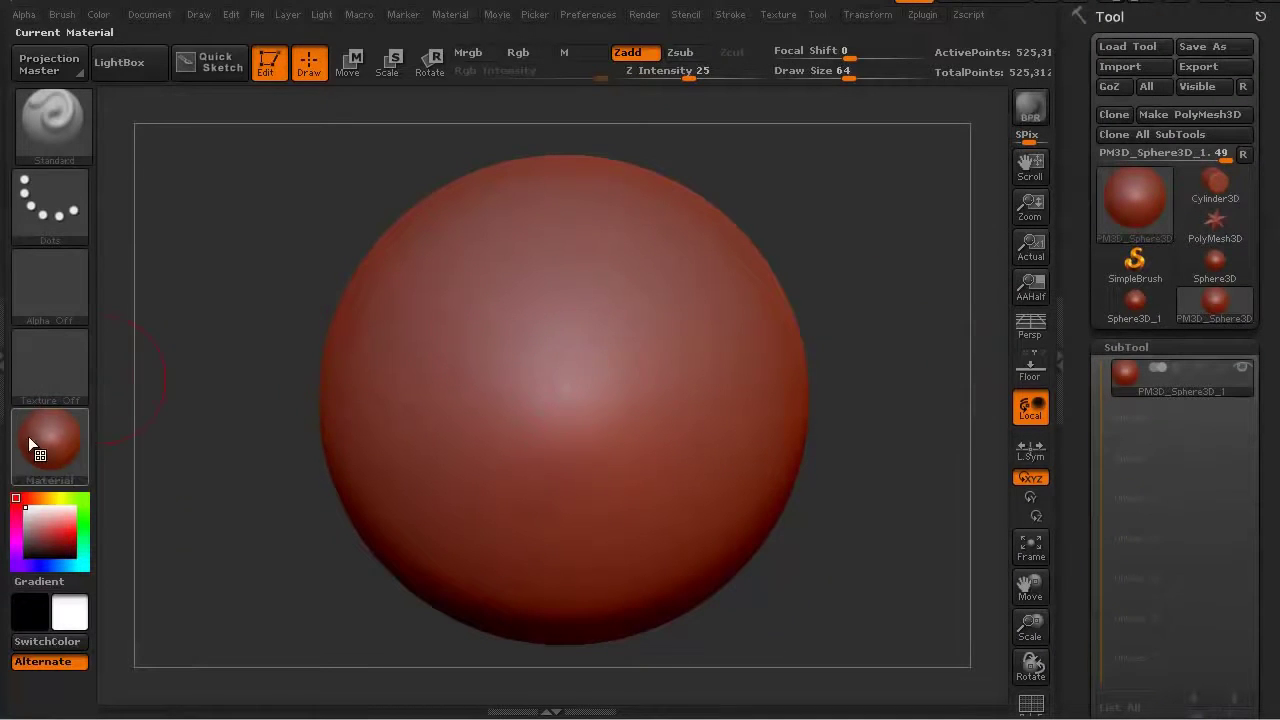
{"action": "left_click", "coordinate": [55, 439]}
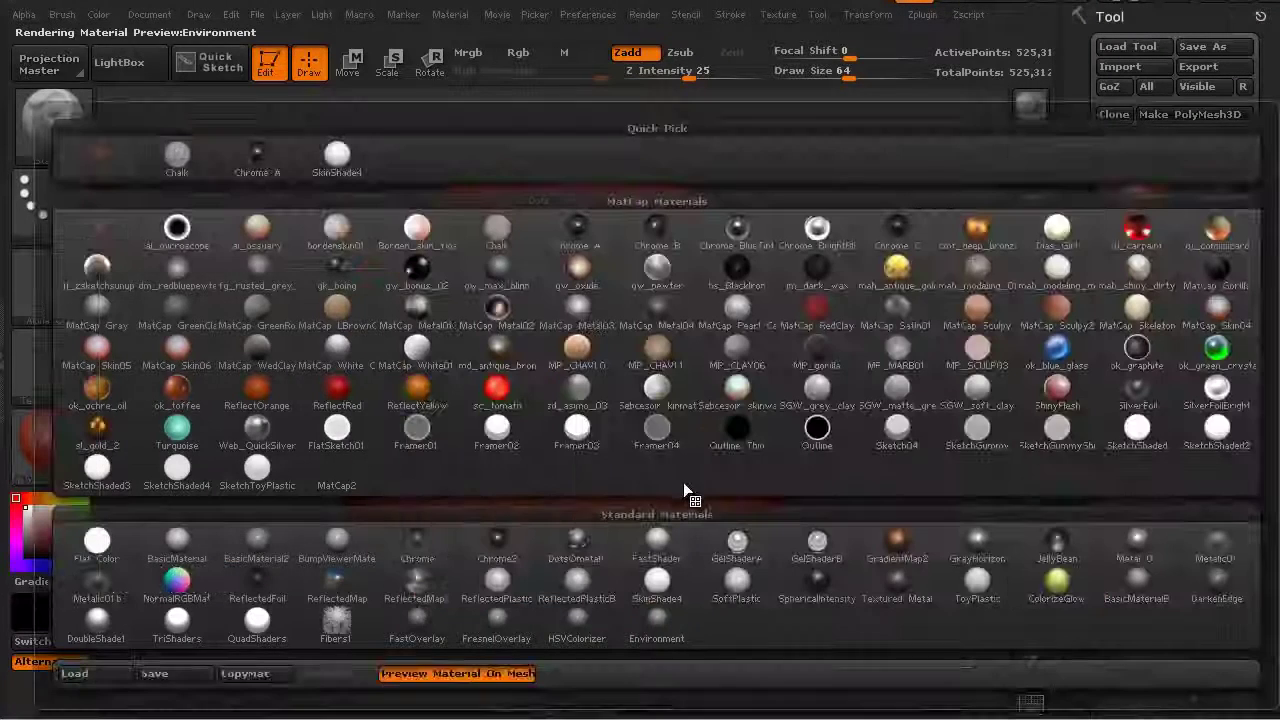
{"action": "left_click", "coordinate": [1057, 267]}
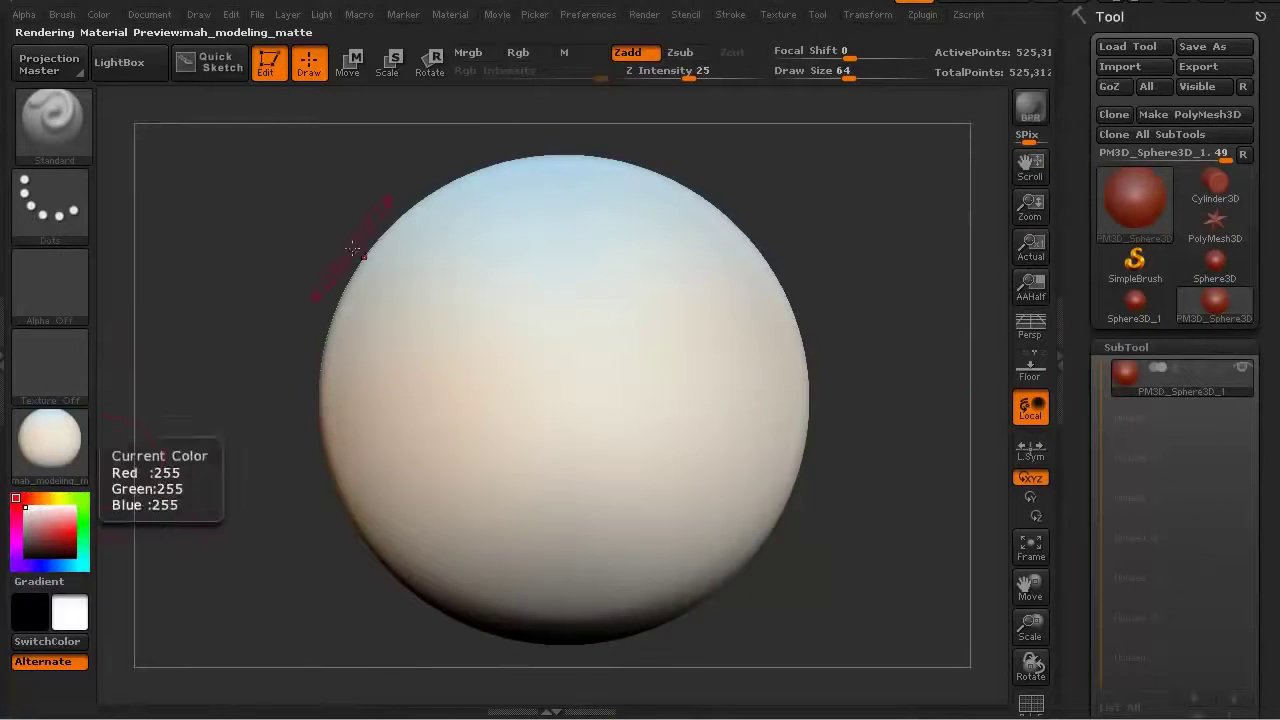
- Enable Mrgb, turn off Zadd, and fill the whole sphere with white
{"action": "left_click", "coordinate": [464, 52]}
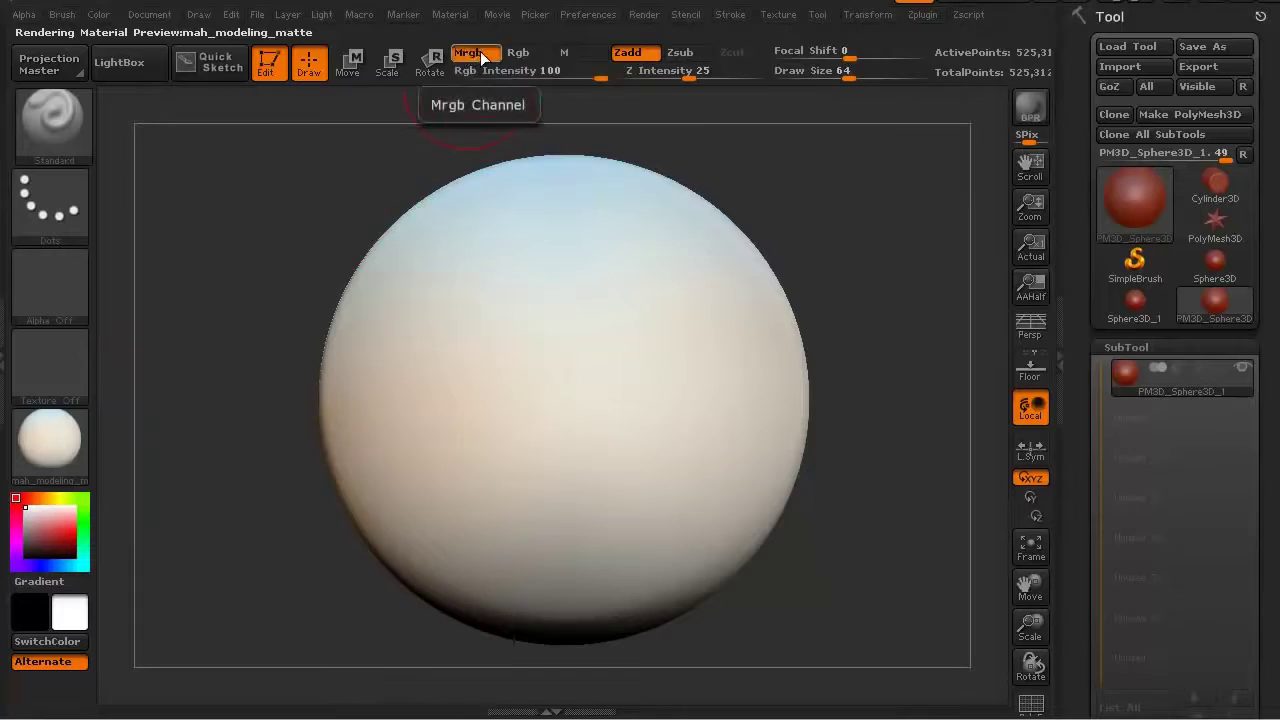
{"action": "left_click", "coordinate": [621, 51]}
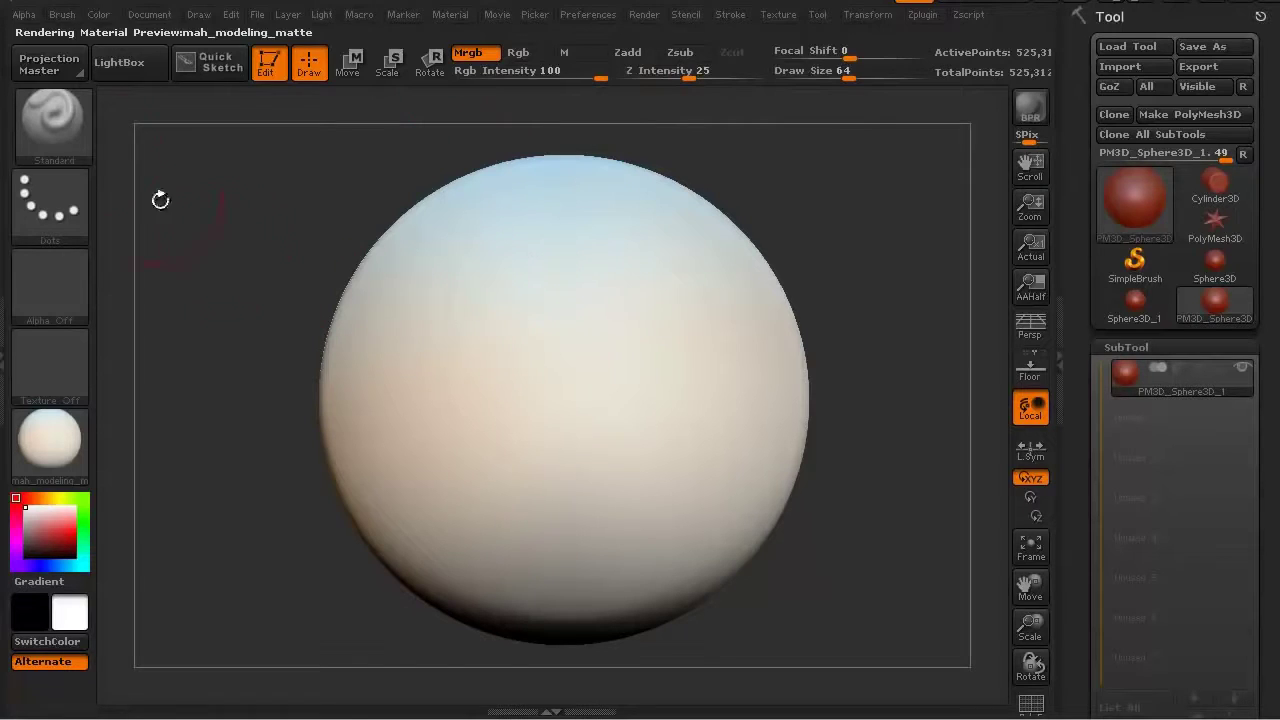
{"action": "left_click", "coordinate": [103, 11]}
{"action": "left_click", "coordinate": [159, 386]}
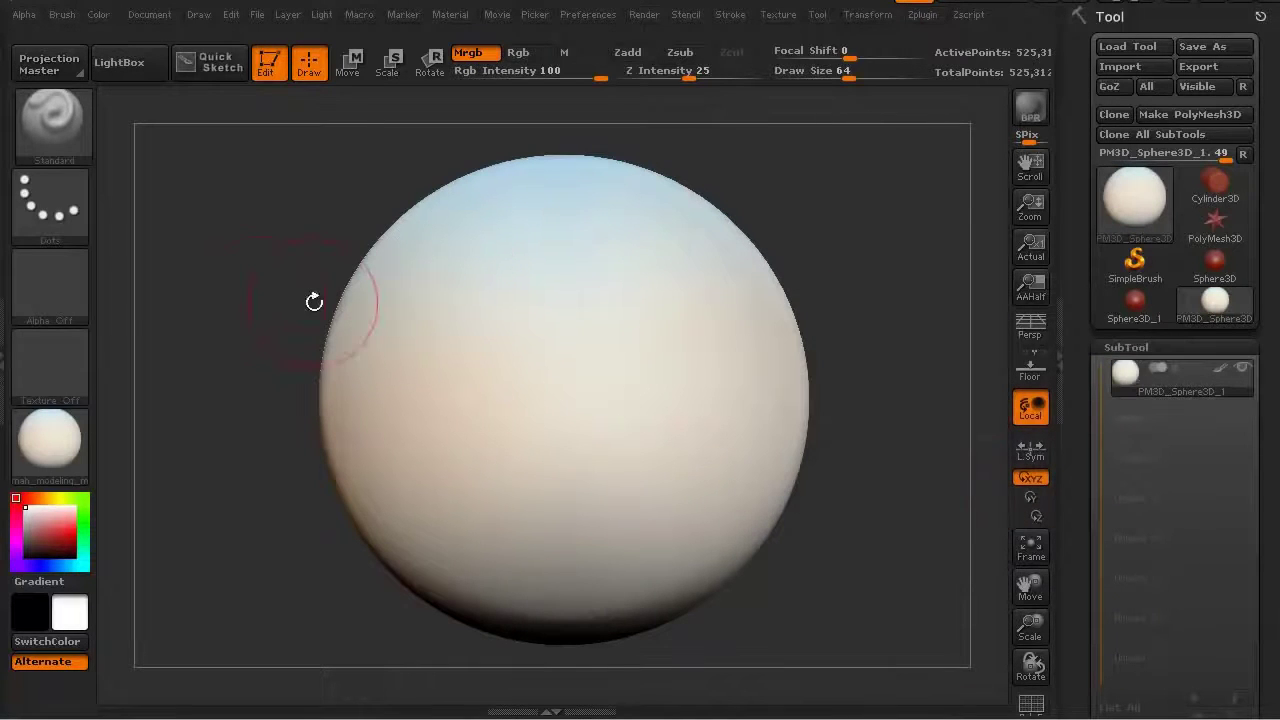
- Use the FreeHand stroke with Mouse Avg 15 and LazyMouse off
{"action": "left_click", "coordinate": [64, 205]}
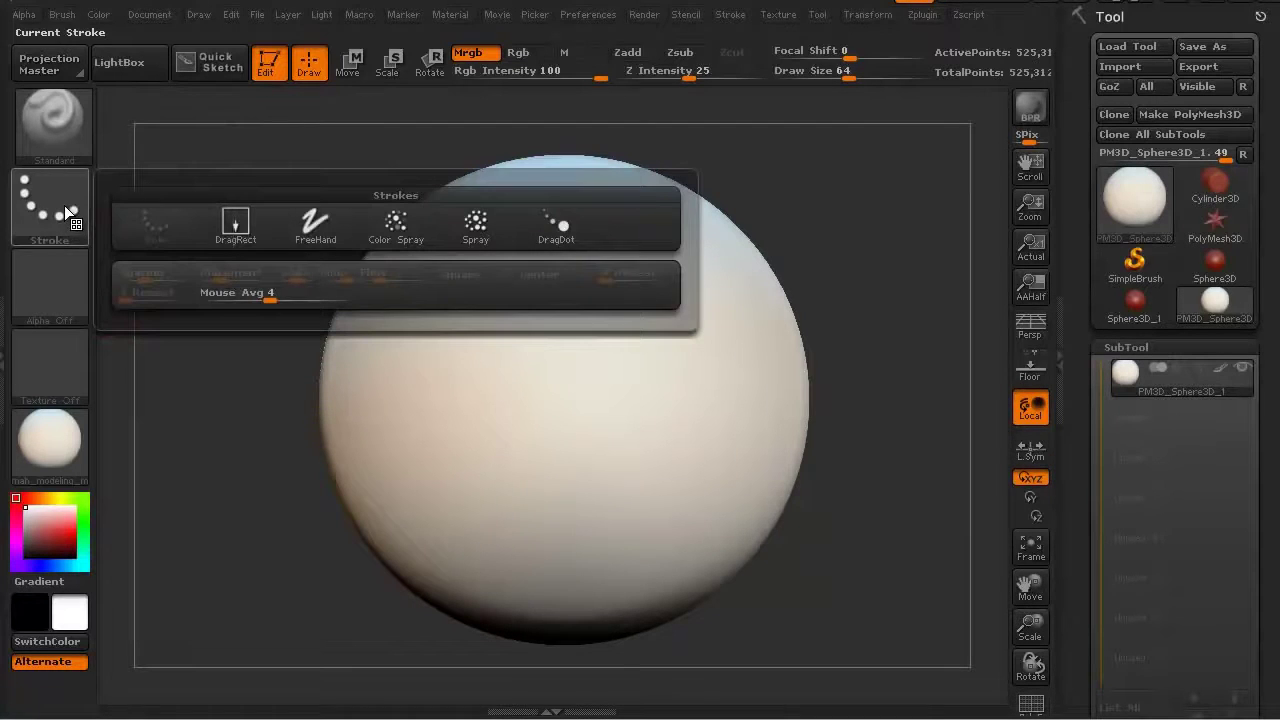
{"action": "left_click", "coordinate": [303, 230]}
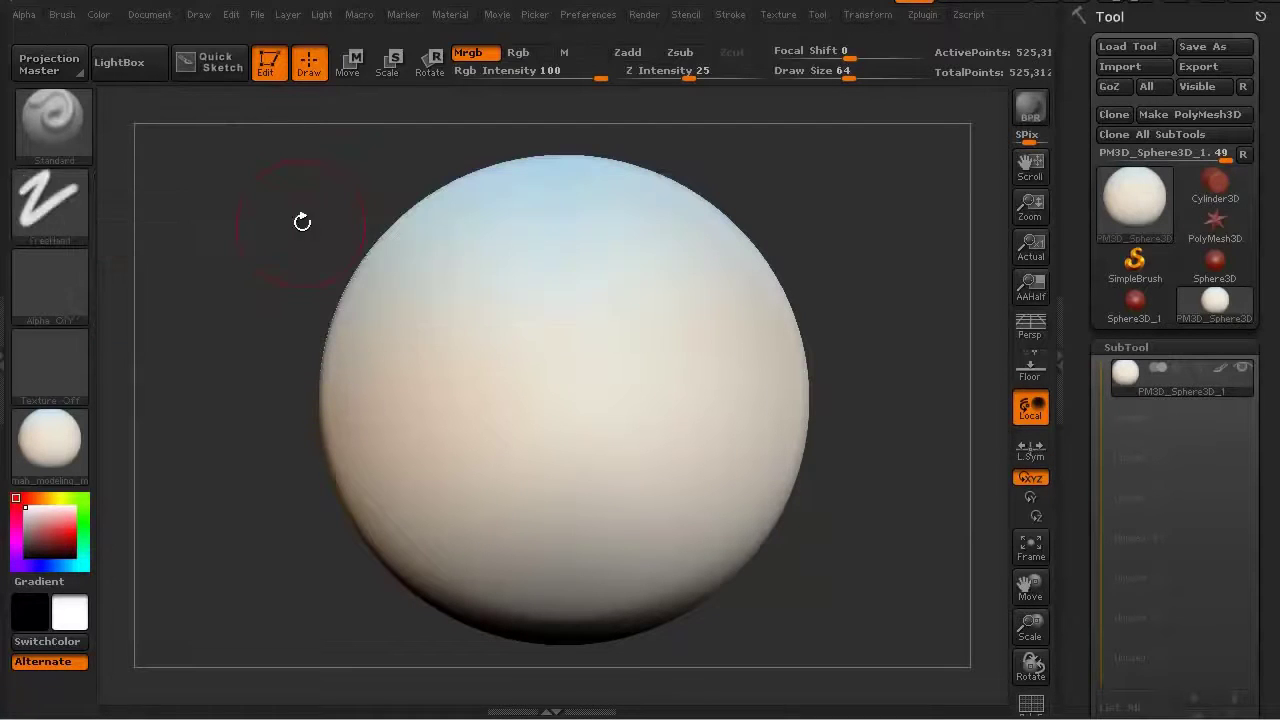
{"action": "left_click", "coordinate": [728, 14]}
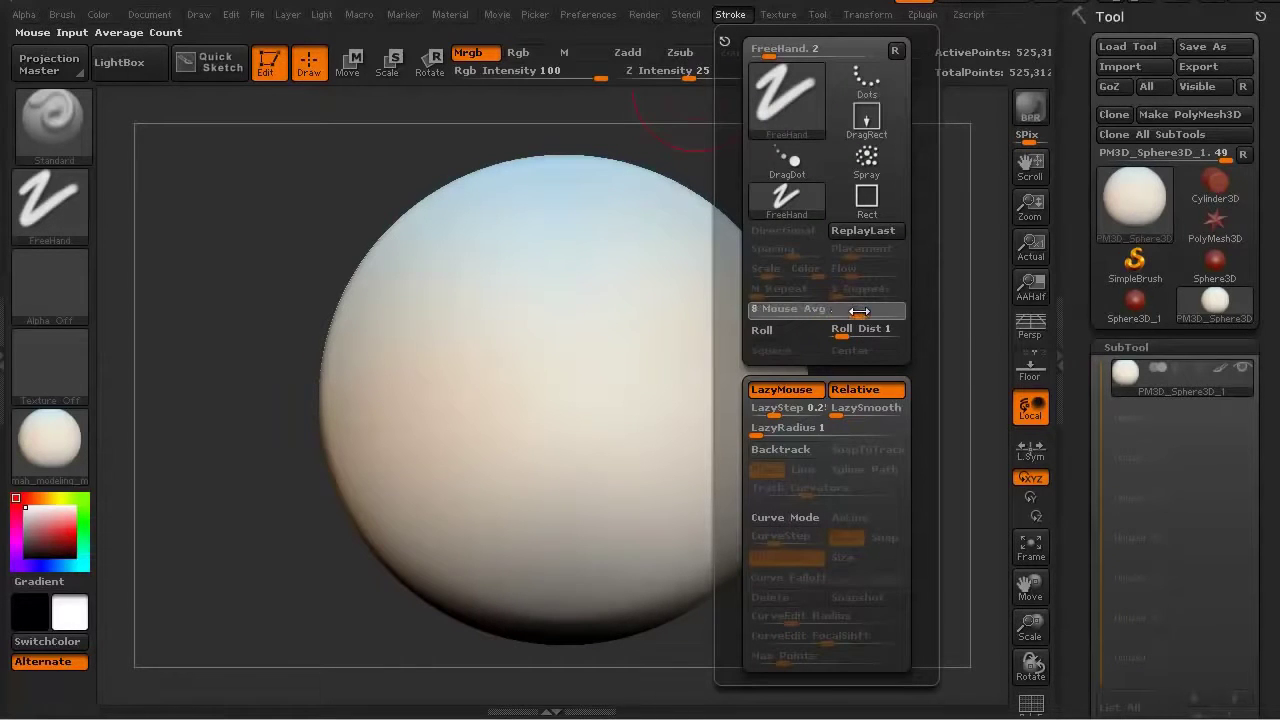
{"action": "left_click_drag", "start_coordinate": [828, 311], "coordinate": [918, 311]}
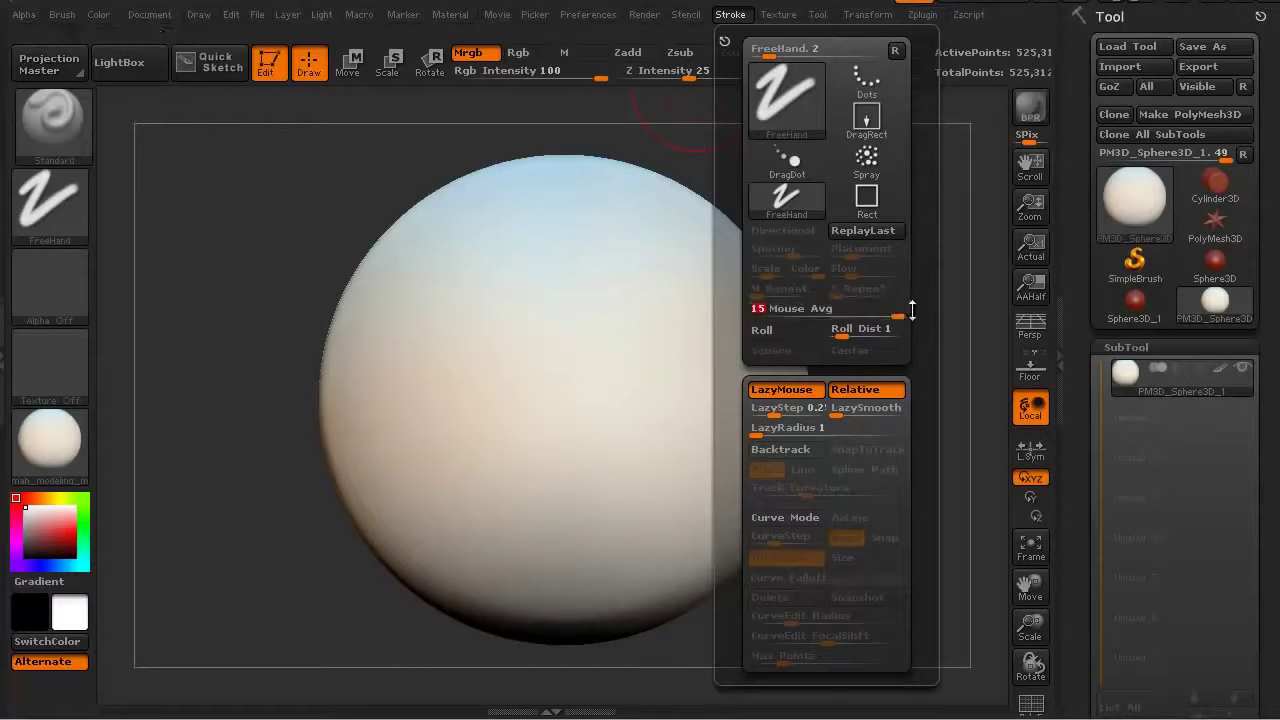
{"action": "left_click", "coordinate": [797, 398]}
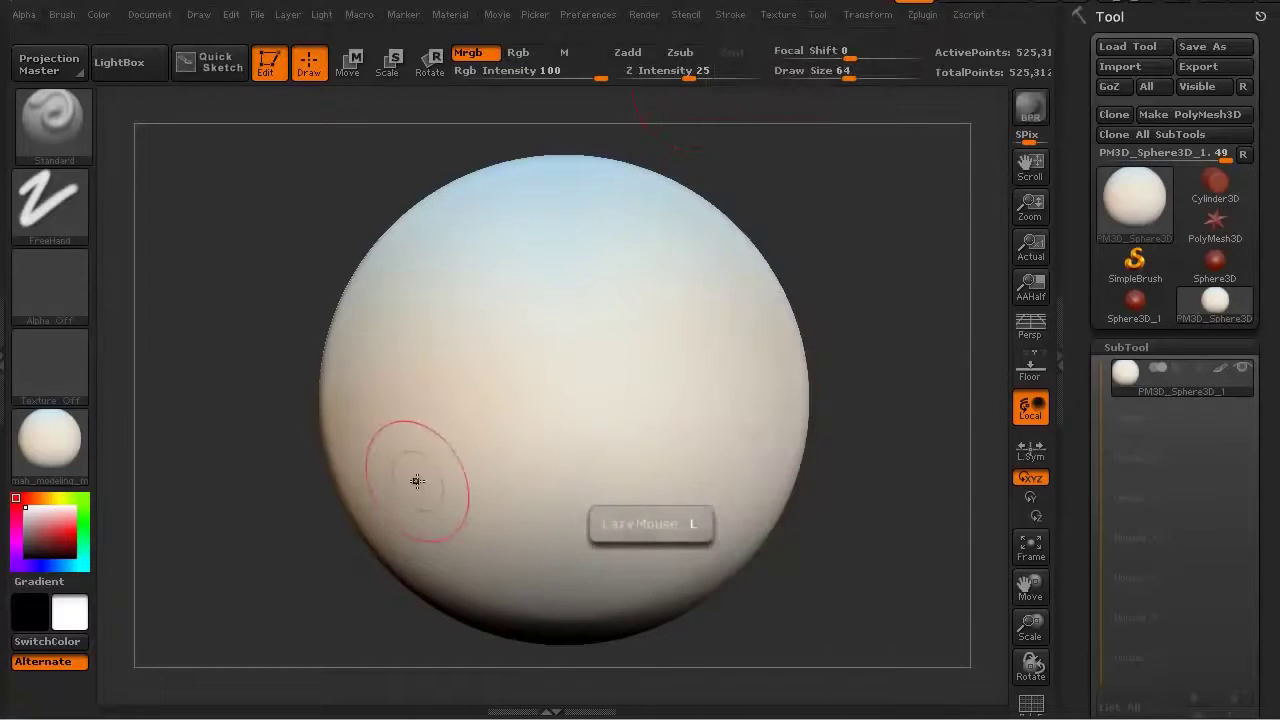
{"action": "mouse_move", "coordinate": [254, 566]}
{"action": "left_mouse_down"}
{"action": "mouse_move", "coordinate": [225, 556]}
{"action": "mouse_move", "coordinate": [257, 571]}
{"action": "left_mouse_up"}
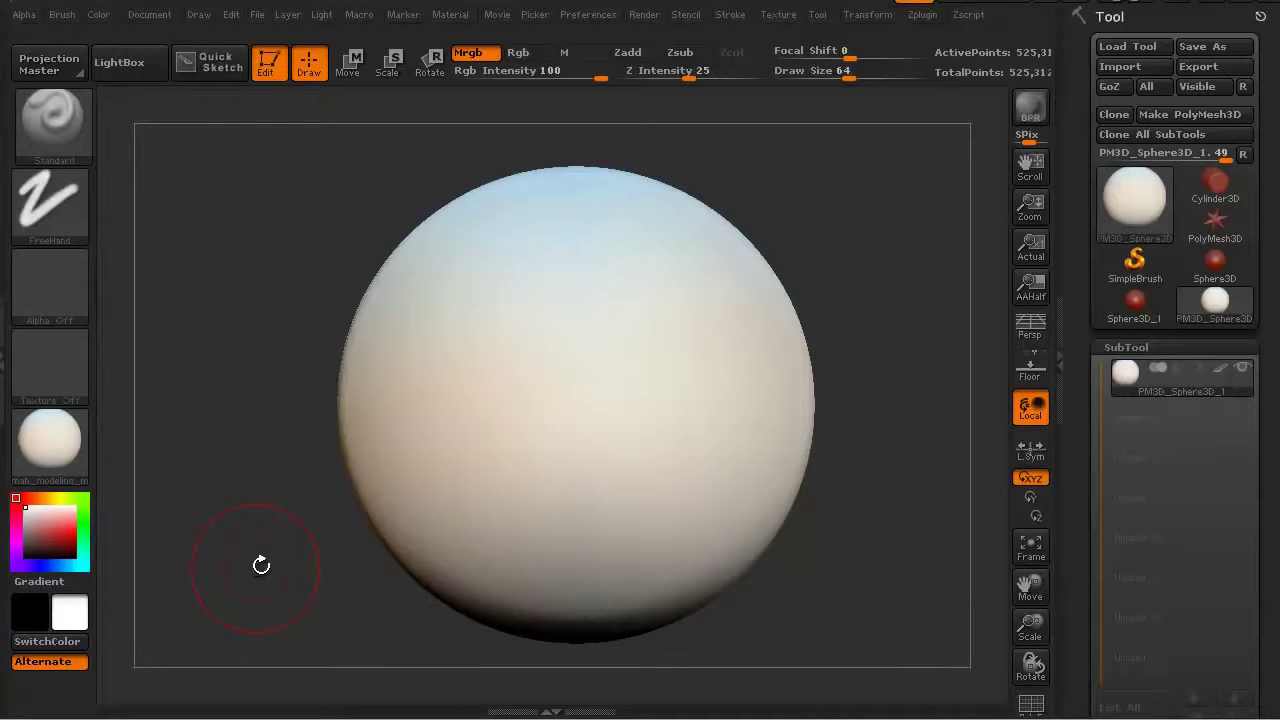
{"action": "left_click_drag", "start_coordinate": [256, 567], "coordinate": [260, 557]}
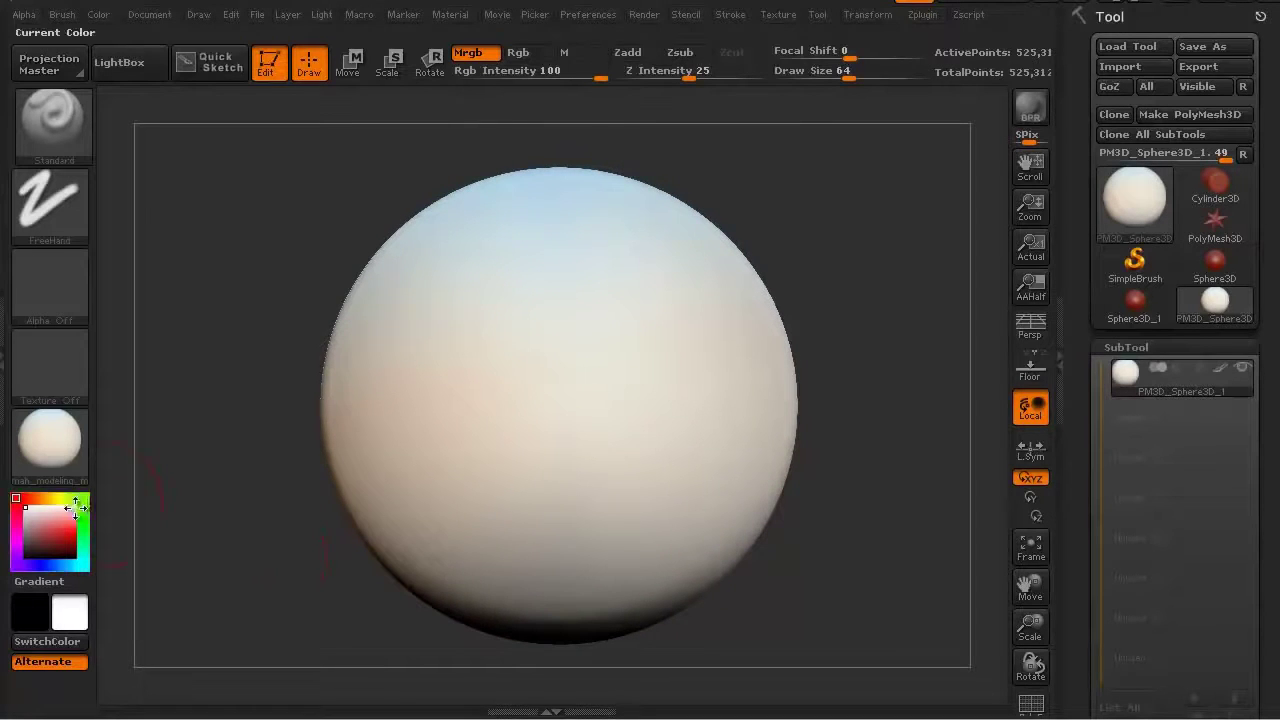
- Paint a broad red stroke across the sphere in Rgb-only mode
{"action": "left_click_drag", "start_coordinate": [78, 512], "coordinate": [77, 533]}
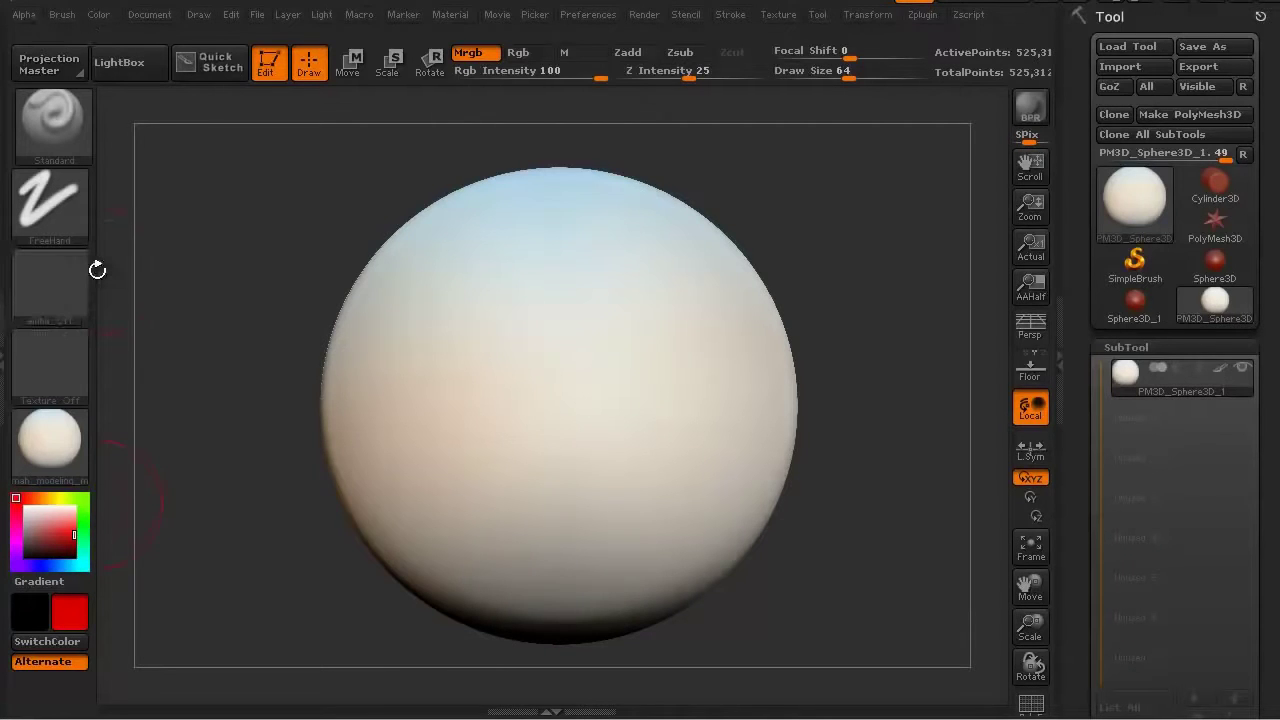
{"action": "left_click", "coordinate": [518, 52]}
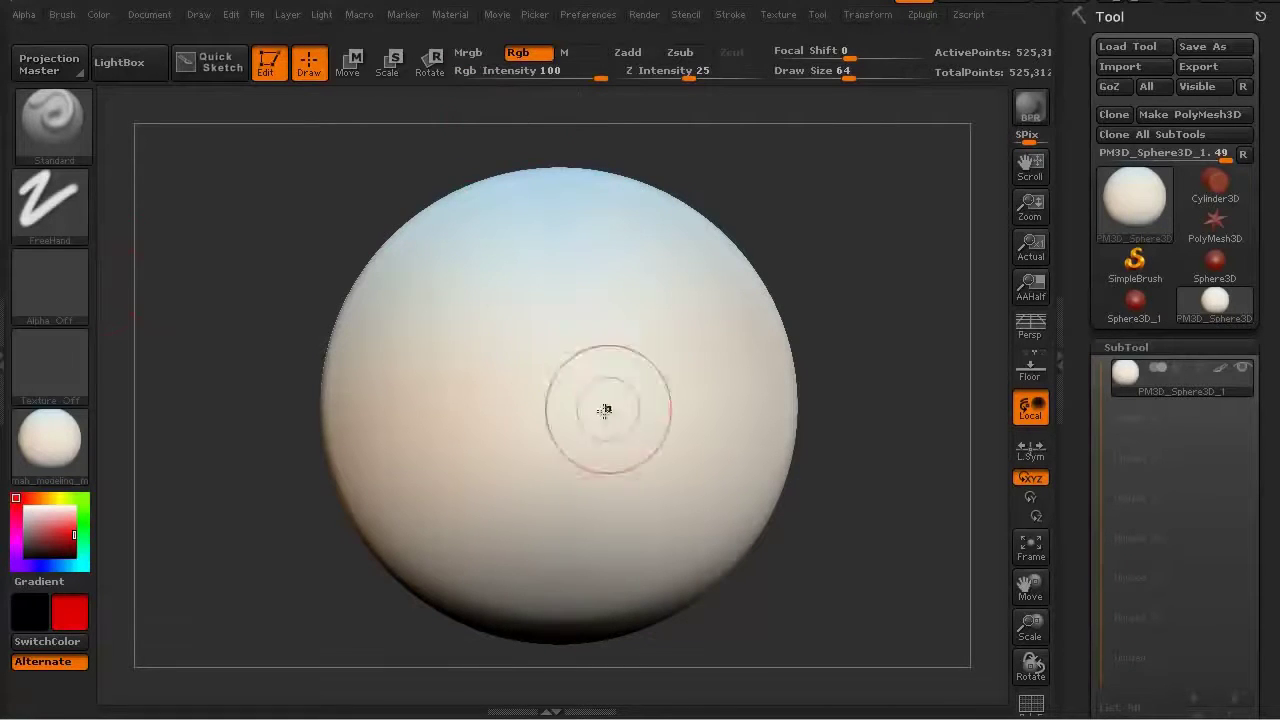
{"action": "mouse_move", "coordinate": [680, 323]}
{"action": "left_mouse_down"}
{"action": "mouse_move", "coordinate": [410, 448]}
{"action": "mouse_move", "coordinate": [715, 400]}
{"action": "mouse_move", "coordinate": [385, 505]}
{"action": "mouse_move", "coordinate": [730, 450]}
{"action": "mouse_move", "coordinate": [393, 537]}
{"action": "mouse_move", "coordinate": [684, 306]}
{"action": "mouse_move", "coordinate": [480, 260]}
{"action": "mouse_move", "coordinate": [614, 251]}
{"action": "mouse_move", "coordinate": [459, 533]}
{"action": "mouse_move", "coordinate": [677, 229]}
{"action": "mouse_move", "coordinate": [410, 494]}
{"action": "left_mouse_up"}
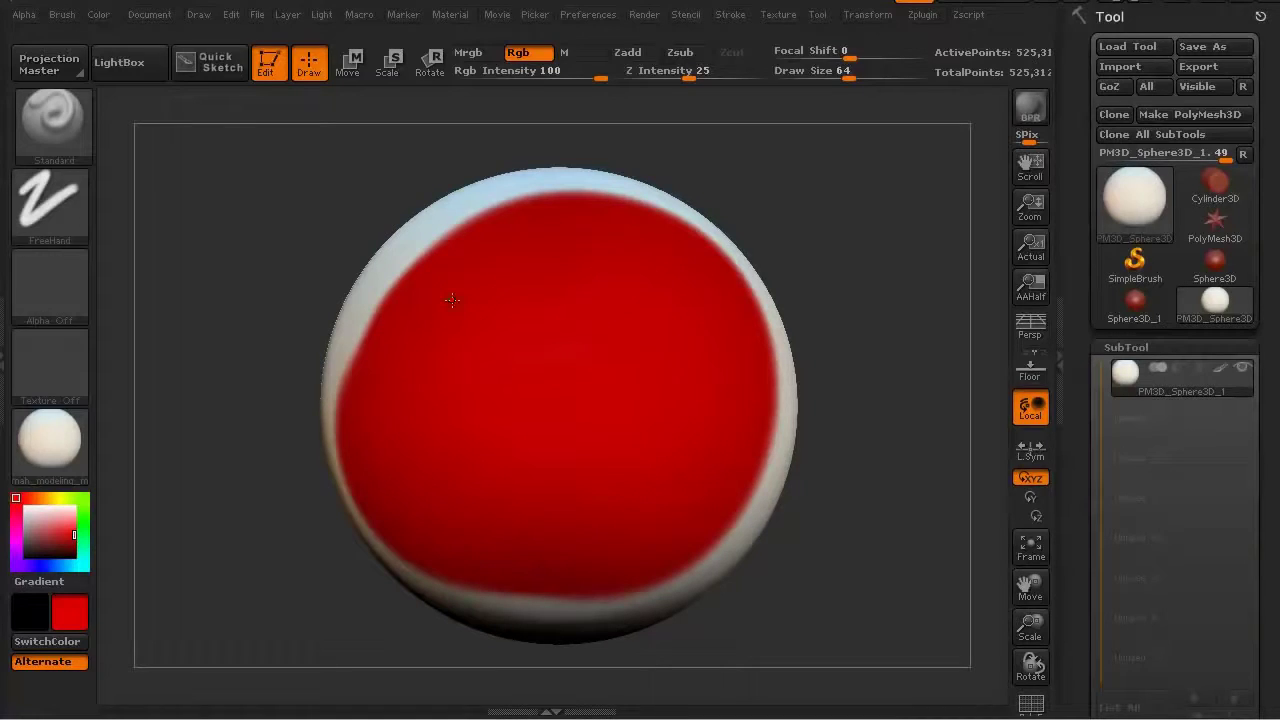
- Paint a green spot in the centre, smooth it, and orbit to check
{"action": "left_click", "coordinate": [81, 512]}
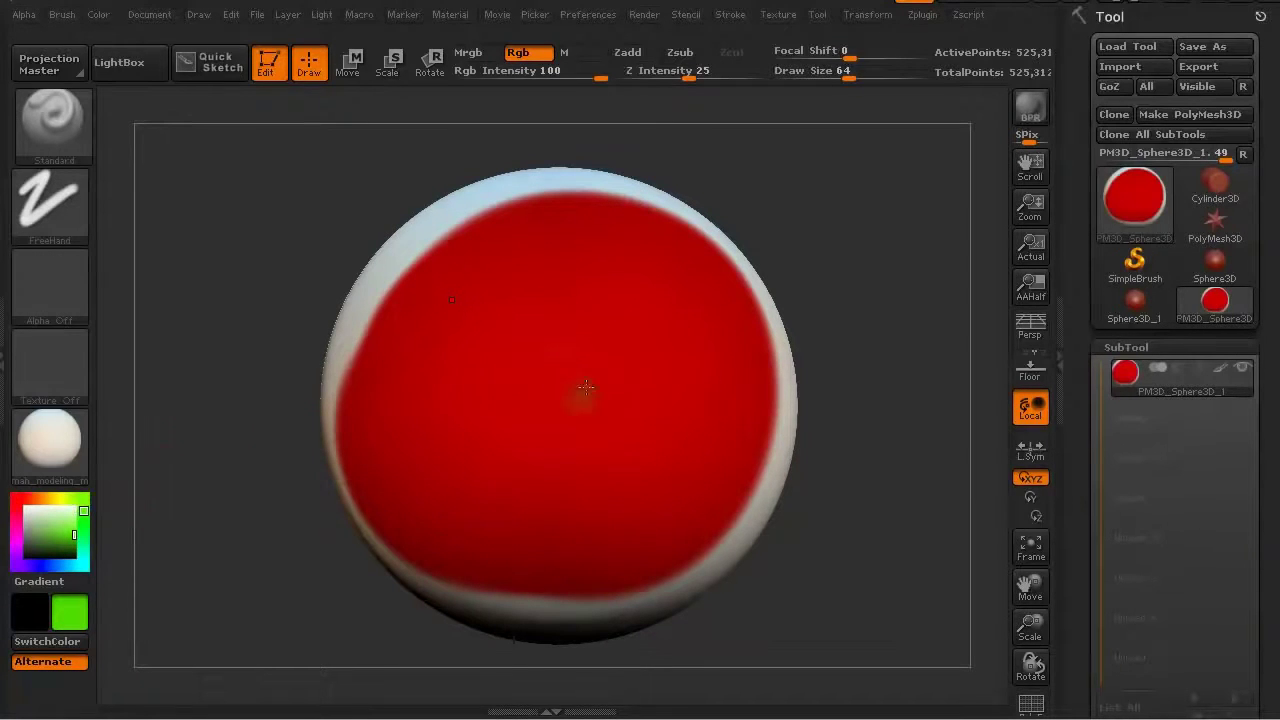
{"action": "left_click_drag", "start_coordinate": [585, 387], "coordinate": [570, 389]}
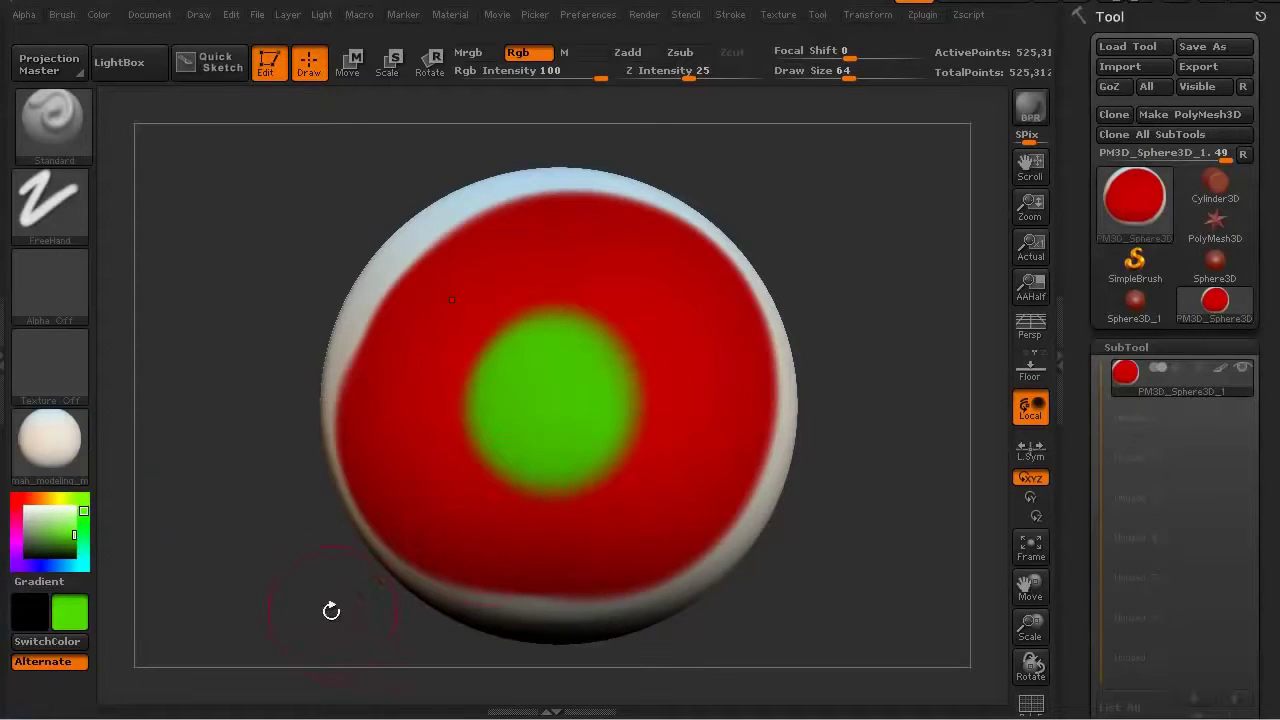
{"action": "key", "text": "shift"}
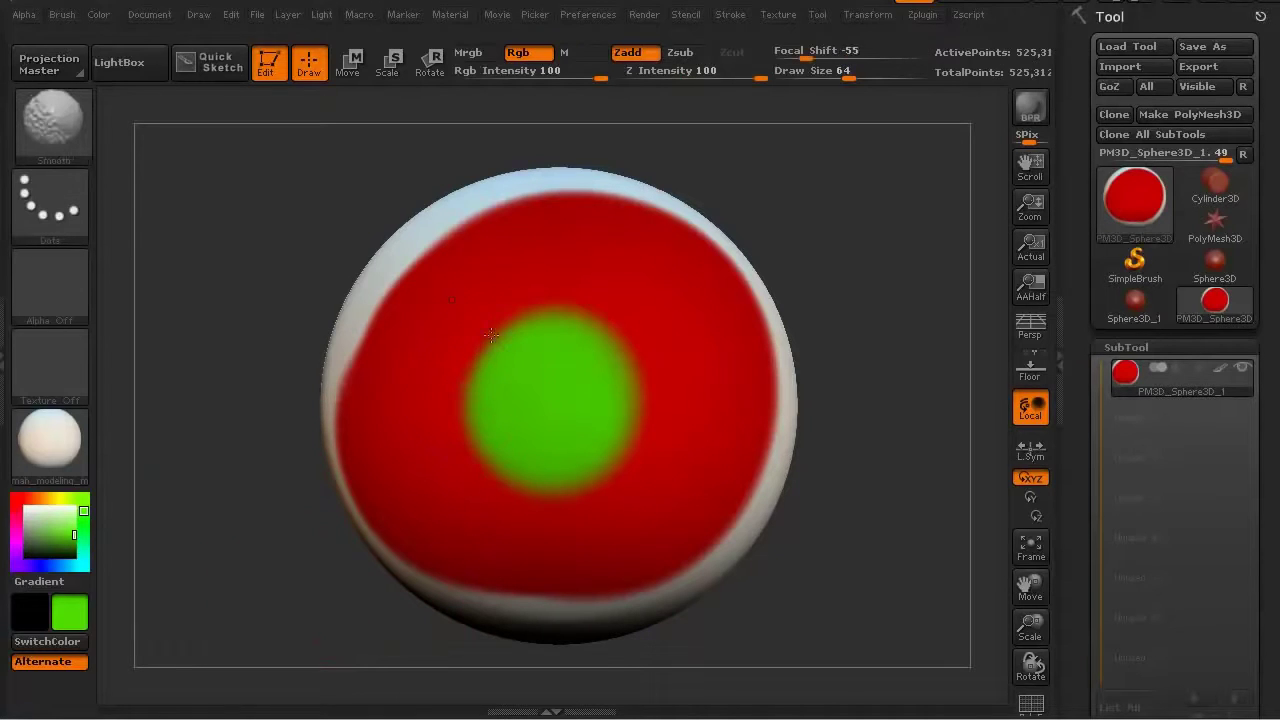
{"action": "key", "text": "shift"}
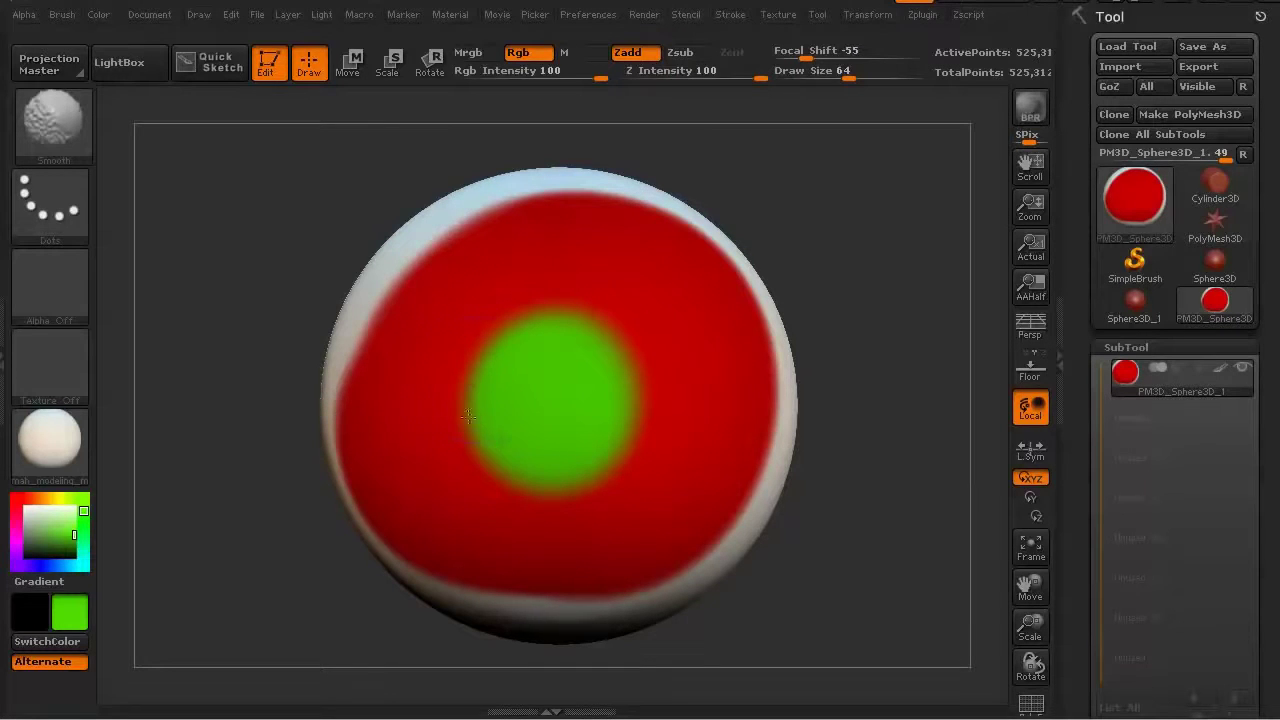
{"action": "key", "text": "shift"}
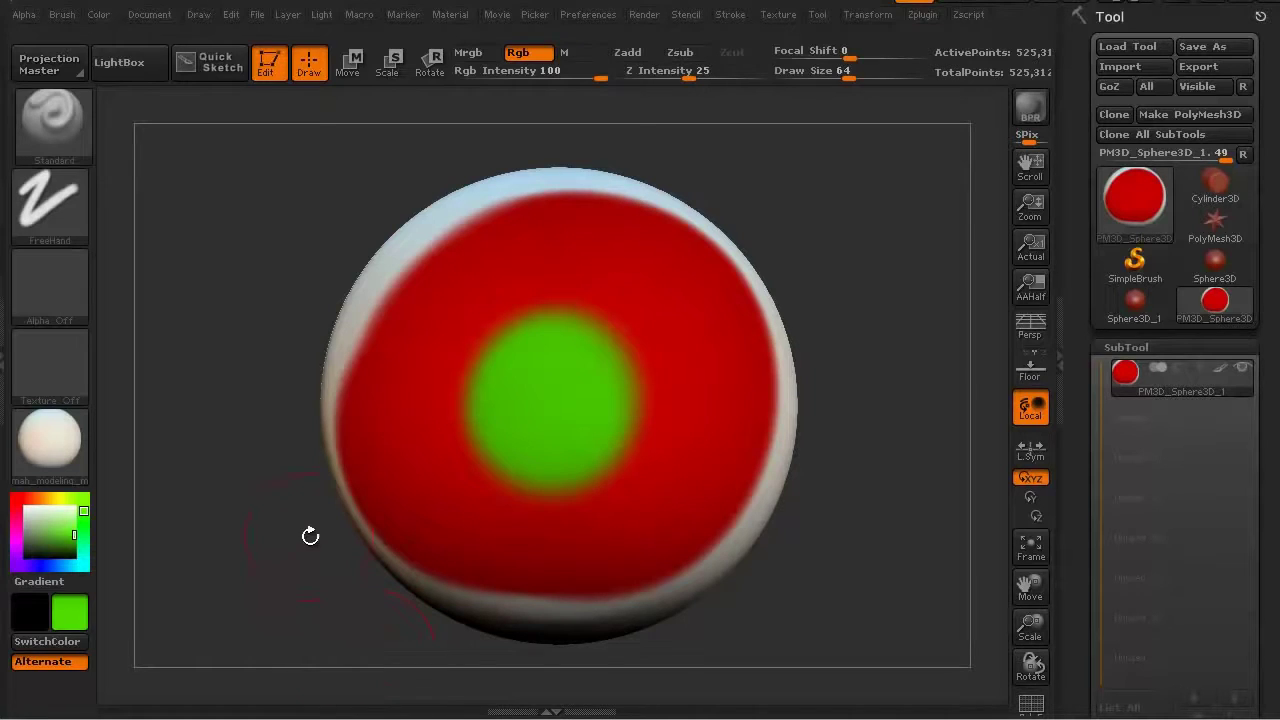
{"action": "mouse_move", "coordinate": [282, 578]}
{"action": "left_mouse_down"}
{"action": "mouse_move", "coordinate": [286, 594]}
{"action": "mouse_move", "coordinate": [286, 583]}
{"action": "left_mouse_up"}
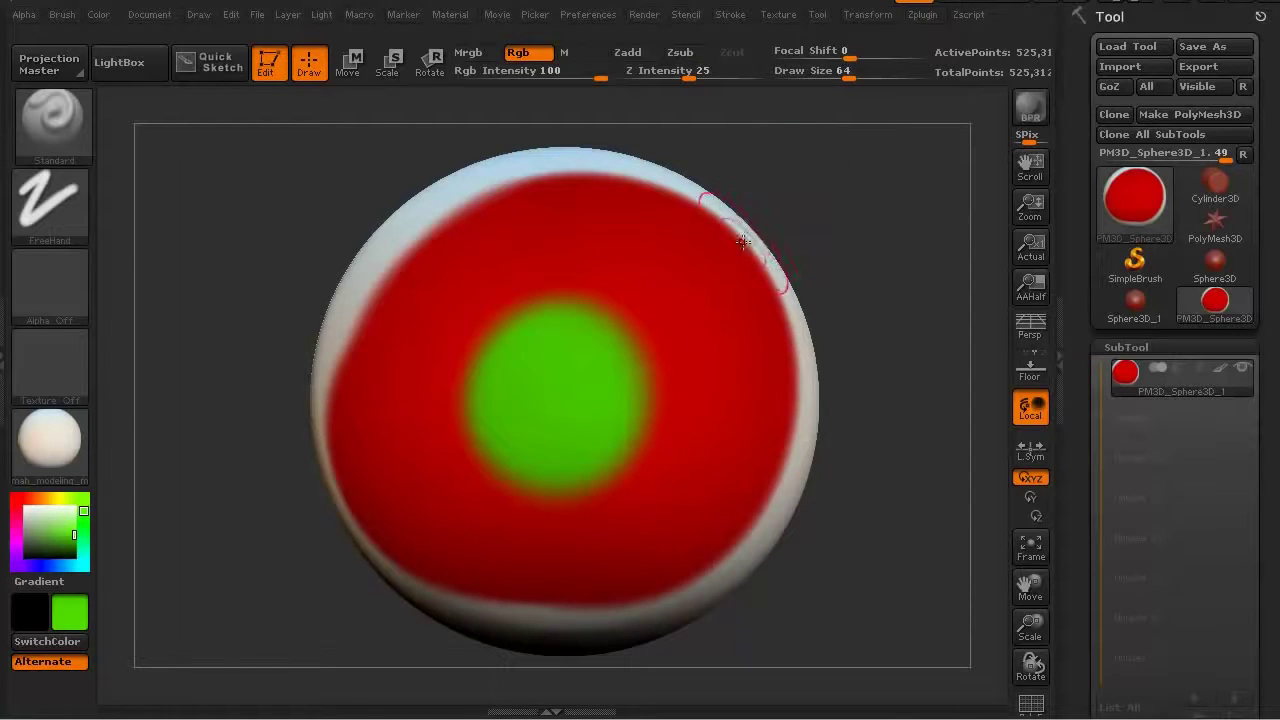
- Import bullfrog.jpg as a texture
{"action": "left_click", "coordinate": [781, 15]}
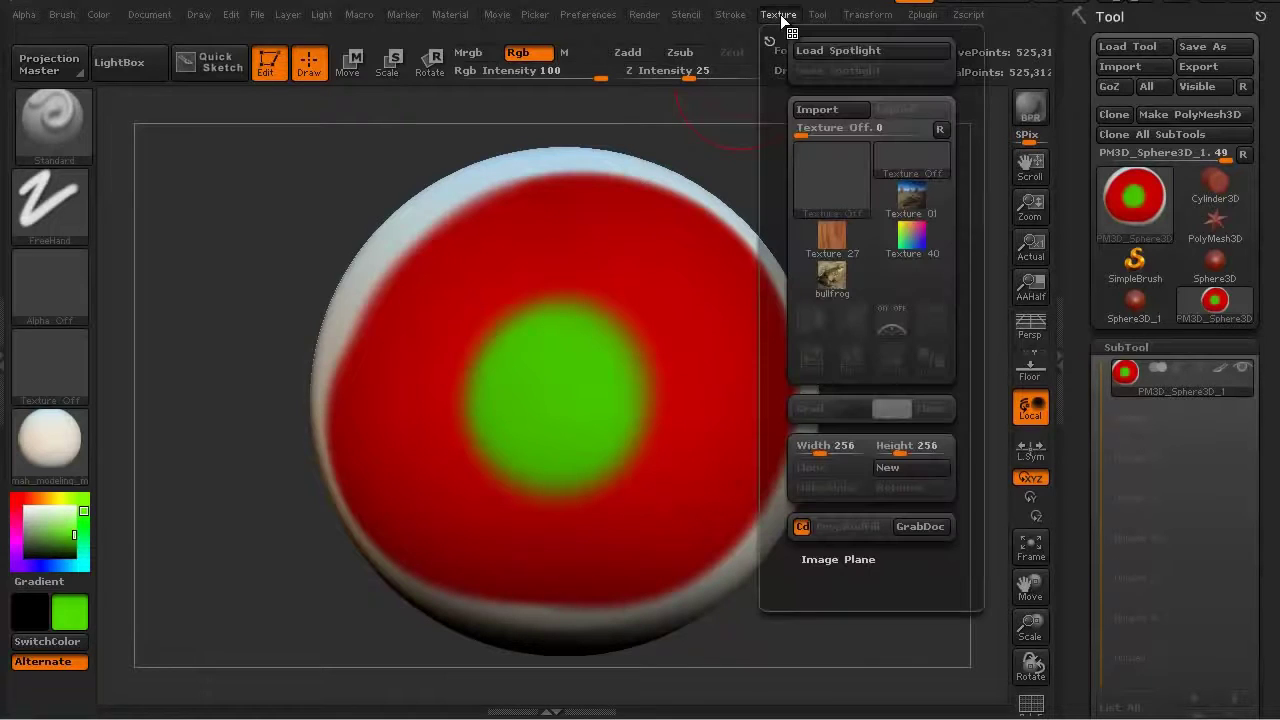
{"action": "left_click", "coordinate": [817, 109]}
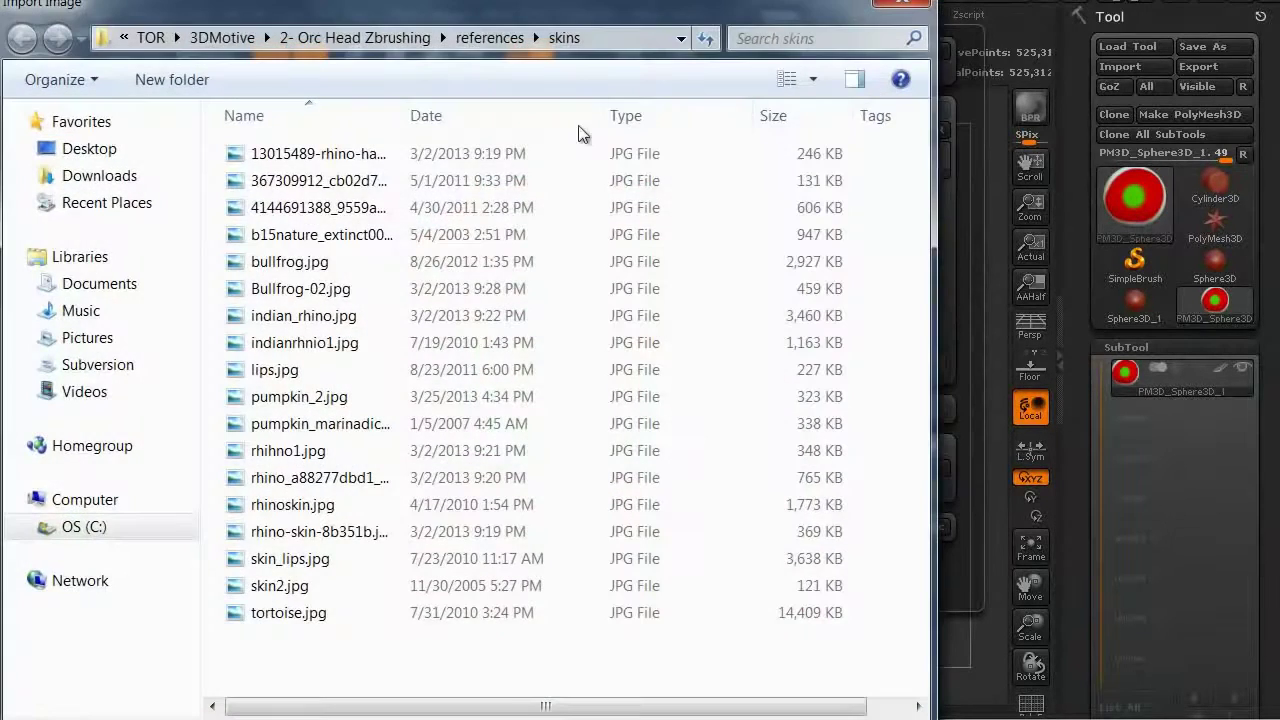
{"action": "left_click", "coordinate": [292, 268]}
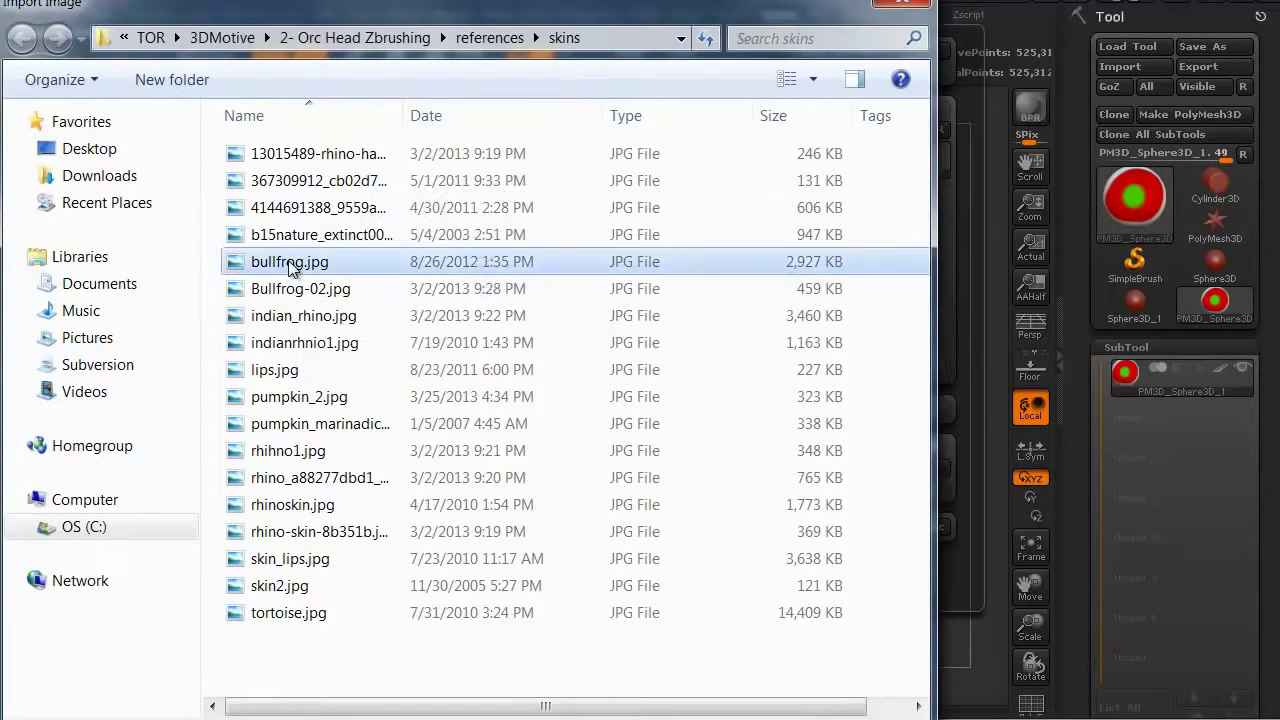
{"action": "double_click", "coordinate": [290, 261]}
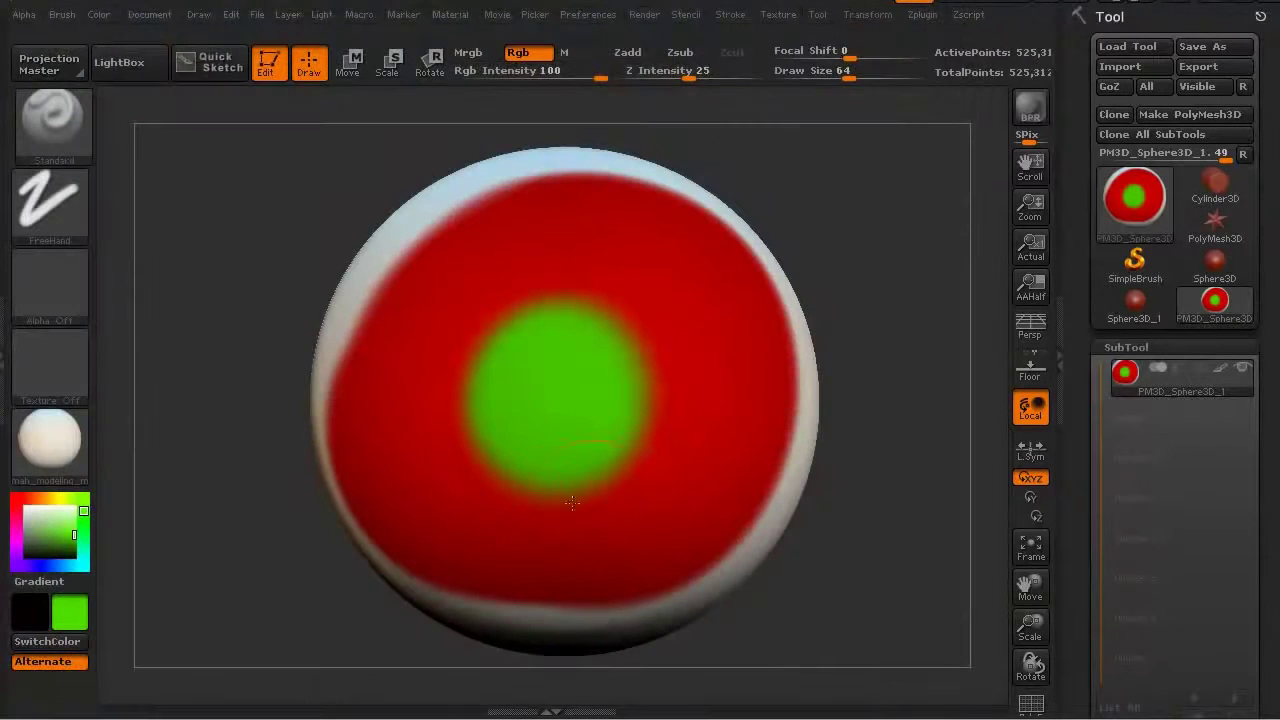
- Make the bullfrog image the active texture and add it to Spotlight
{"action": "left_click", "coordinate": [776, 14]}
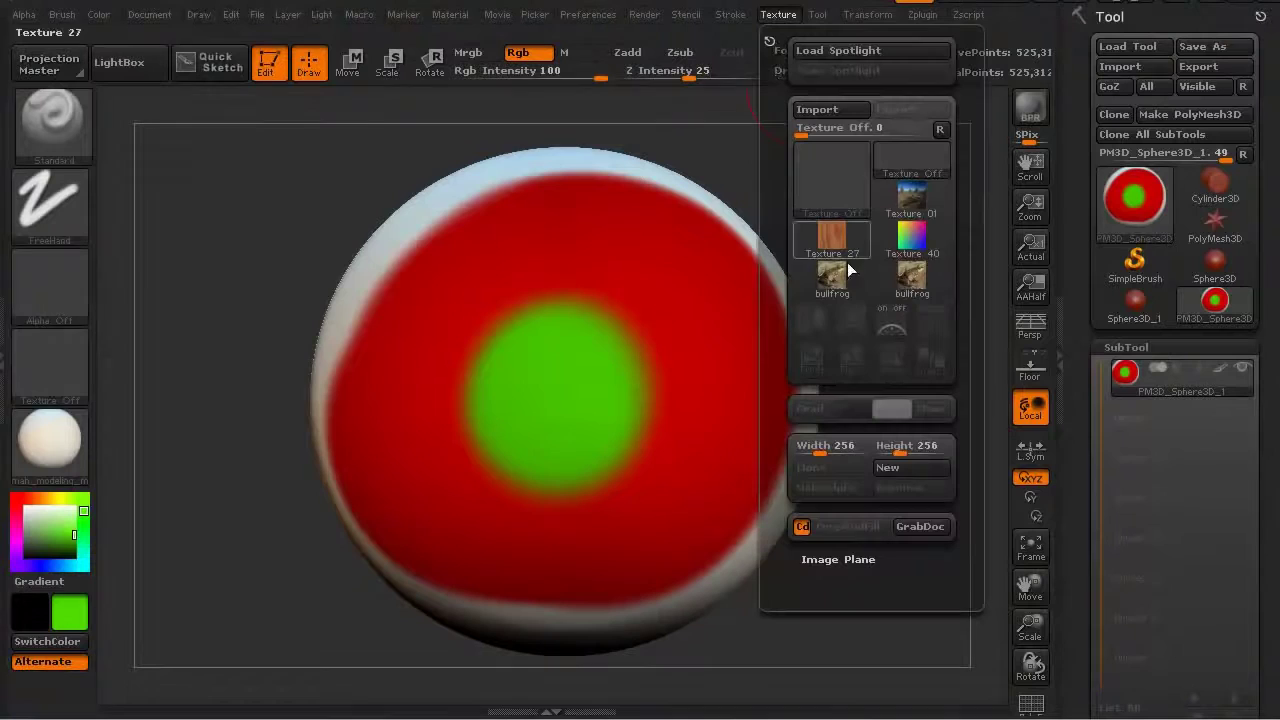
{"action": "left_click", "coordinate": [910, 283]}
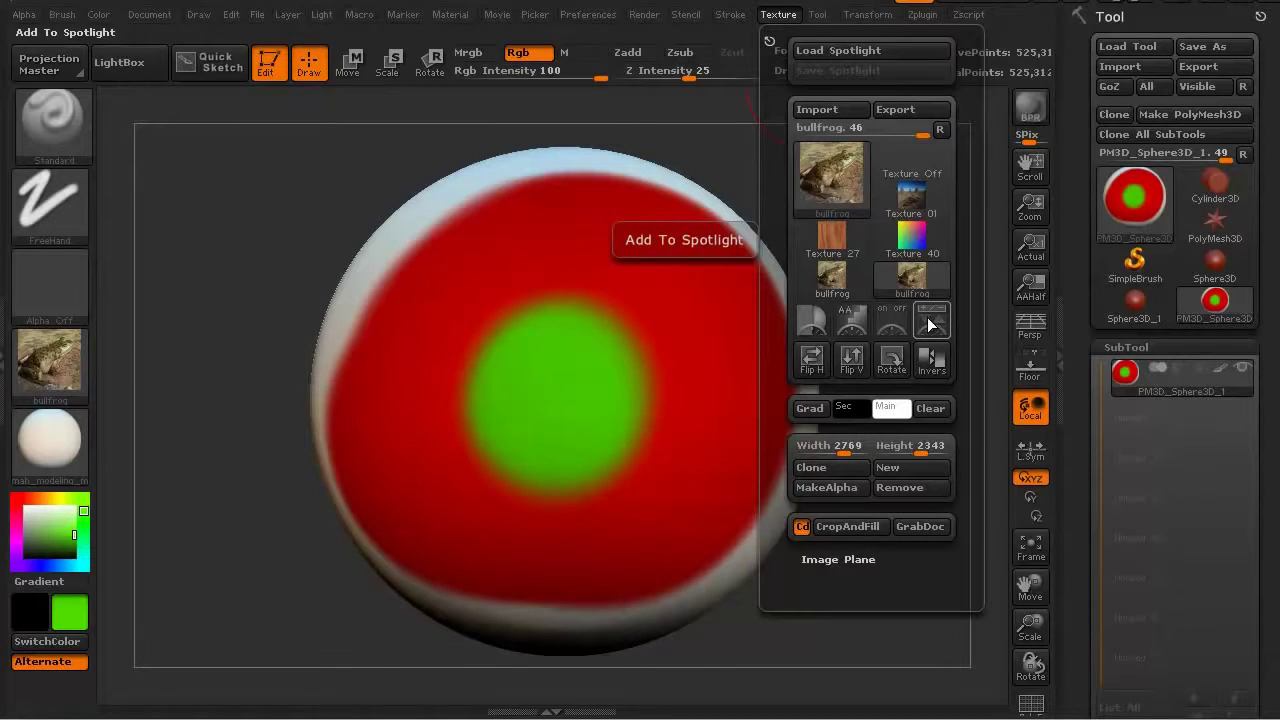
{"action": "left_click", "coordinate": [927, 317]}
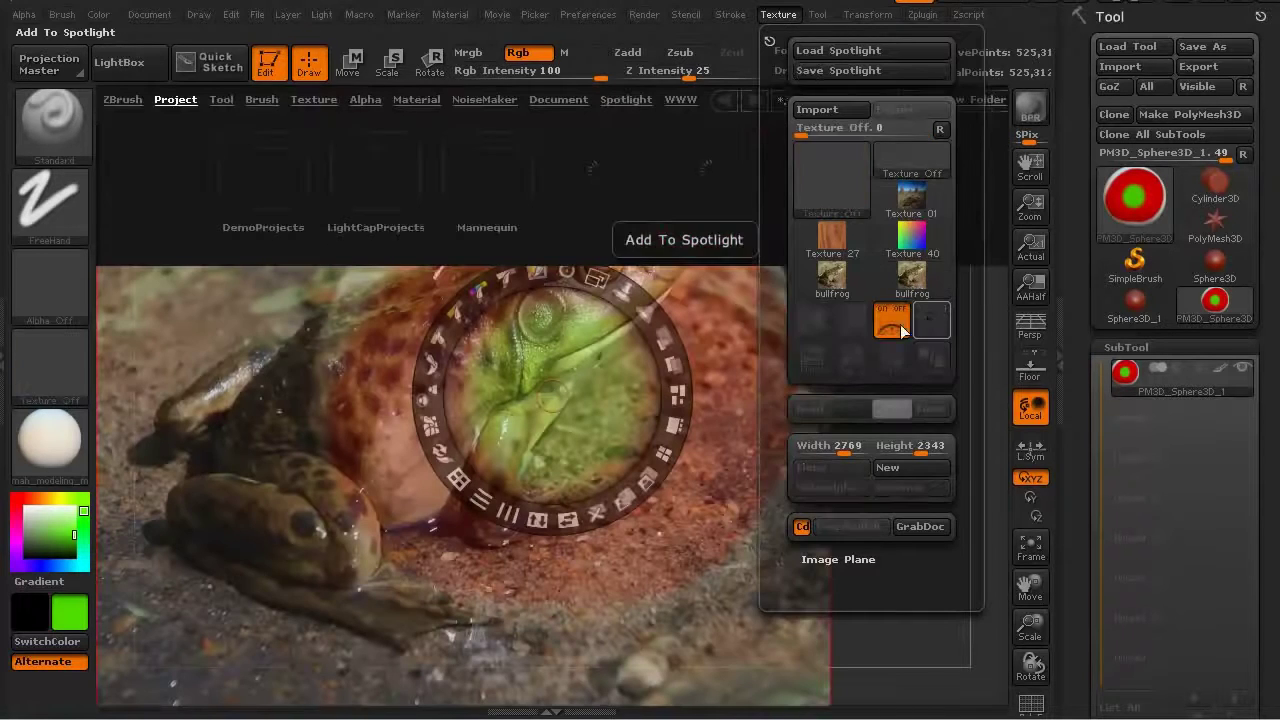
- Rotate the bullfrog photo in Spotlight and close LightBox to reveal it
{"action": "left_click", "coordinate": [560, 256]}
{"action": "key", "text": "comma"}
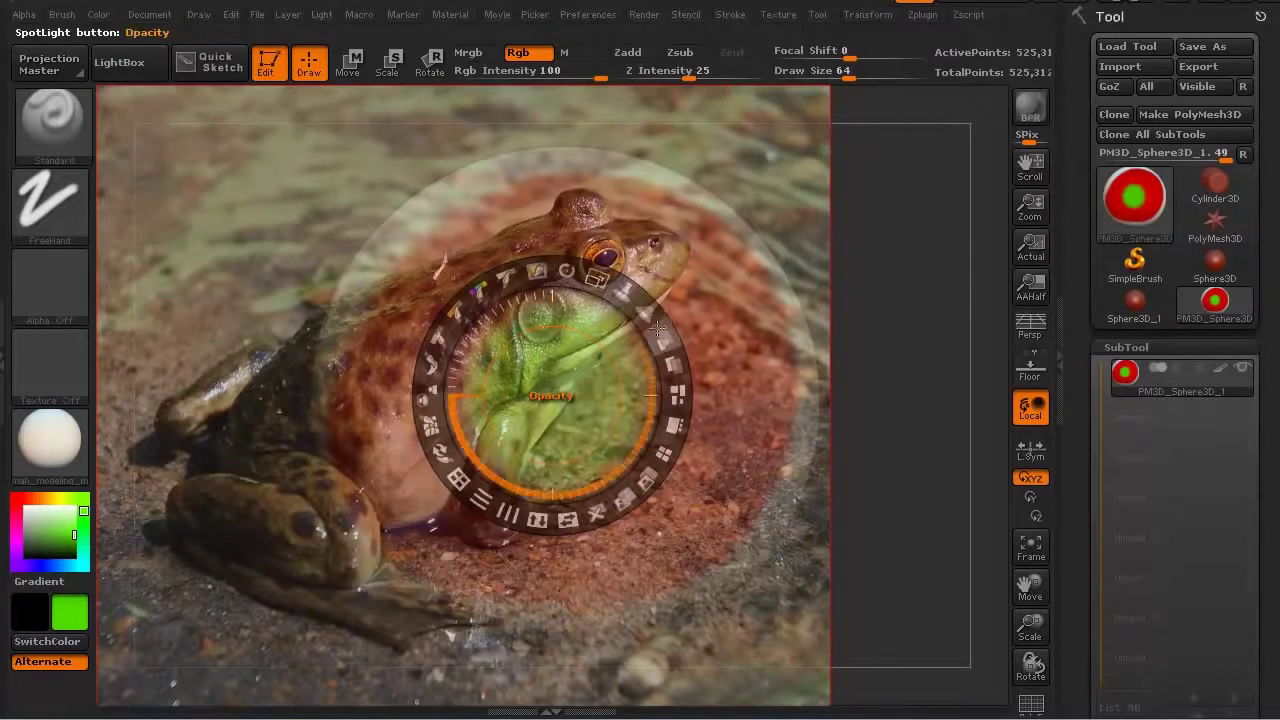
- Try different Spotlight opacity and fade settings on the frog photo
{"action": "left_click_drag", "start_coordinate": [663, 340], "coordinate": [601, 323]}
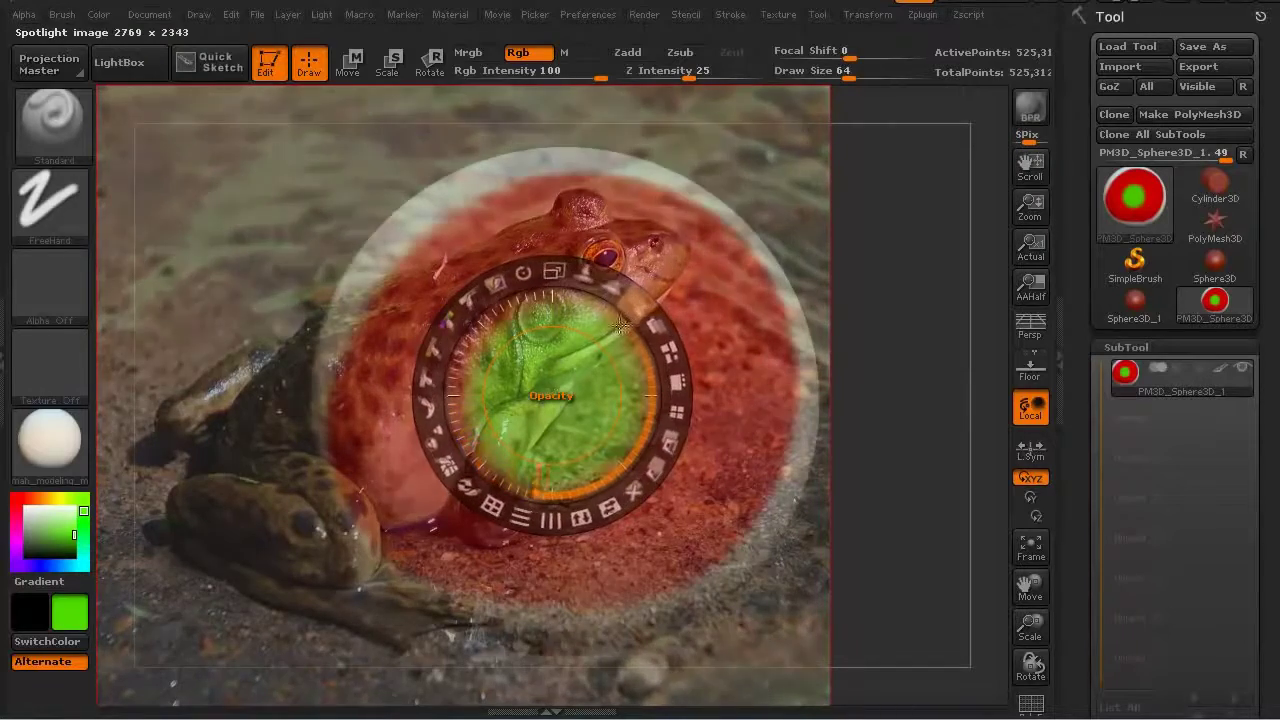
{"action": "left_click_drag", "start_coordinate": [601, 323], "coordinate": [580, 311]}
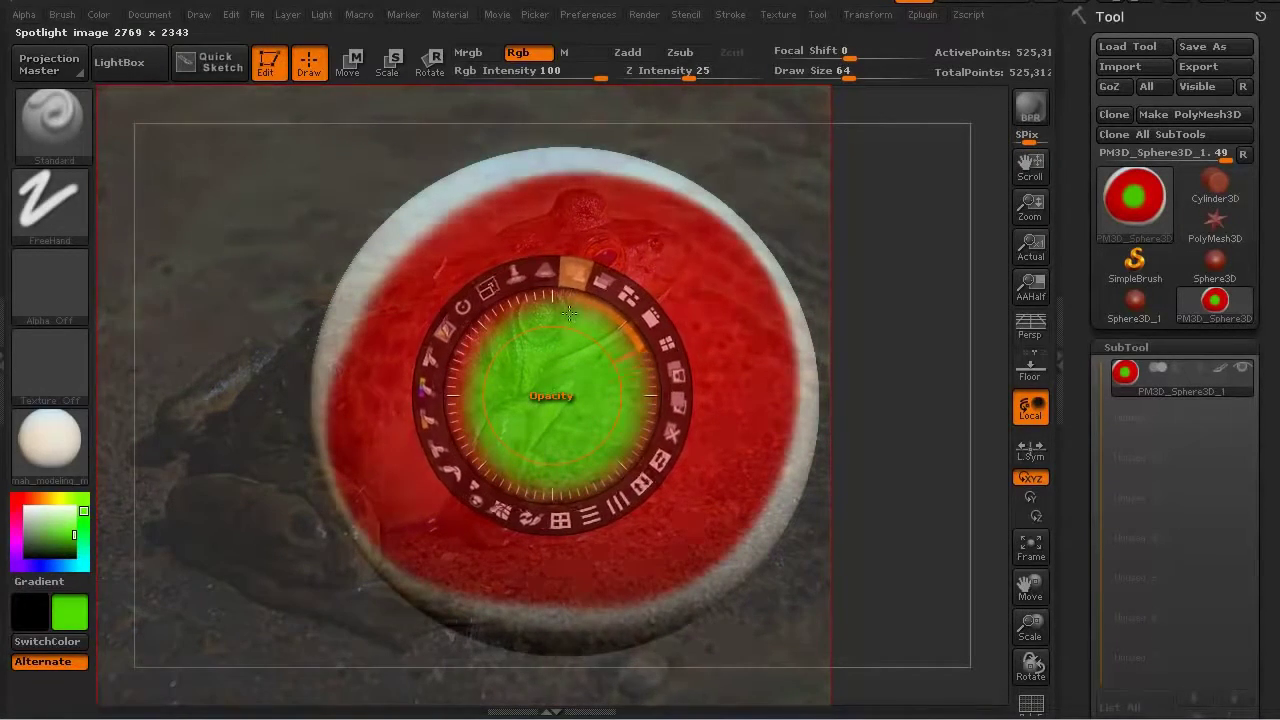
{"action": "left_click_drag", "start_coordinate": [580, 311], "coordinate": [568, 230]}
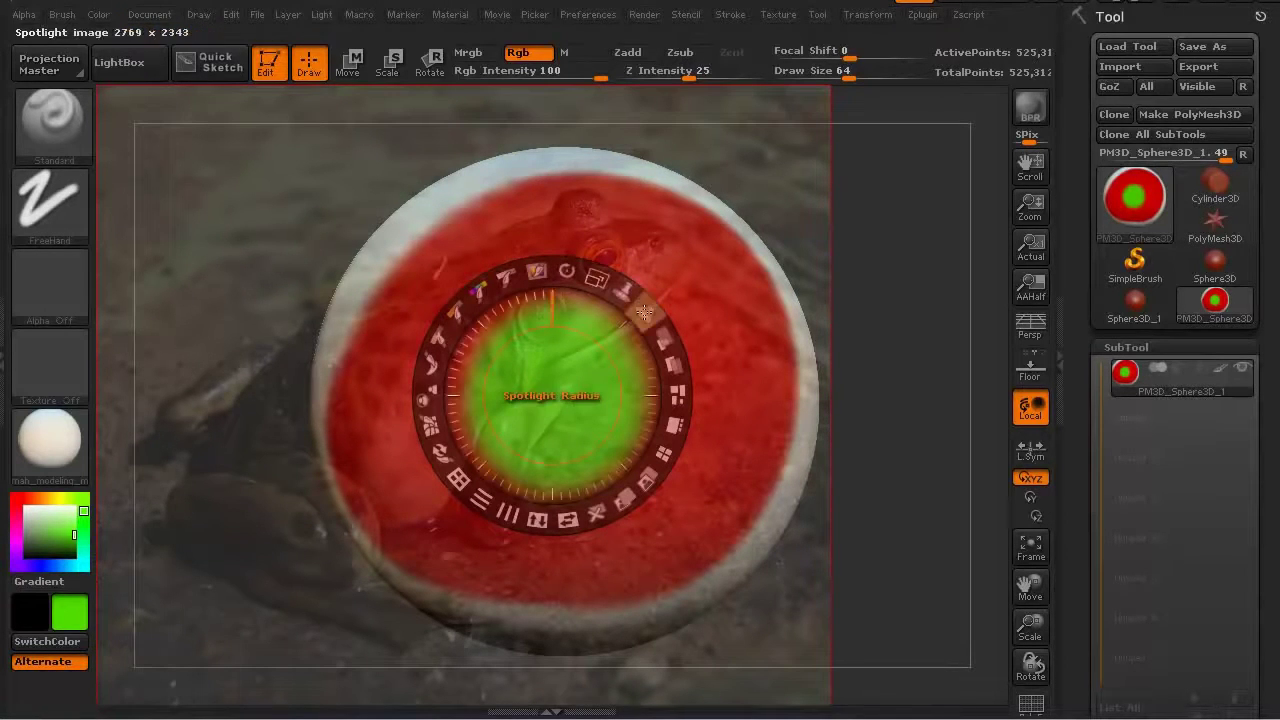
{"action": "mouse_move", "coordinate": [660, 342]}
{"action": "left_mouse_down"}
{"action": "mouse_move", "coordinate": [651, 427]}
{"action": "mouse_move", "coordinate": [616, 462]}
{"action": "mouse_move", "coordinate": [635, 375]}
{"action": "left_mouse_up"}
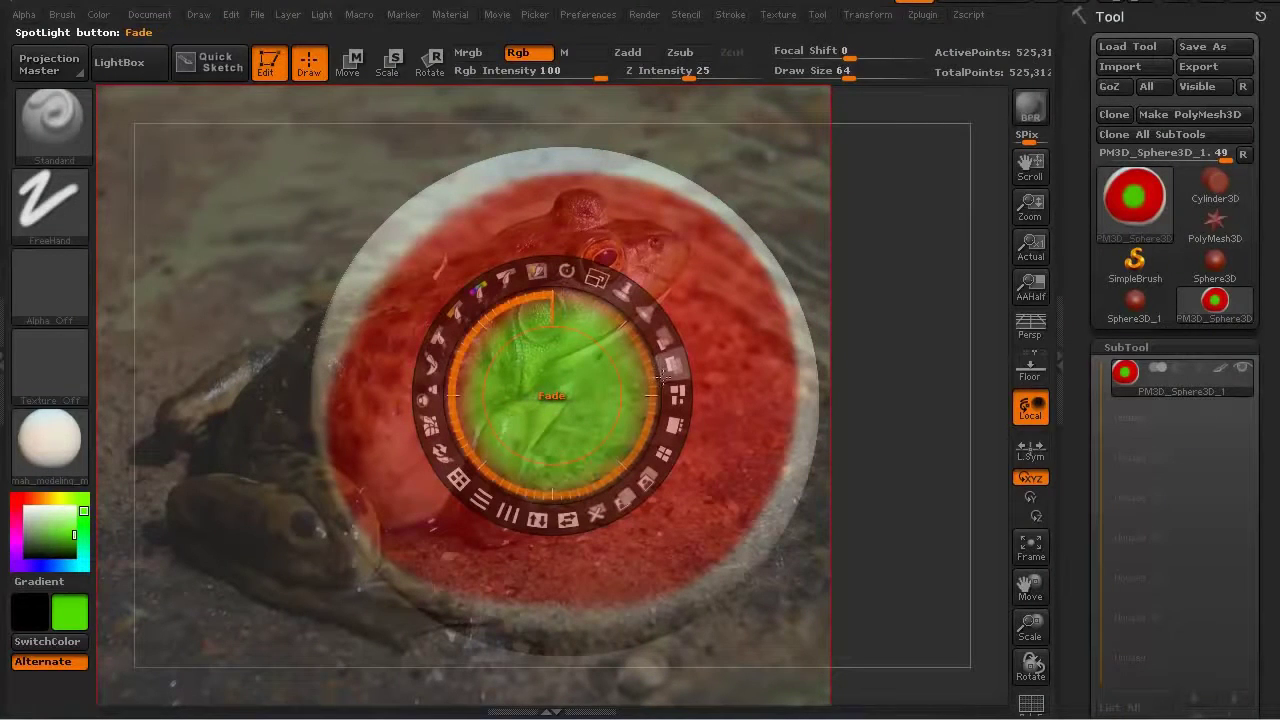
{"action": "mouse_move", "coordinate": [662, 366]}
{"action": "left_mouse_down"}
{"action": "mouse_move", "coordinate": [652, 418]}
{"action": "mouse_move", "coordinate": [537, 270]}
{"action": "left_mouse_up"}
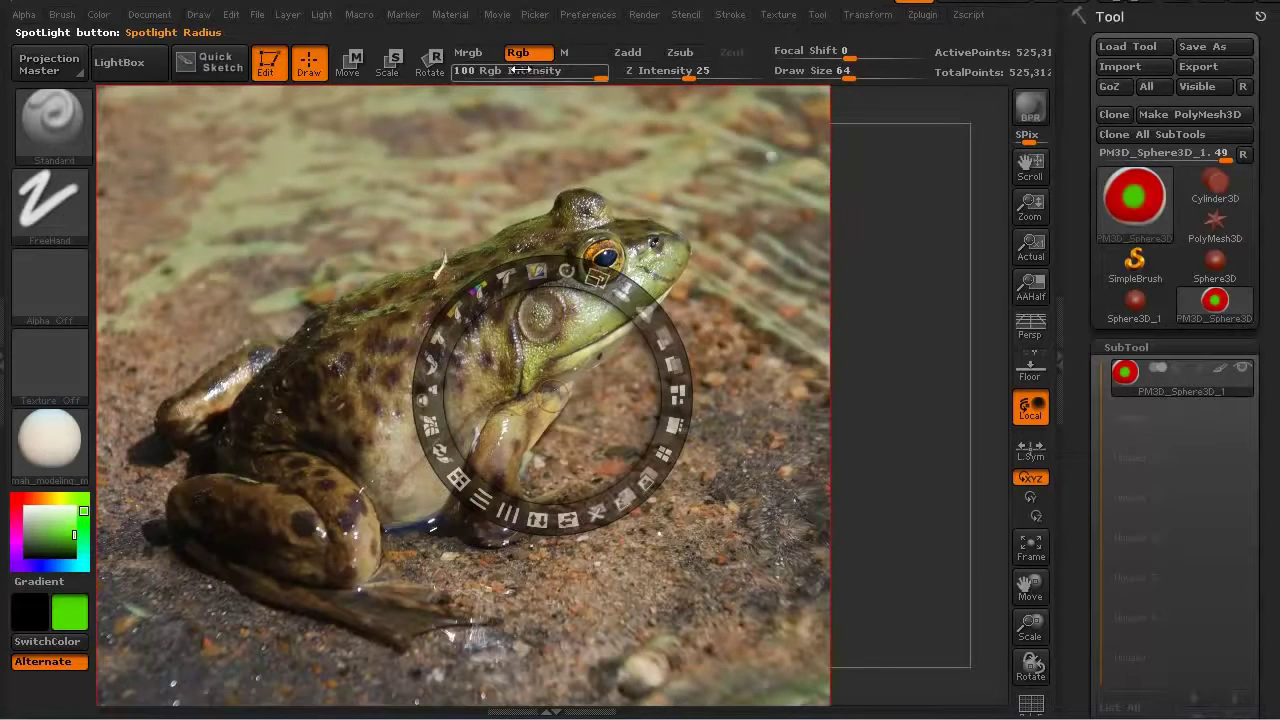
- Adjust colour intensity, reduce the fade, and lower photo opacity so the sphere shows through
{"action": "mouse_move", "coordinate": [584, 75]}
{"action": "left_mouse_down"}
{"action": "mouse_move", "coordinate": [510, 80]}
{"action": "mouse_move", "coordinate": [600, 77]}
{"action": "left_mouse_up"}
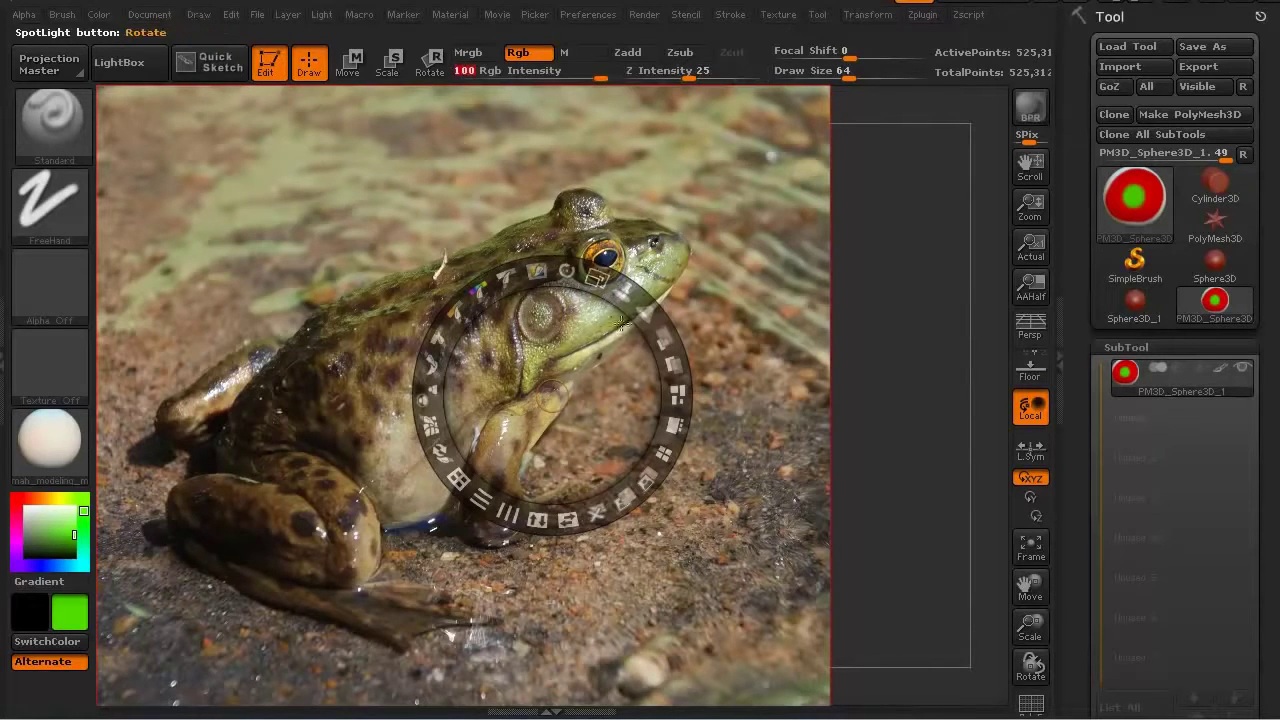
{"action": "mouse_move", "coordinate": [675, 370]}
{"action": "left_mouse_down"}
{"action": "mouse_move", "coordinate": [594, 347]}
{"action": "mouse_move", "coordinate": [580, 300]}
{"action": "left_mouse_up"}
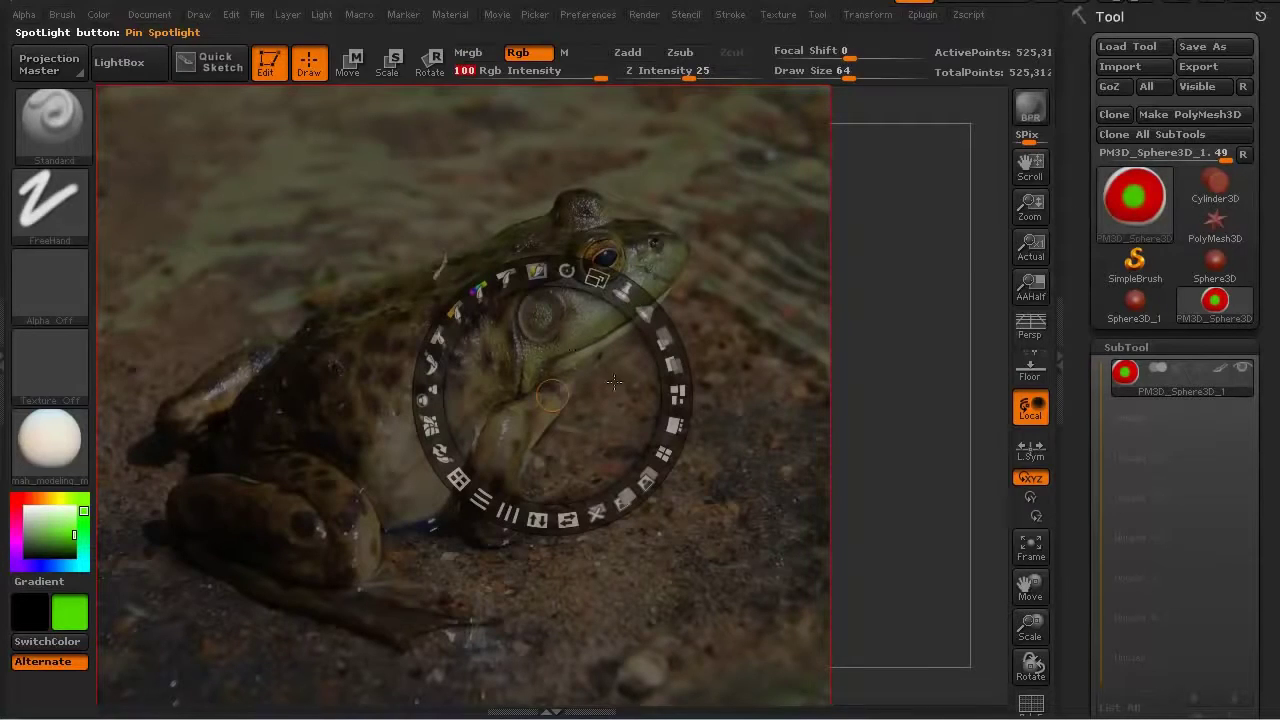
{"action": "left_click", "coordinate": [673, 361]}
{"action": "left_click_drag", "start_coordinate": [673, 361], "coordinate": [655, 418]}
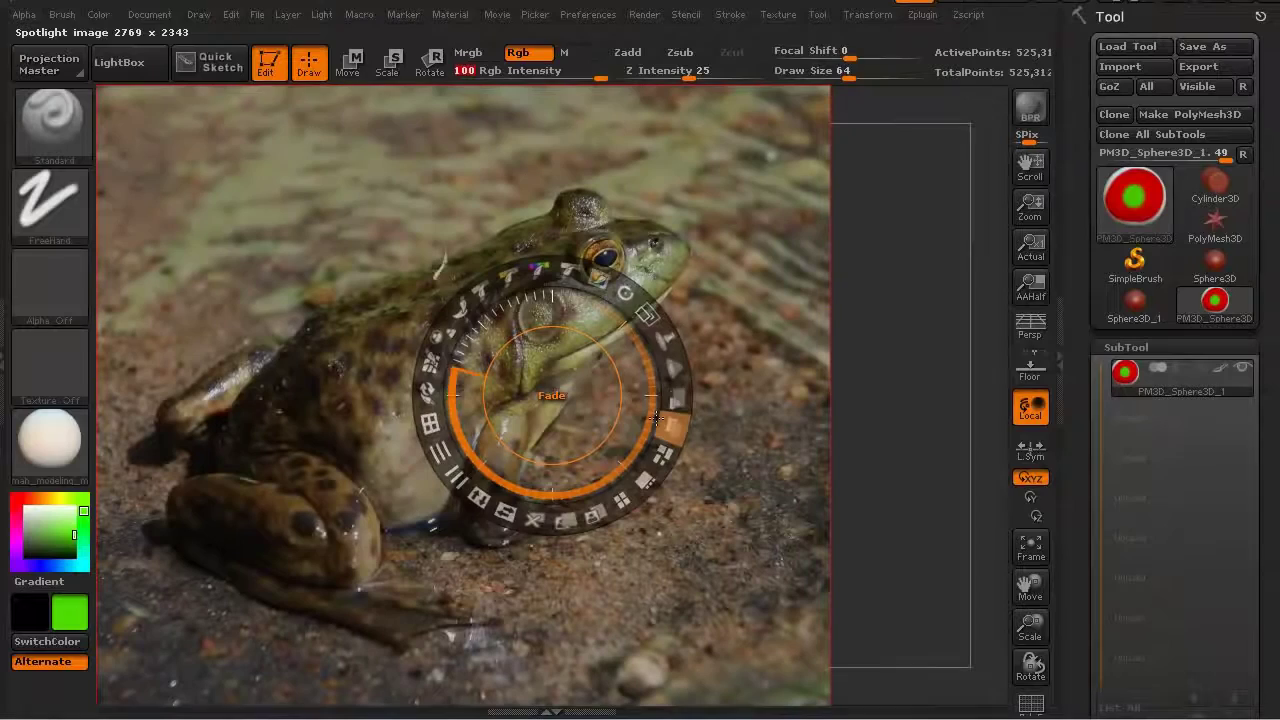
{"action": "left_click", "coordinate": [662, 341]}
{"action": "mouse_move", "coordinate": [662, 341]}
{"action": "left_mouse_down"}
{"action": "mouse_move", "coordinate": [603, 328]}
{"action": "mouse_move", "coordinate": [566, 341]}
{"action": "mouse_move", "coordinate": [596, 187]}
{"action": "left_mouse_up"}
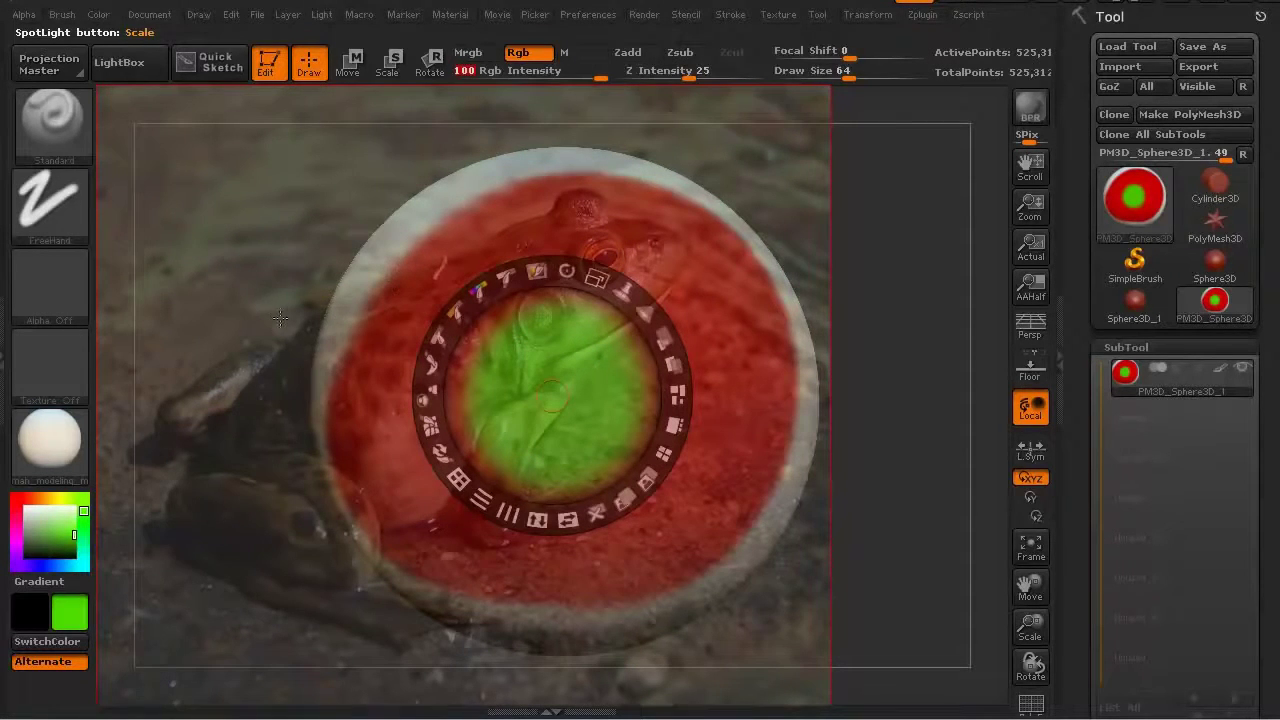
- Toggle the frog photo in Spotlight and adjust its radius over the sphere
{"action": "key", "text": "z"}
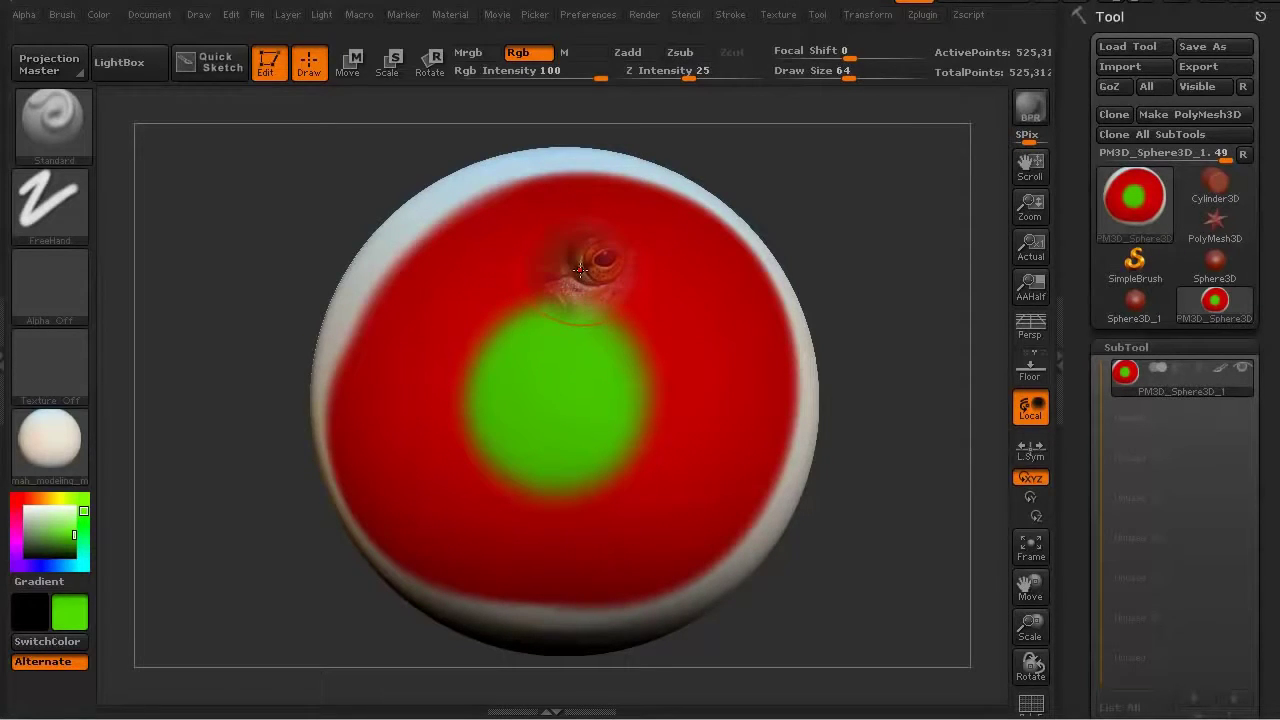
{"action": "key", "text": "z"}
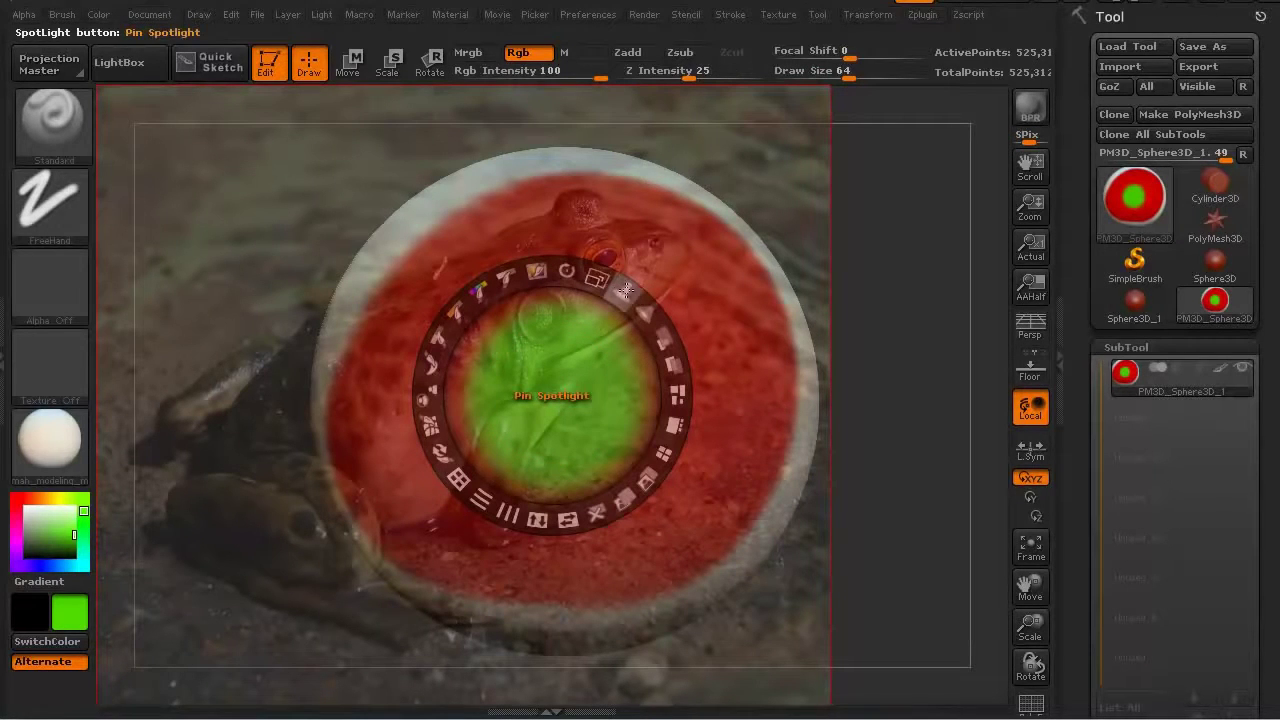
{"action": "mouse_move", "coordinate": [624, 289]}
{"action": "left_mouse_down"}
{"action": "mouse_move", "coordinate": [658, 338]}
{"action": "mouse_move", "coordinate": [650, 378]}
{"action": "left_mouse_up"}
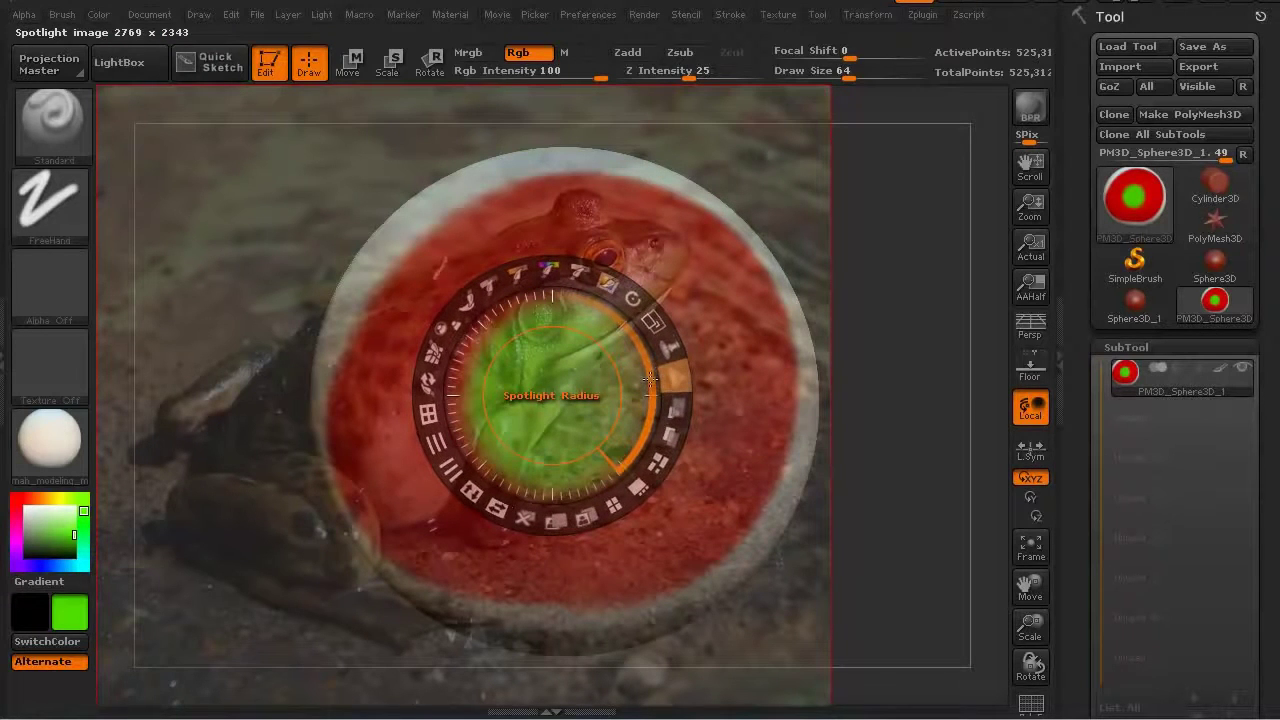
{"action": "key", "text": "shift+z"}
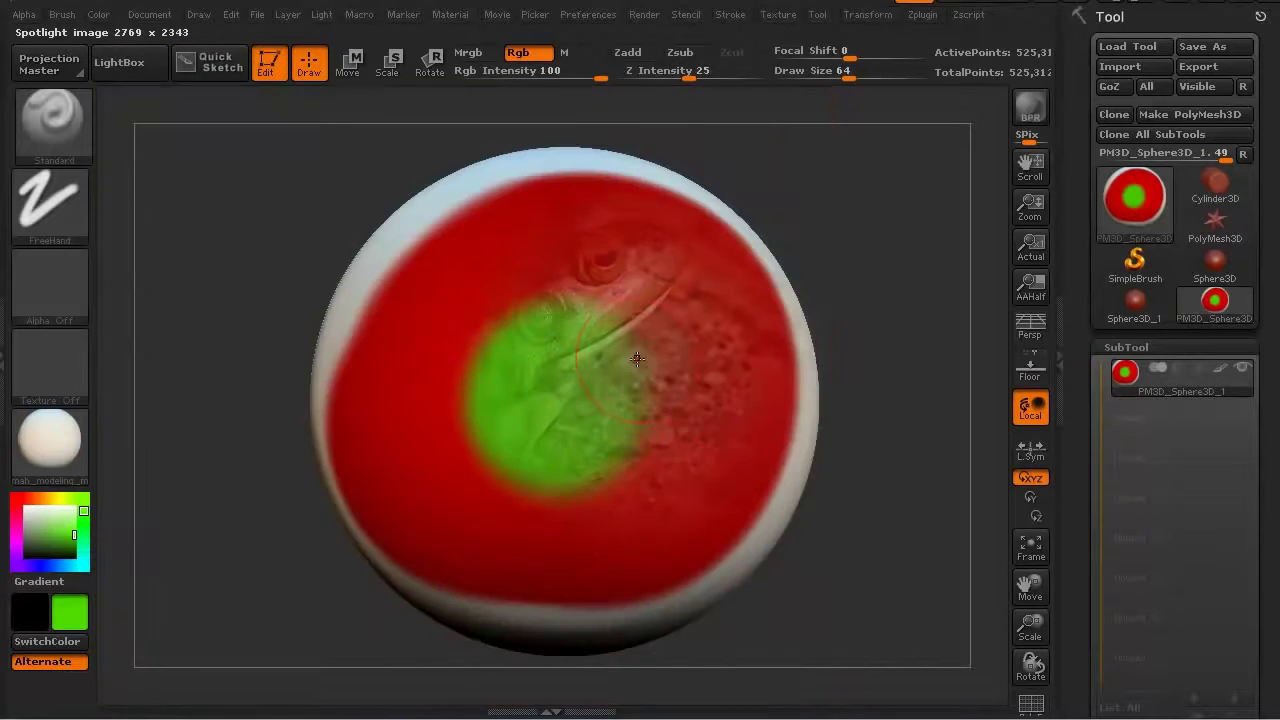
- Paint the frog's skin, eye and head texture through the photo onto the sphere
{"action": "mouse_move", "coordinate": [637, 358]}
{"action": "left_mouse_down"}
{"action": "mouse_move", "coordinate": [535, 395]}
{"action": "mouse_move", "coordinate": [428, 398]}
{"action": "mouse_move", "coordinate": [534, 317]}
{"action": "left_mouse_up"}
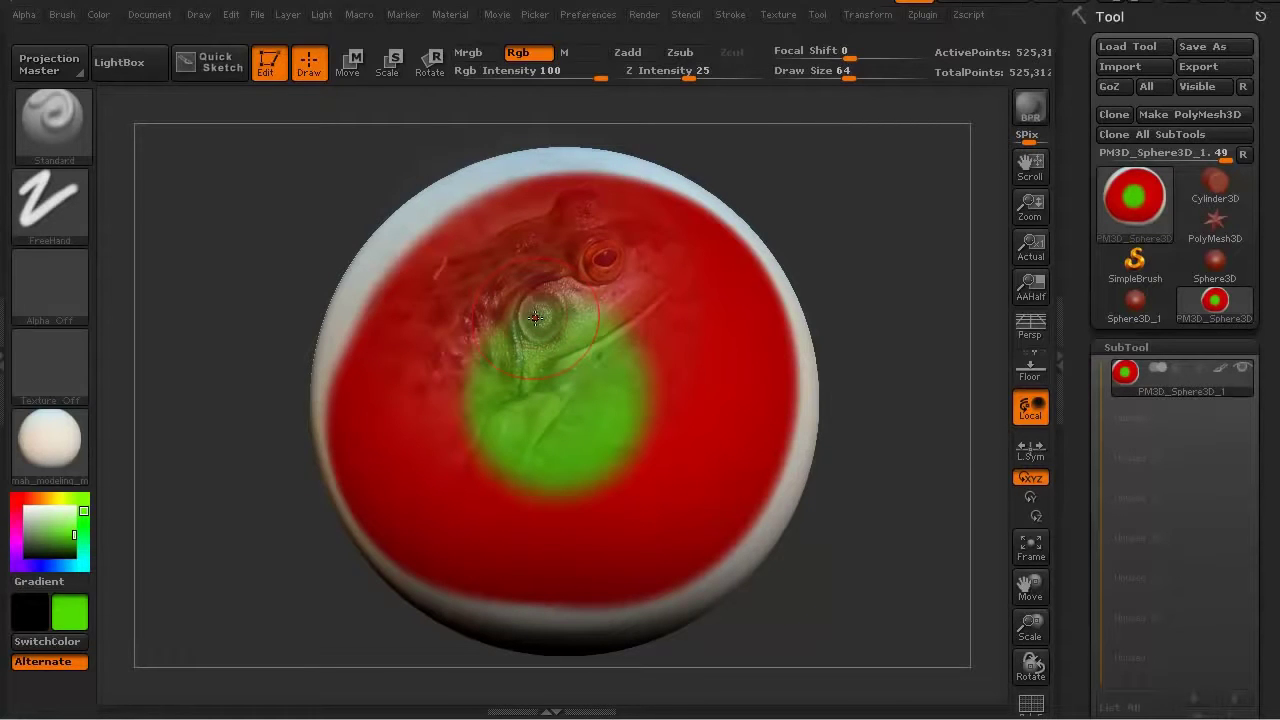
{"action": "left_click_drag", "start_coordinate": [536, 318], "coordinate": [525, 313]}
{"action": "key", "text": "shift+z"}
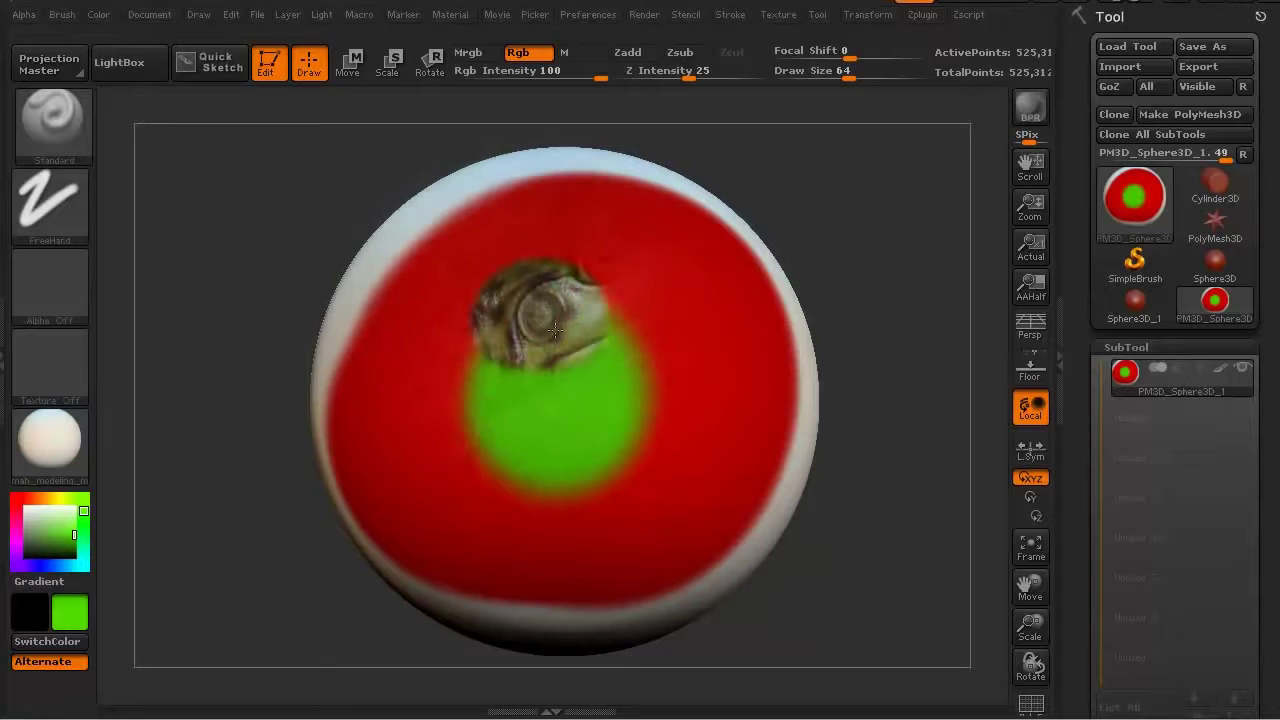
{"action": "mouse_move", "coordinate": [554, 330]}
{"action": "left_mouse_down"}
{"action": "mouse_move", "coordinate": [460, 320]}
{"action": "mouse_move", "coordinate": [640, 260]}
{"action": "mouse_move", "coordinate": [560, 400]}
{"action": "mouse_move", "coordinate": [632, 224]}
{"action": "mouse_move", "coordinate": [520, 205]}
{"action": "mouse_move", "coordinate": [720, 270]}
{"action": "mouse_move", "coordinate": [560, 405]}
{"action": "mouse_move", "coordinate": [497, 231]}
{"action": "mouse_move", "coordinate": [400, 390]}
{"action": "mouse_move", "coordinate": [670, 400]}
{"action": "mouse_move", "coordinate": [740, 340]}
{"action": "mouse_move", "coordinate": [465, 447]}
{"action": "mouse_move", "coordinate": [390, 420]}
{"action": "mouse_move", "coordinate": [690, 520]}
{"action": "mouse_move", "coordinate": [740, 450]}
{"action": "mouse_move", "coordinate": [494, 556]}
{"action": "mouse_move", "coordinate": [350, 320]}
{"action": "mouse_move", "coordinate": [375, 285]}
{"action": "mouse_move", "coordinate": [690, 210]}
{"action": "mouse_move", "coordinate": [752, 393]}
{"action": "mouse_move", "coordinate": [640, 600]}
{"action": "mouse_move", "coordinate": [460, 610]}
{"action": "mouse_move", "coordinate": [357, 505]}
{"action": "mouse_move", "coordinate": [213, 553]}
{"action": "mouse_move", "coordinate": [191, 583]}
{"action": "mouse_move", "coordinate": [270, 612]}
{"action": "mouse_move", "coordinate": [340, 440]}
{"action": "mouse_move", "coordinate": [540, 300]}
{"action": "mouse_move", "coordinate": [440, 300]}
{"action": "mouse_move", "coordinate": [480, 308]}
{"action": "mouse_move", "coordinate": [430, 330]}
{"action": "mouse_move", "coordinate": [550, 240]}
{"action": "mouse_move", "coordinate": [500, 200]}
{"action": "mouse_move", "coordinate": [492, 360]}
{"action": "mouse_move", "coordinate": [380, 440]}
{"action": "mouse_move", "coordinate": [460, 520]}
{"action": "mouse_move", "coordinate": [540, 420]}
{"action": "left_mouse_up"}
- Zoom out from the sphere and enlarge the Spotlight radius of the frog photo
{"action": "key", "text": "z"}
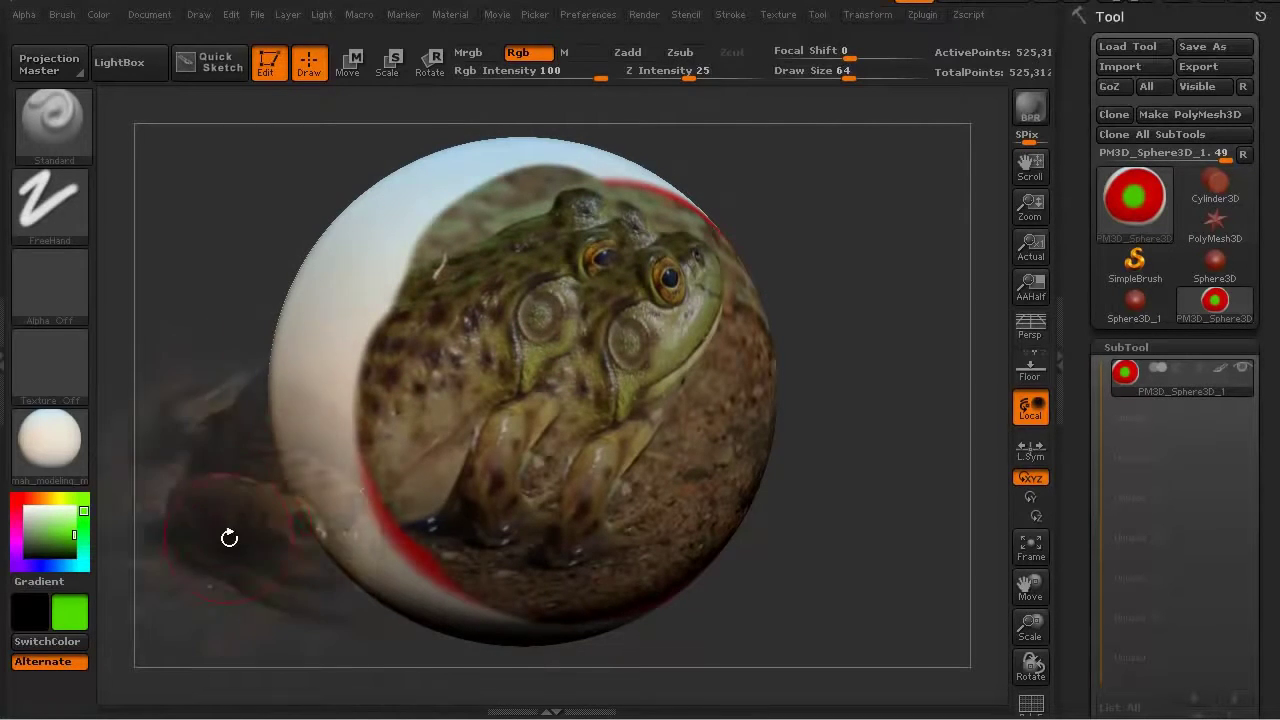
{"action": "mouse_move", "coordinate": [229, 538]}
{"action": "left_mouse_down", "text": "alt"}
{"action": "mouse_move", "coordinate": [346, 478]}
{"action": "mouse_move", "coordinate": [506, 302]}
{"action": "mouse_move", "coordinate": [387, 342]}
{"action": "mouse_move", "coordinate": [584, 357]}
{"action": "mouse_move", "coordinate": [256, 303]}
{"action": "left_mouse_up", "text": "alt"}
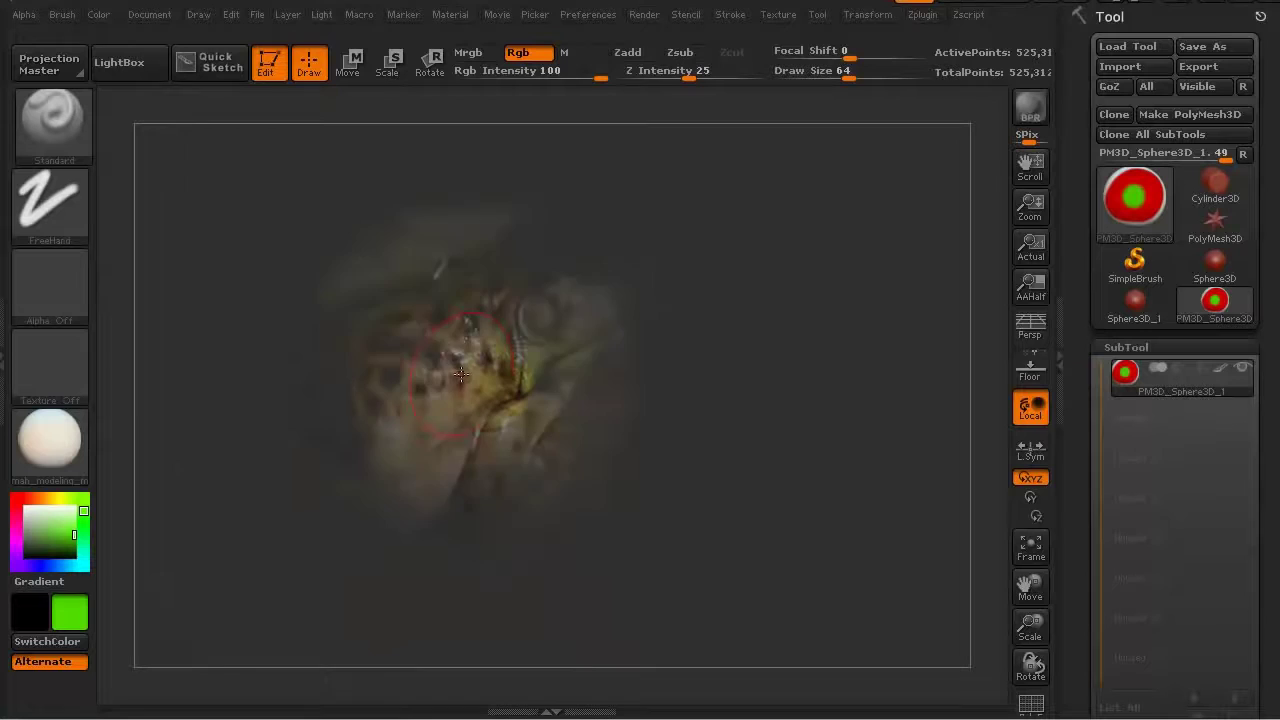
{"action": "left_click_drag", "start_coordinate": [483, 360], "coordinate": [647, 588]}
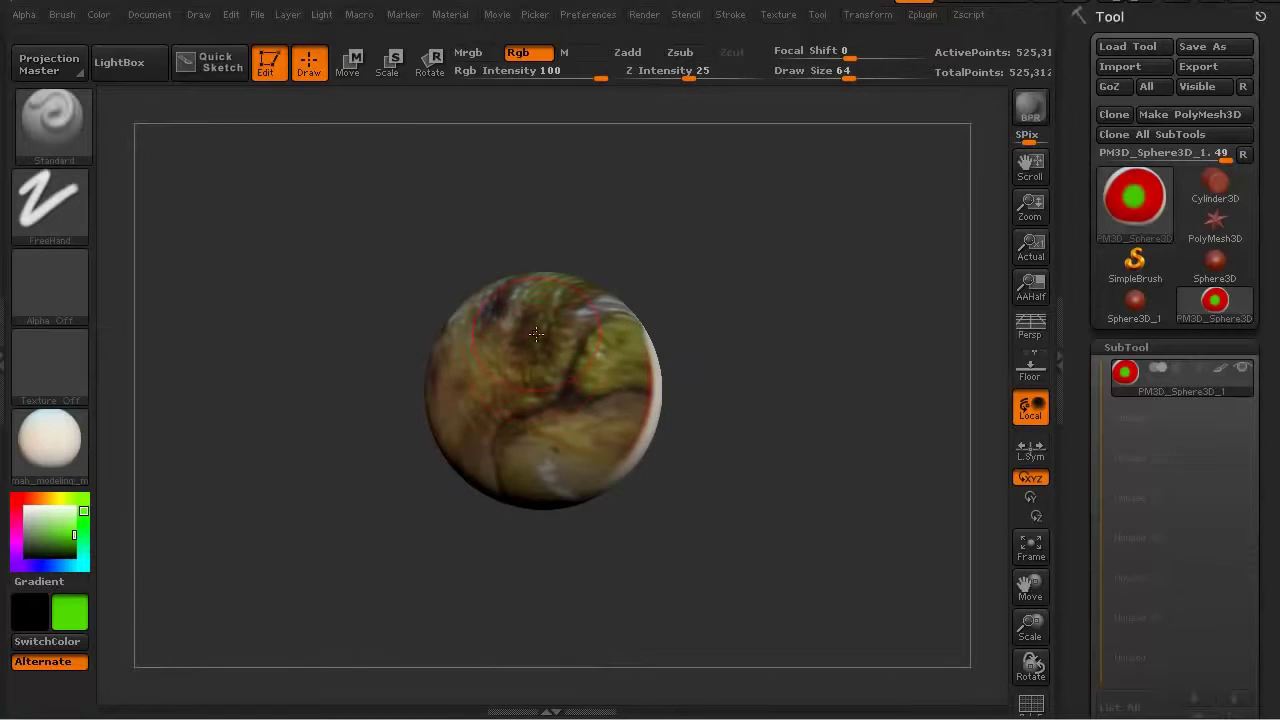
{"action": "key", "text": "s"}
{"action": "key", "text": "shift+z"}
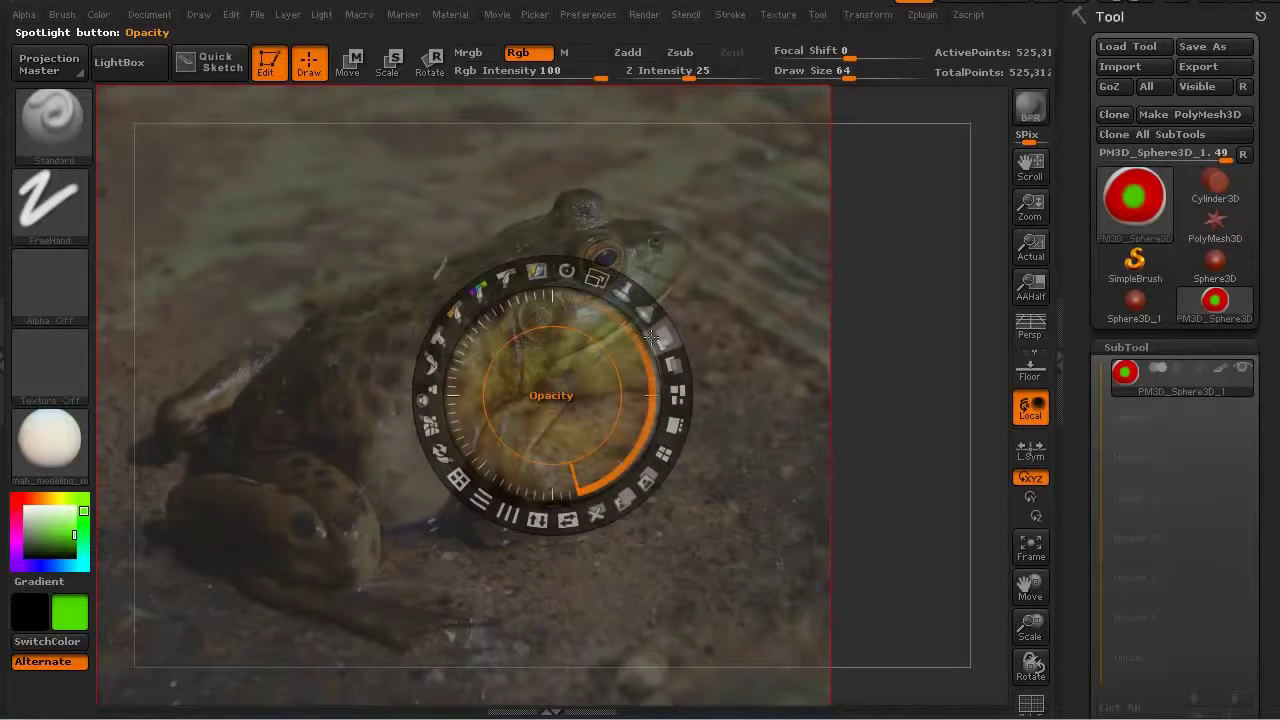
{"action": "mouse_move", "coordinate": [645, 320]}
{"action": "left_mouse_down"}
{"action": "mouse_move", "coordinate": [568, 503]}
{"action": "mouse_move", "coordinate": [560, 455]}
{"action": "left_mouse_up"}
- Toggle the frog photo and its dial on and off to compare it with the painted sphere
{"action": "key", "text": "z"}
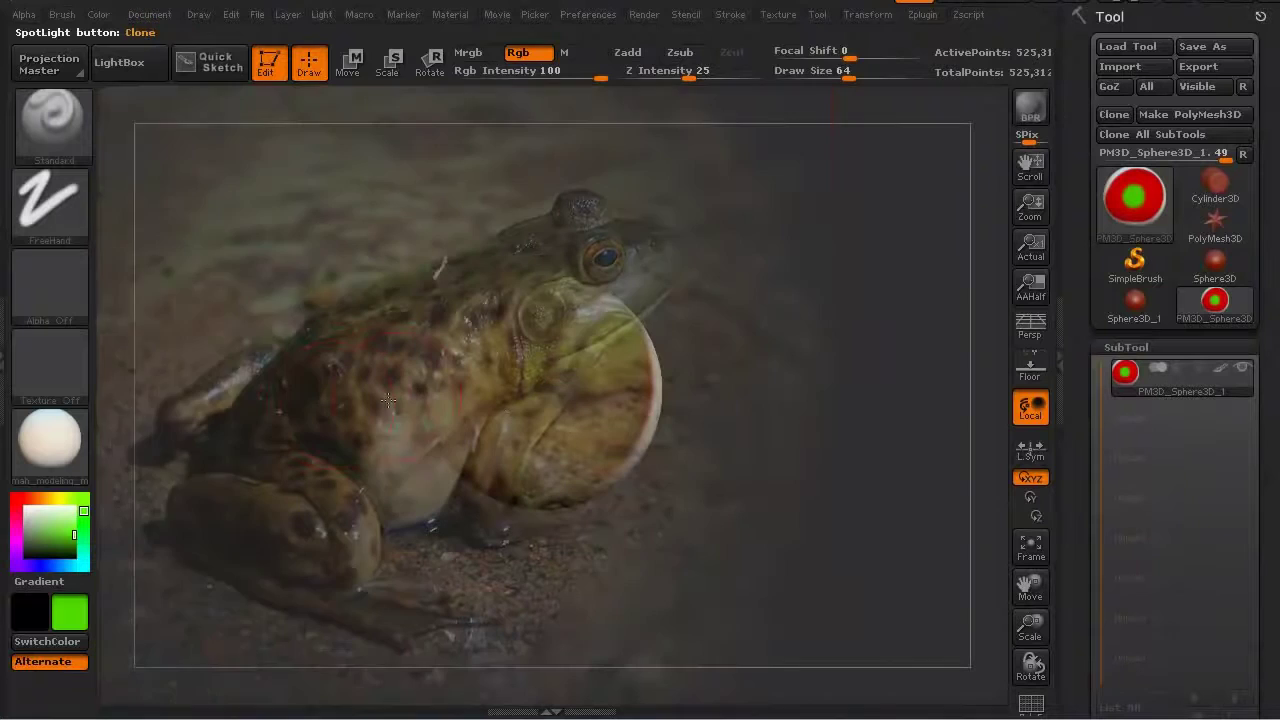
{"action": "key", "text": "z"}
{"action": "key", "text": "z"}
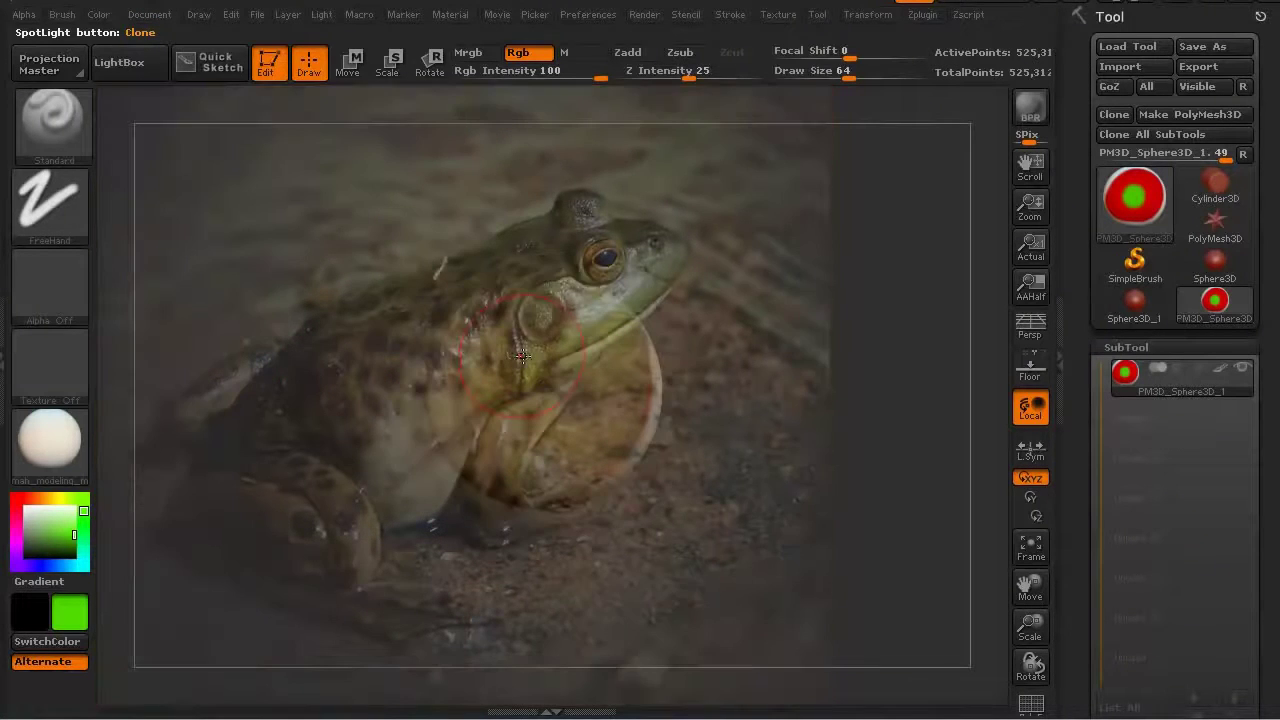
{"action": "key", "text": "z"}
{"action": "key", "text": "z"}
{"action": "key", "text": "shift+z"}
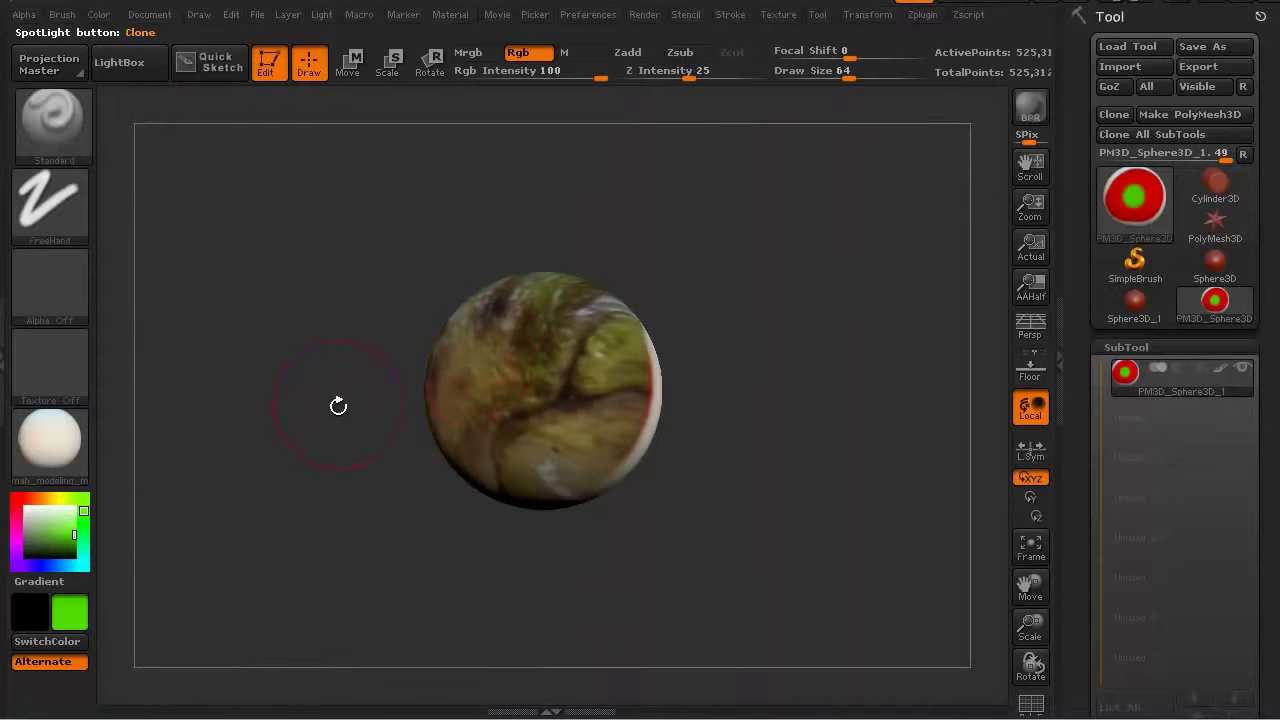
{"action": "key", "text": "shift+z"}
{"action": "key", "text": "shift+z"}
{"action": "key", "text": "shift+z"}
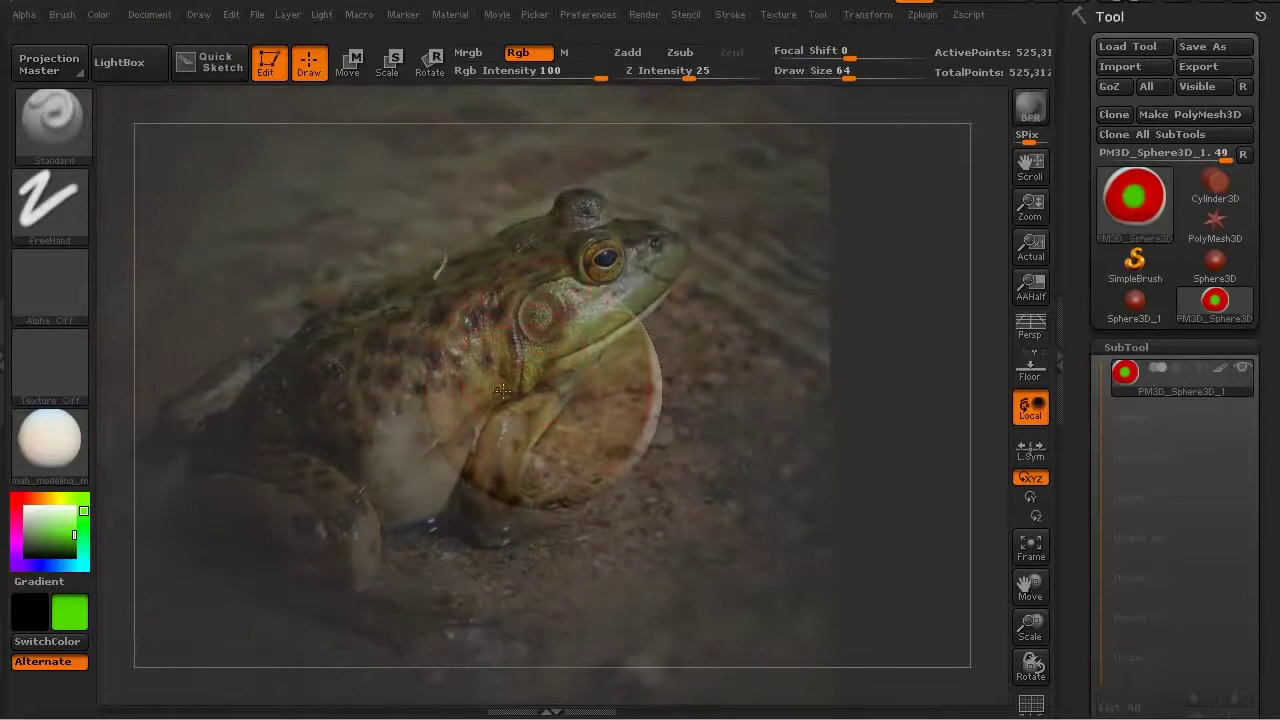
{"action": "key", "text": "shift+z"}
- Turn the sphere and paint a green patch over the frog texture at its top
{"action": "left_click_drag", "start_coordinate": [547, 343], "coordinate": [624, 363]}
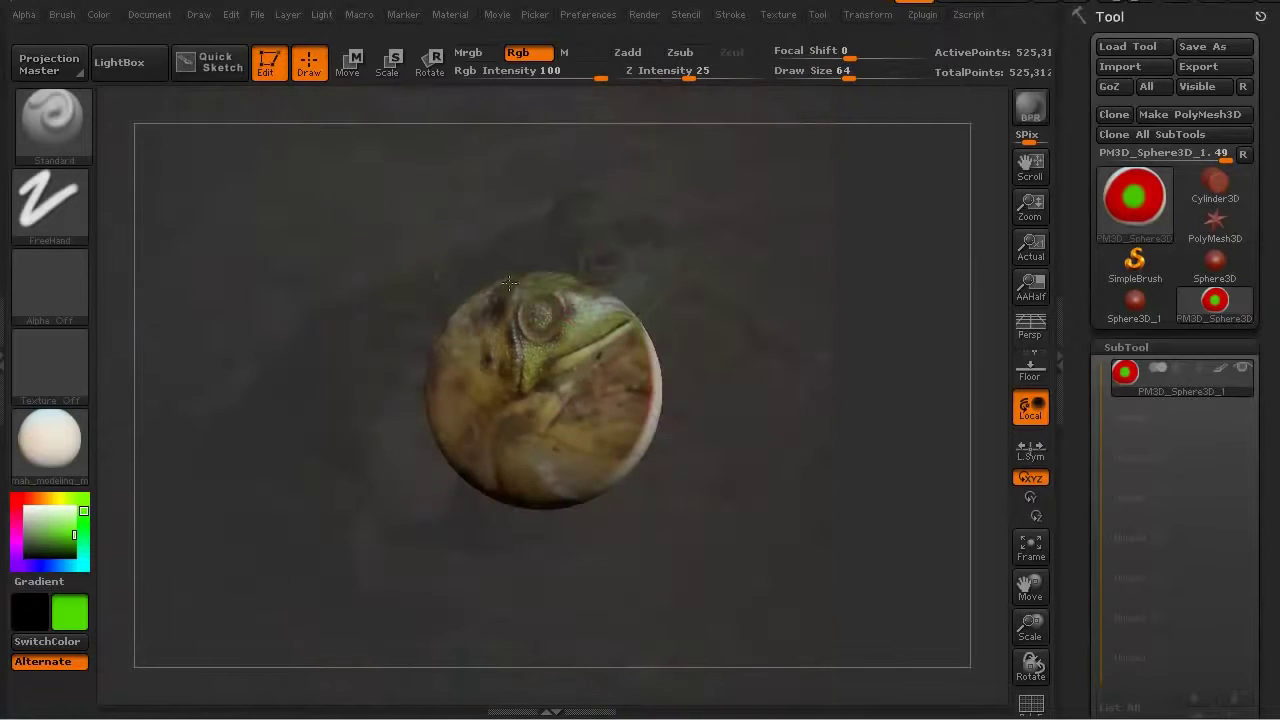
{"action": "key", "text": "z"}
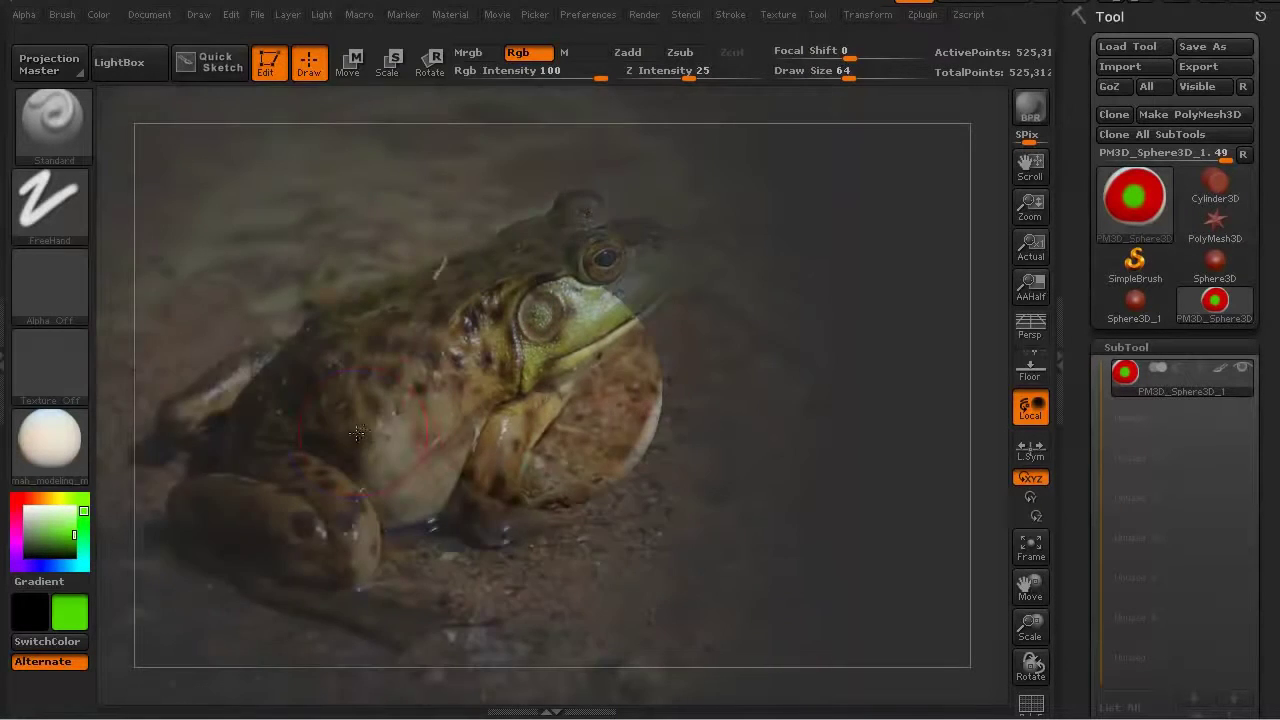
{"action": "key", "text": "shift+z"}
{"action": "mouse_move", "coordinate": [538, 322]}
{"action": "left_mouse_down"}
{"action": "mouse_move", "coordinate": [570, 328]}
{"action": "mouse_move", "coordinate": [506, 374]}
{"action": "left_mouse_up"}
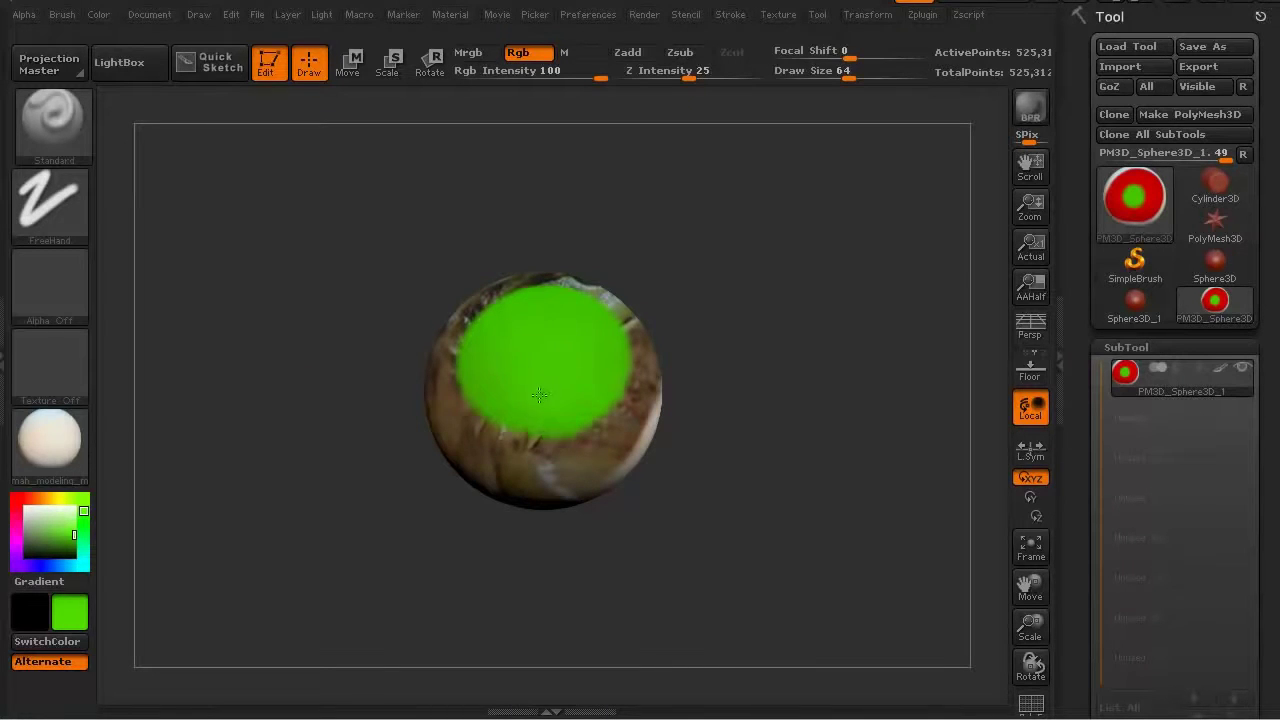
{"action": "mouse_move", "coordinate": [558, 339]}
{"action": "left_mouse_down"}
{"action": "mouse_move", "coordinate": [596, 384]}
{"action": "mouse_move", "coordinate": [545, 452]}
{"action": "mouse_move", "coordinate": [490, 356]}
{"action": "mouse_move", "coordinate": [567, 343]}
{"action": "left_mouse_up"}
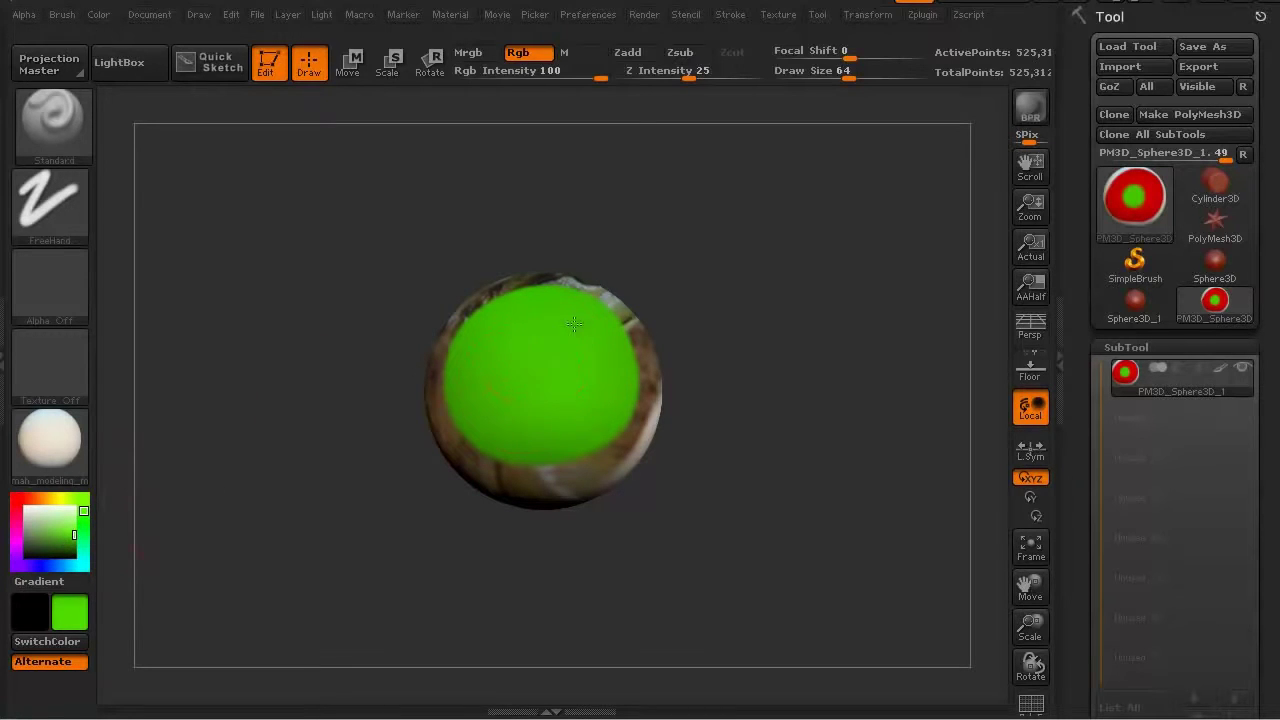
{"action": "mouse_move", "coordinate": [574, 323]}
{"action": "left_mouse_down"}
{"action": "mouse_move", "coordinate": [625, 420]}
{"action": "mouse_move", "coordinate": [472, 420]}
{"action": "mouse_move", "coordinate": [618, 351]}
{"action": "left_mouse_up"}
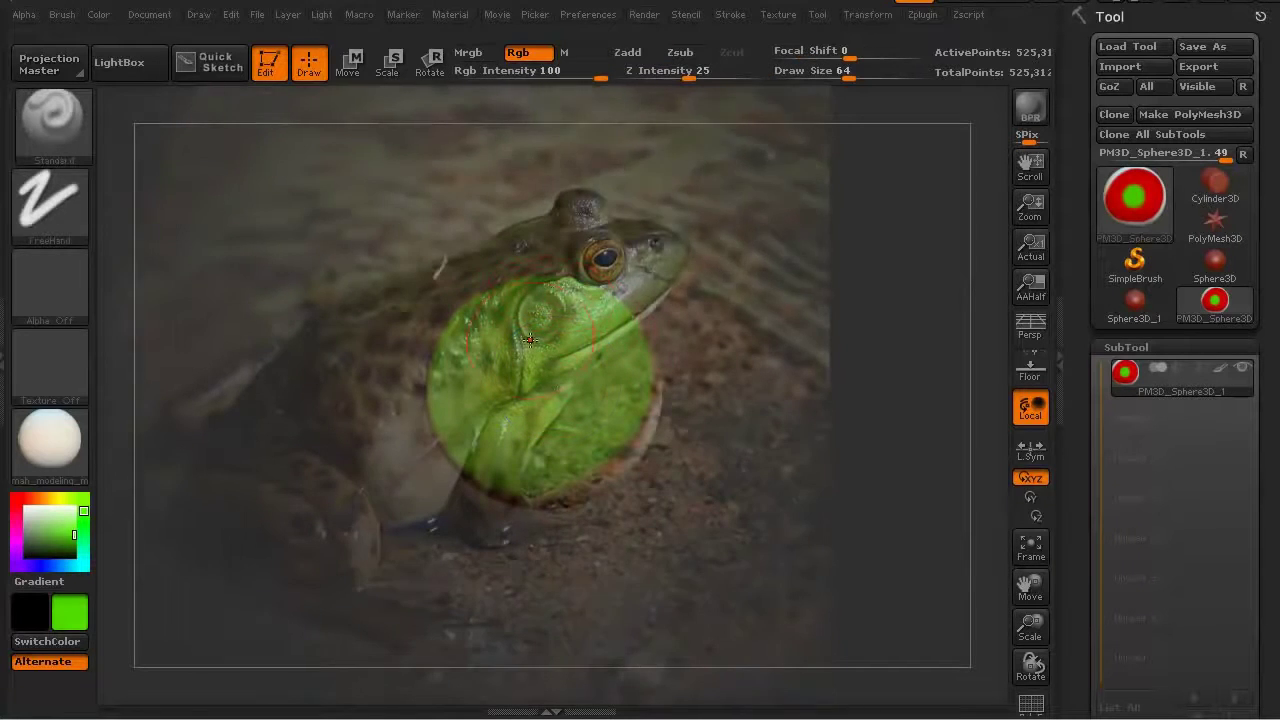
{"action": "mouse_move", "coordinate": [530, 340]}
{"action": "left_mouse_down"}
{"action": "mouse_move", "coordinate": [540, 320]}
{"action": "mouse_move", "coordinate": [620, 360]}
{"action": "left_mouse_up"}
{"action": "mouse_move", "coordinate": [600, 420]}
{"action": "left_mouse_down"}
{"action": "mouse_move", "coordinate": [470, 400]}
{"action": "mouse_move", "coordinate": [441, 427]}
{"action": "mouse_move", "coordinate": [618, 371]}
{"action": "left_mouse_up"}
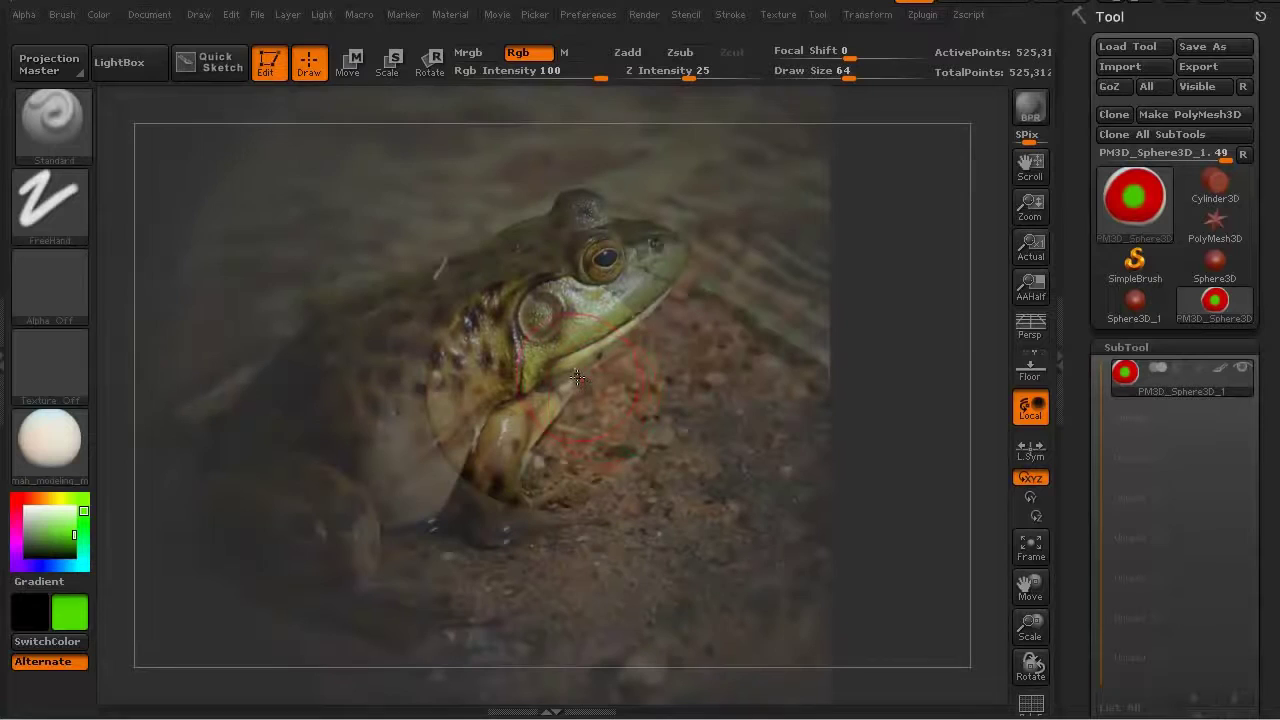
{"action": "key", "text": "shift+z"}
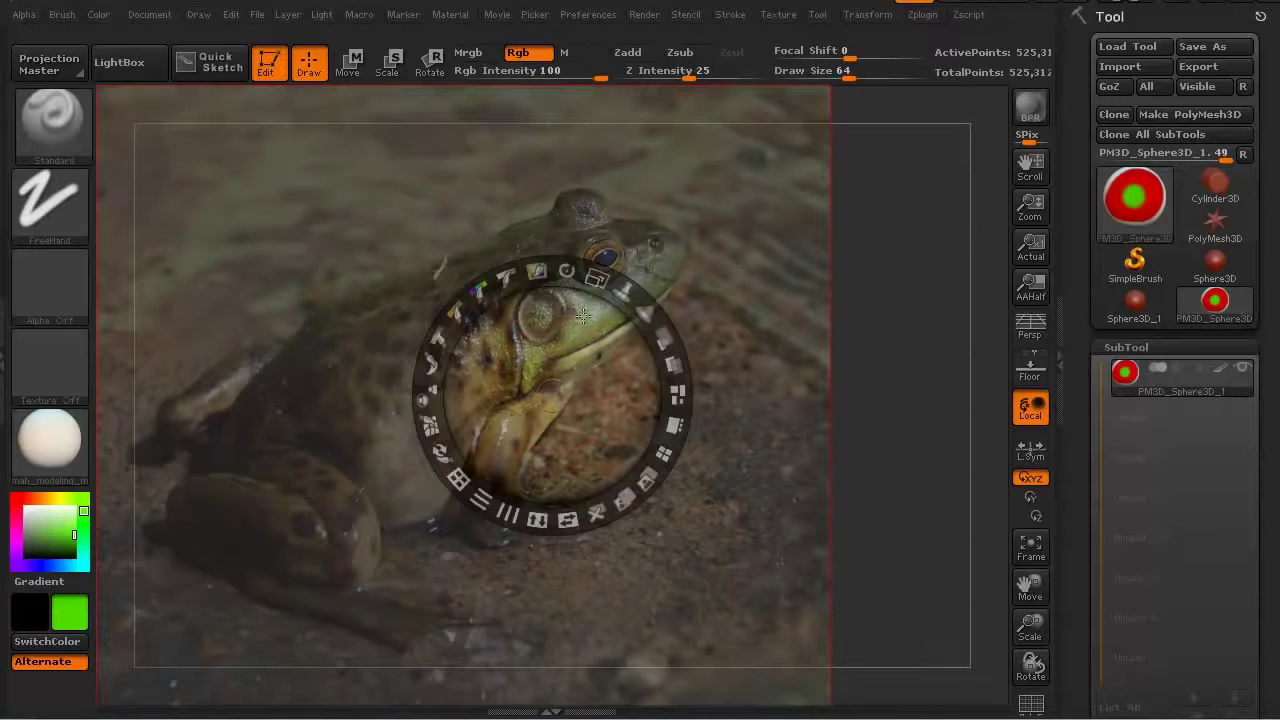
{"action": "key", "text": "shift+z"}
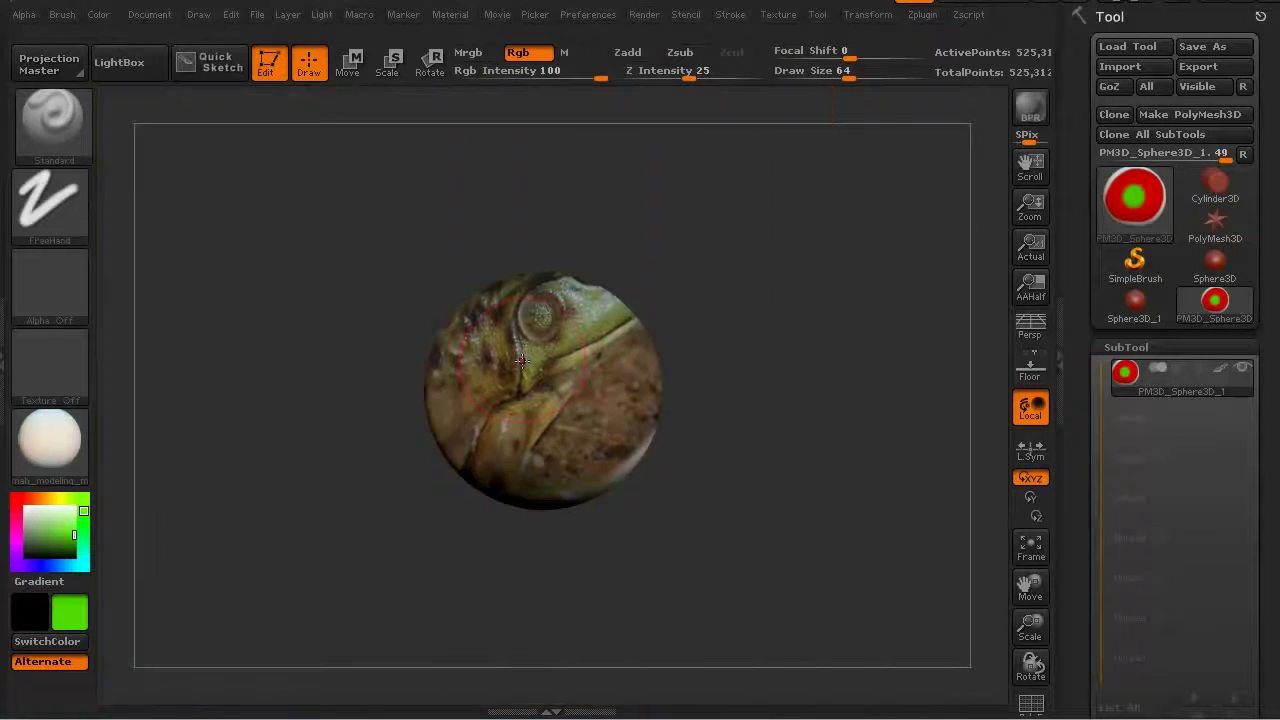
{"action": "key", "text": "shift+z"}
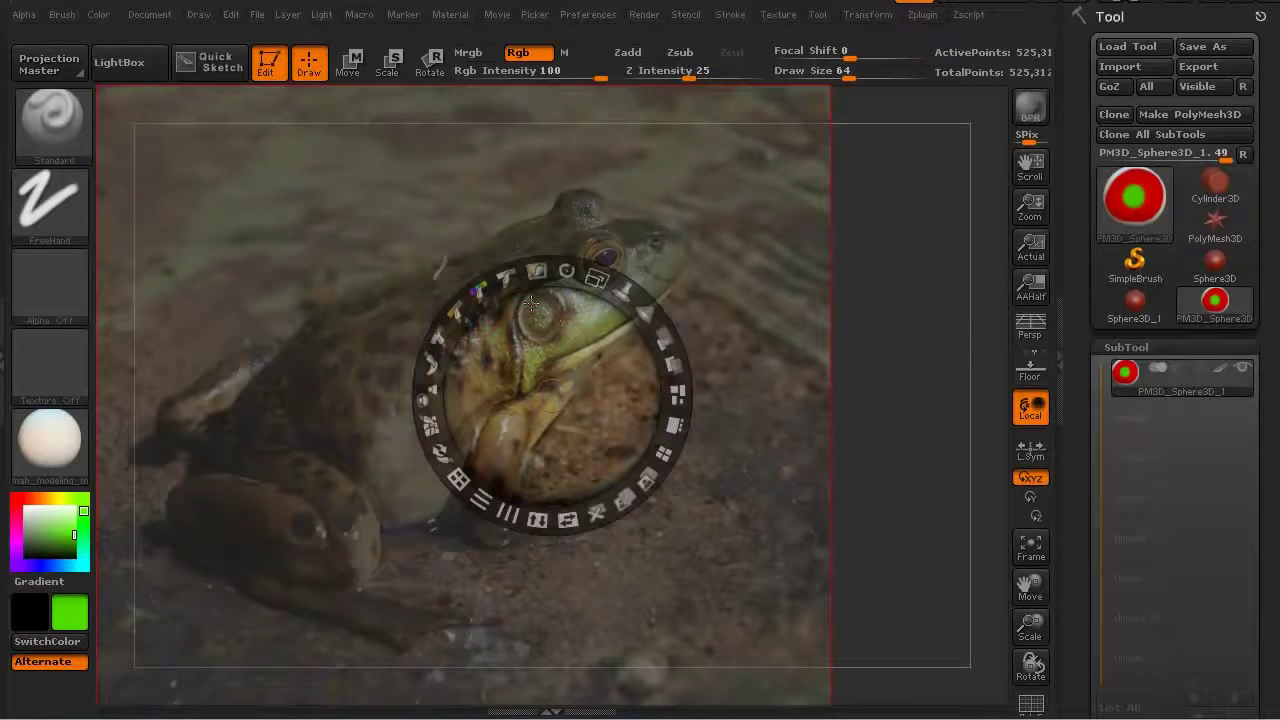
{"action": "key", "text": "shift+z"}
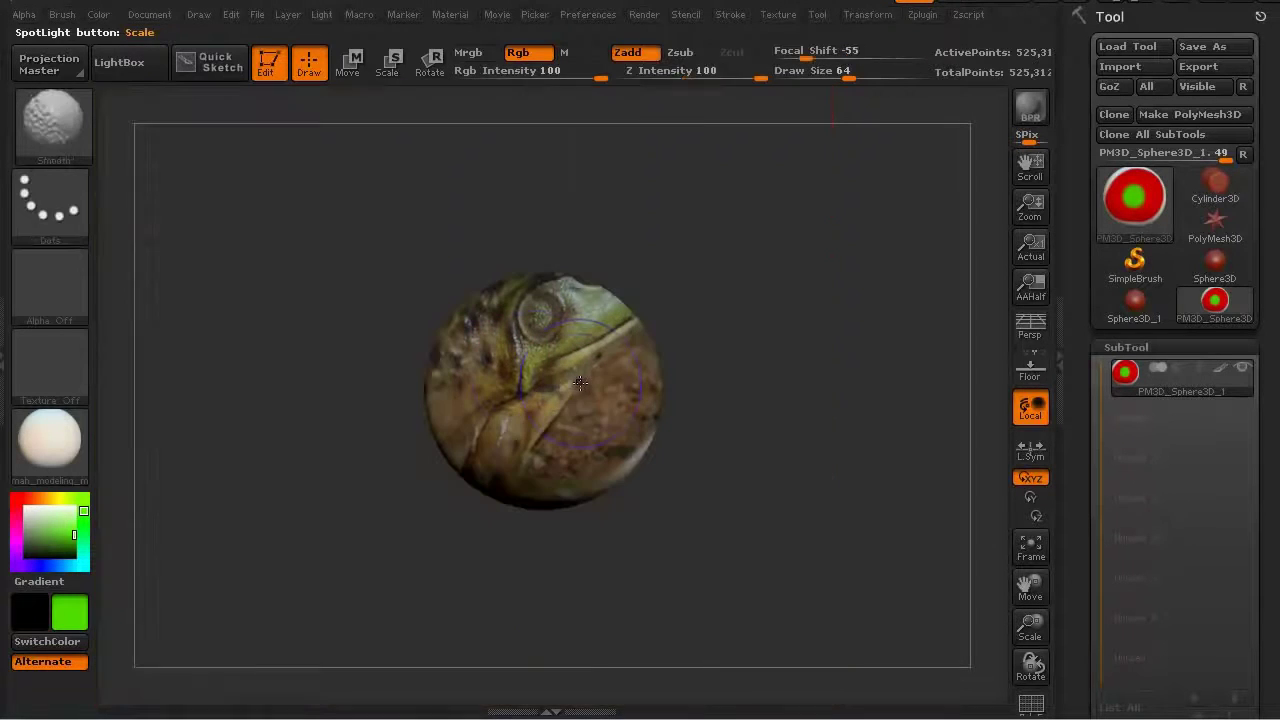
{"action": "key", "text": "z"}
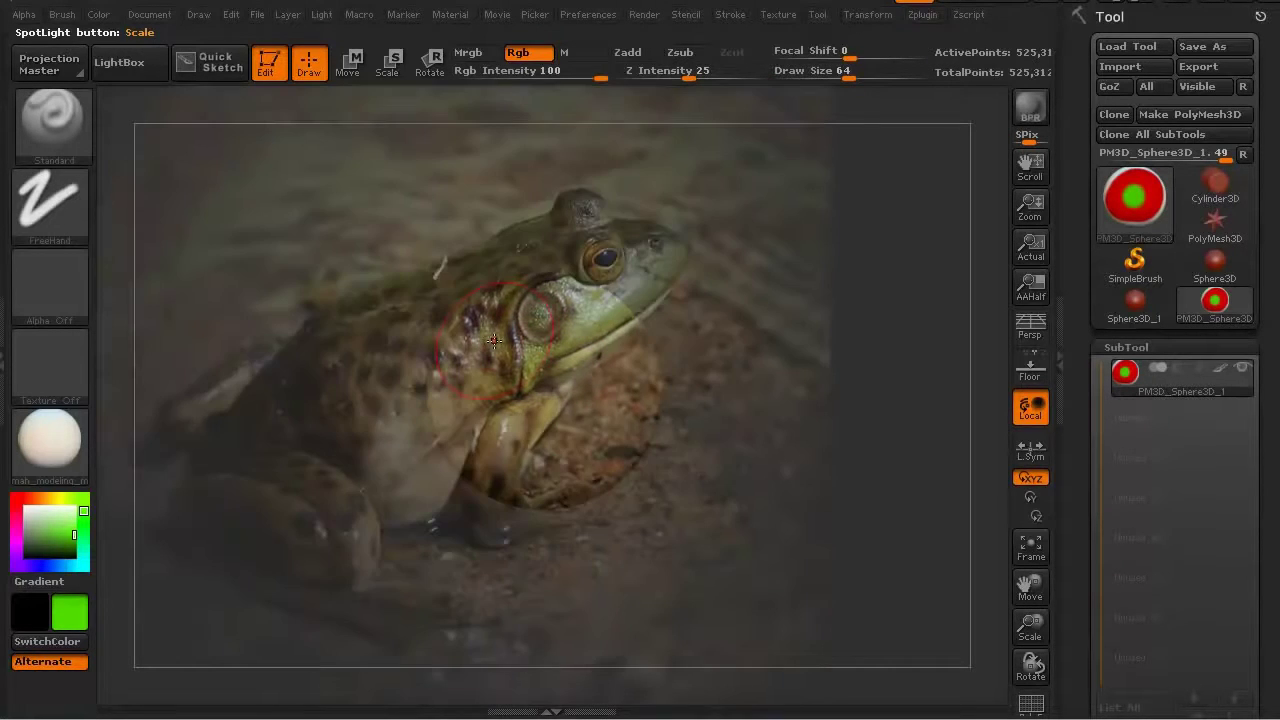
{"action": "key", "text": "shift+z"}
{"action": "left_click_drag", "start_coordinate": [509, 394], "coordinate": [547, 370]}
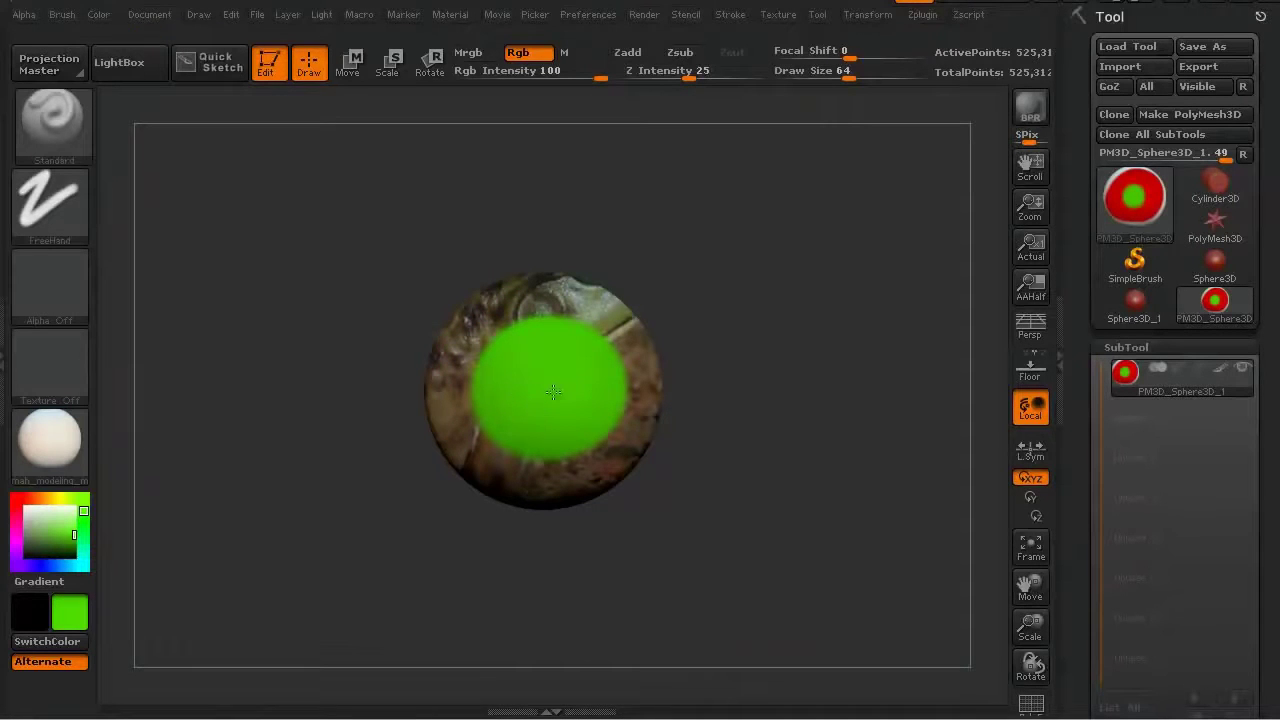
{"action": "key", "text": "shift+z"}
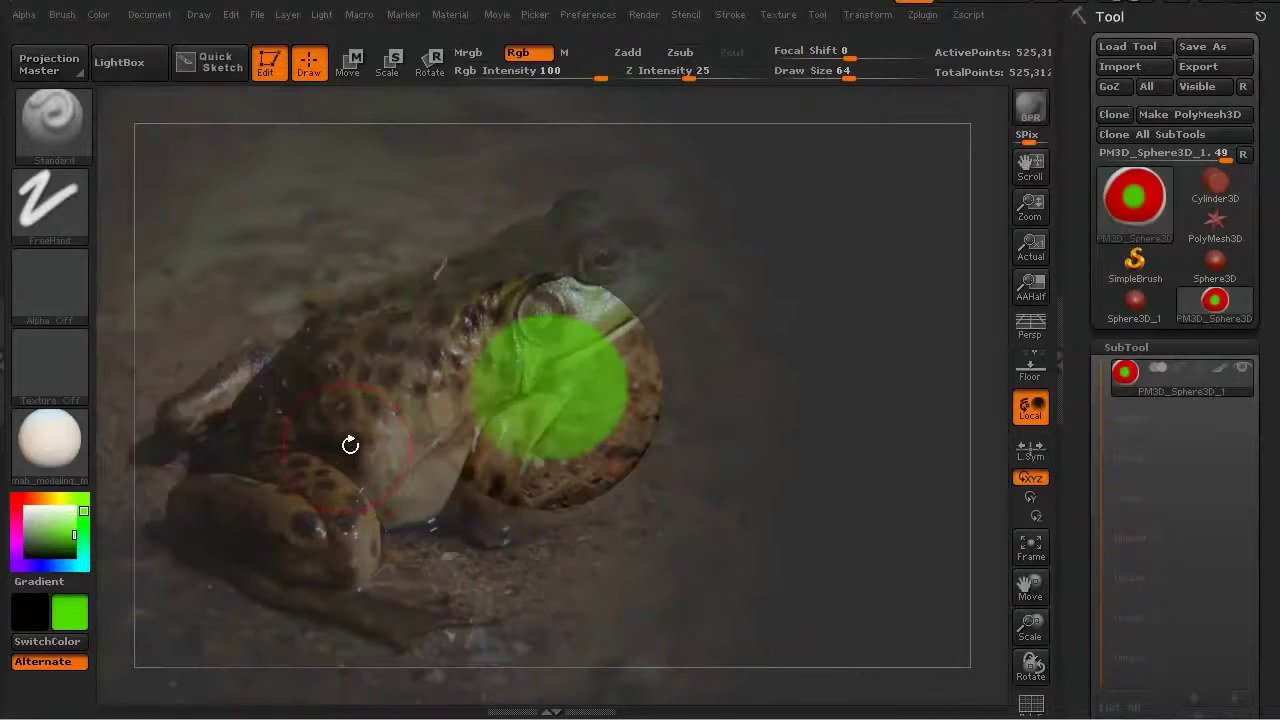
- Undo the green patch, hide the reference and zoom in on the textured sphere
{"action": "key", "text": "ctrl+z"}
{"action": "key", "text": "shift+z"}
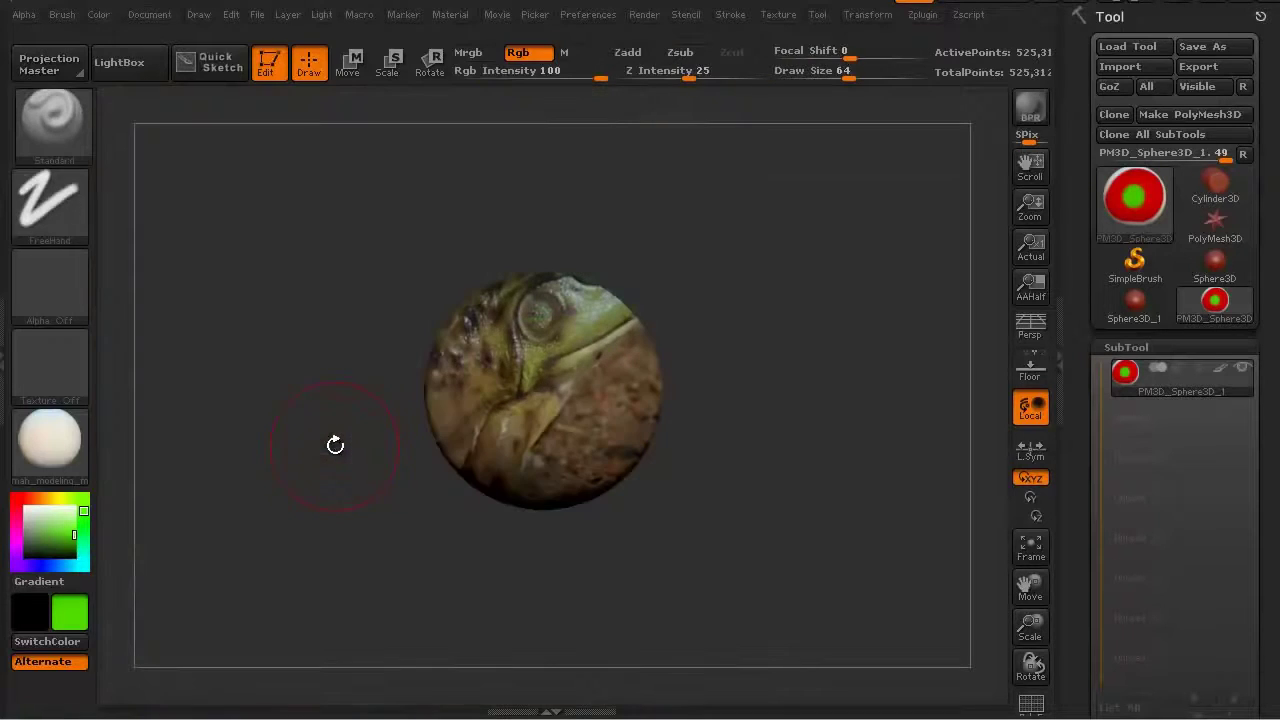
{"action": "left_click_drag", "start_coordinate": [326, 437], "coordinate": [381, 521], "text": "alt"}
{"action": "left_click_drag", "start_coordinate": [277, 533], "coordinate": [231, 554]}
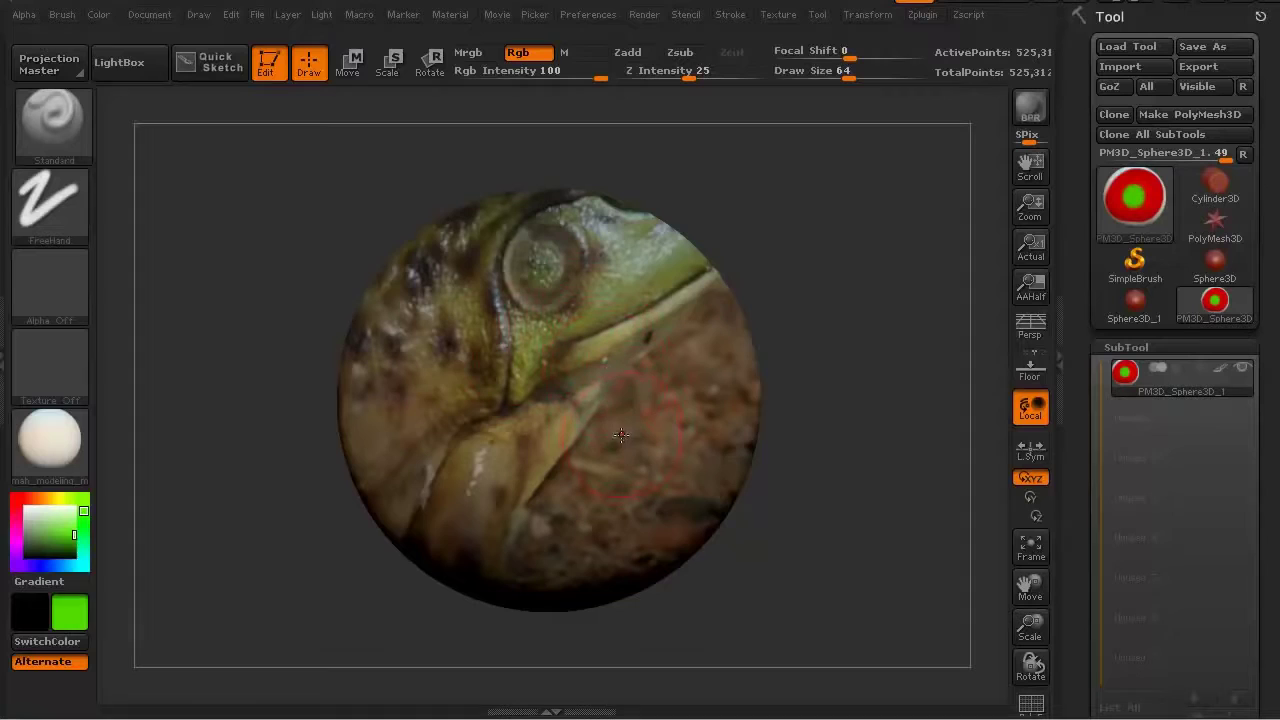
- Sample brown, yellow-green, light beige, then dark brown from the sphere's surface
{"action": "key", "text": "c"}
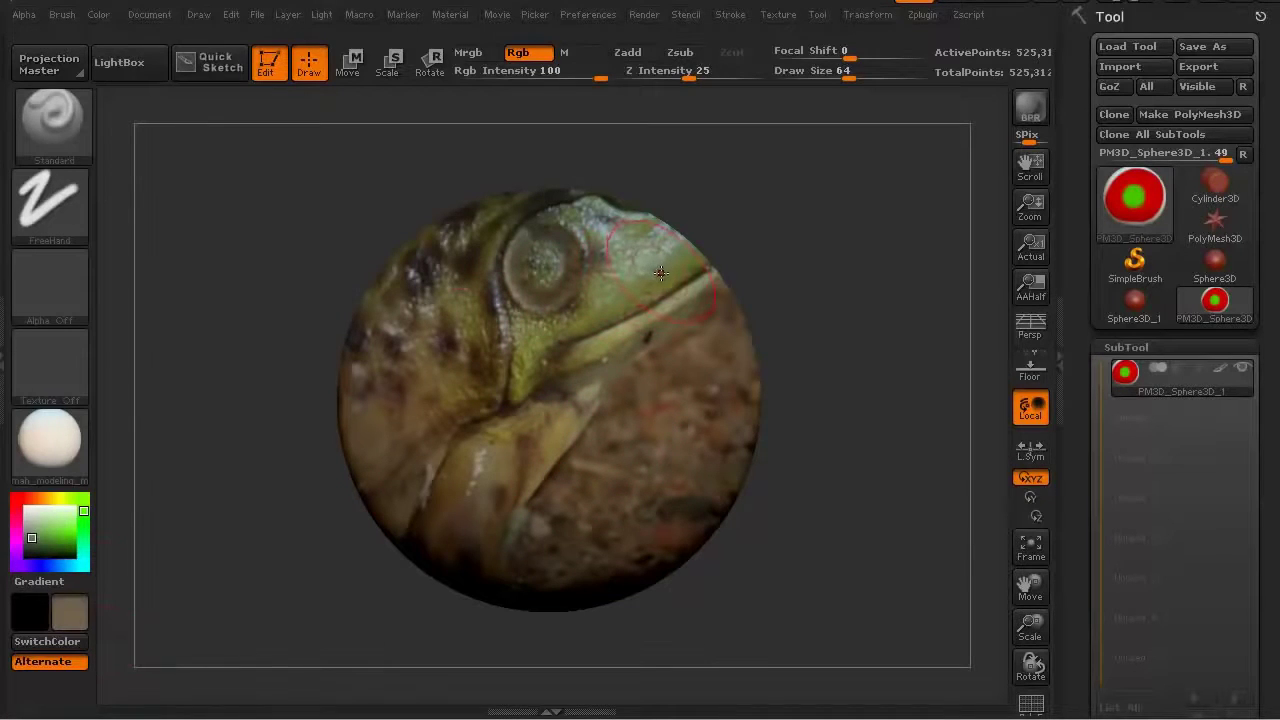
{"action": "key", "text": "c"}
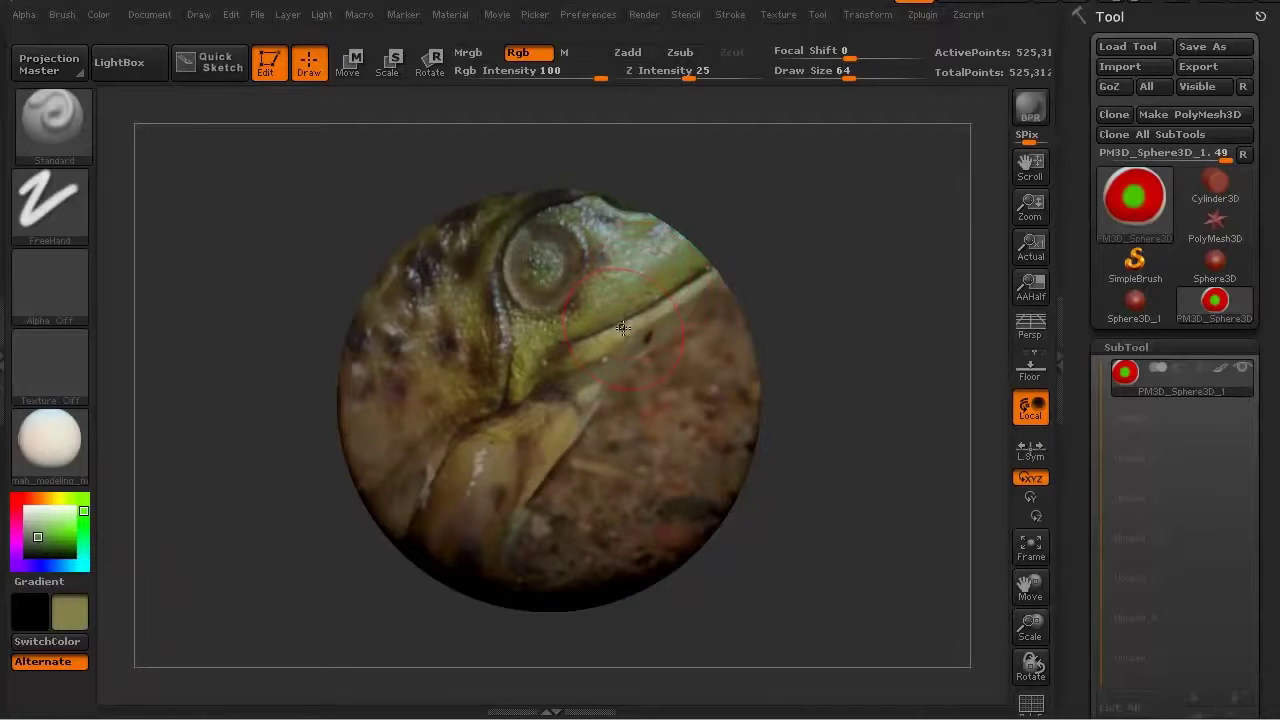
{"action": "key", "text": "c"}
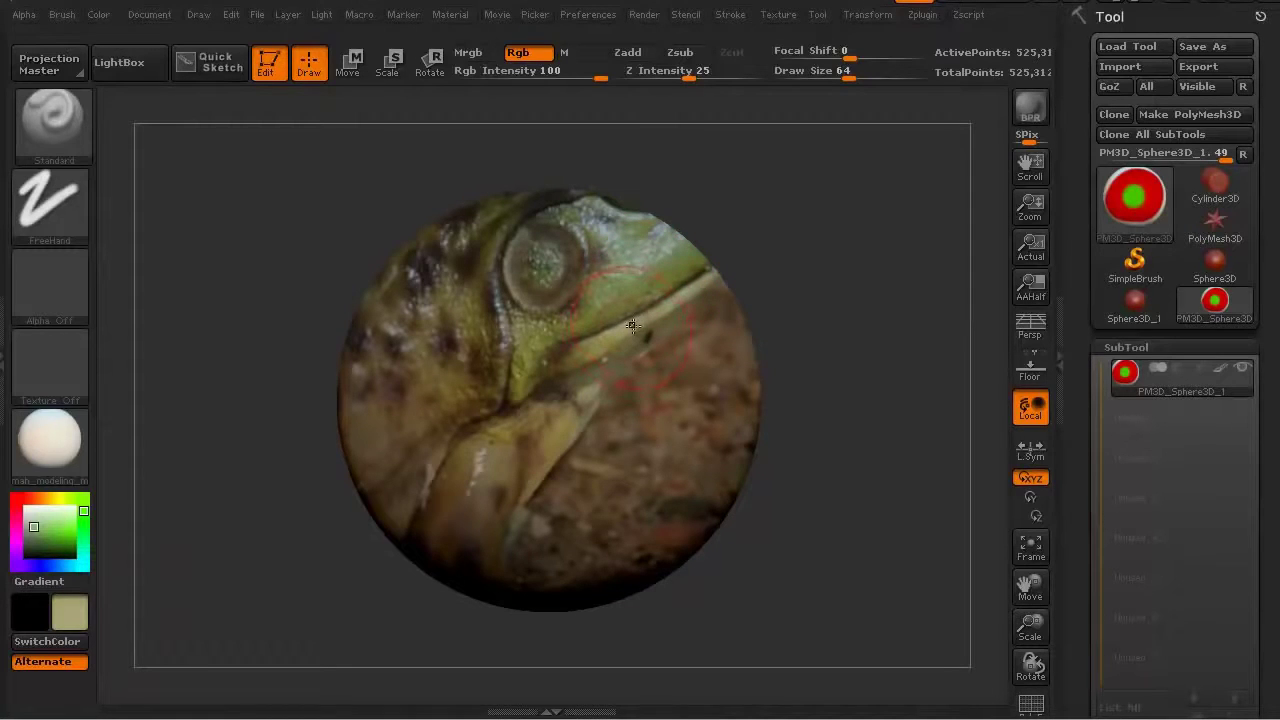
{"action": "key", "text": "c"}
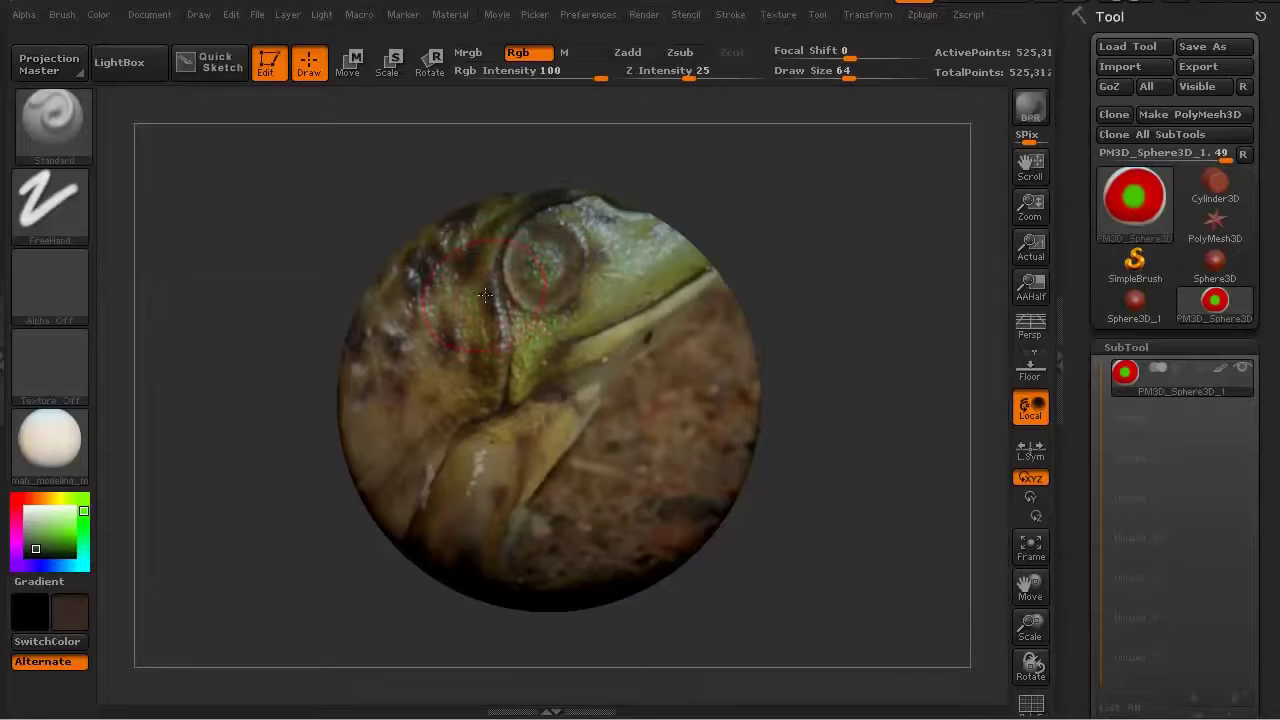
- Set Rgb Intensity to 29 and Smooth the dark crease across the sphere's centre
{"action": "mouse_move", "coordinate": [243, 299]}
{"action": "left_mouse_down"}
{"action": "mouse_move", "coordinate": [203, 306]}
{"action": "mouse_move", "coordinate": [209, 297]}
{"action": "left_mouse_up"}
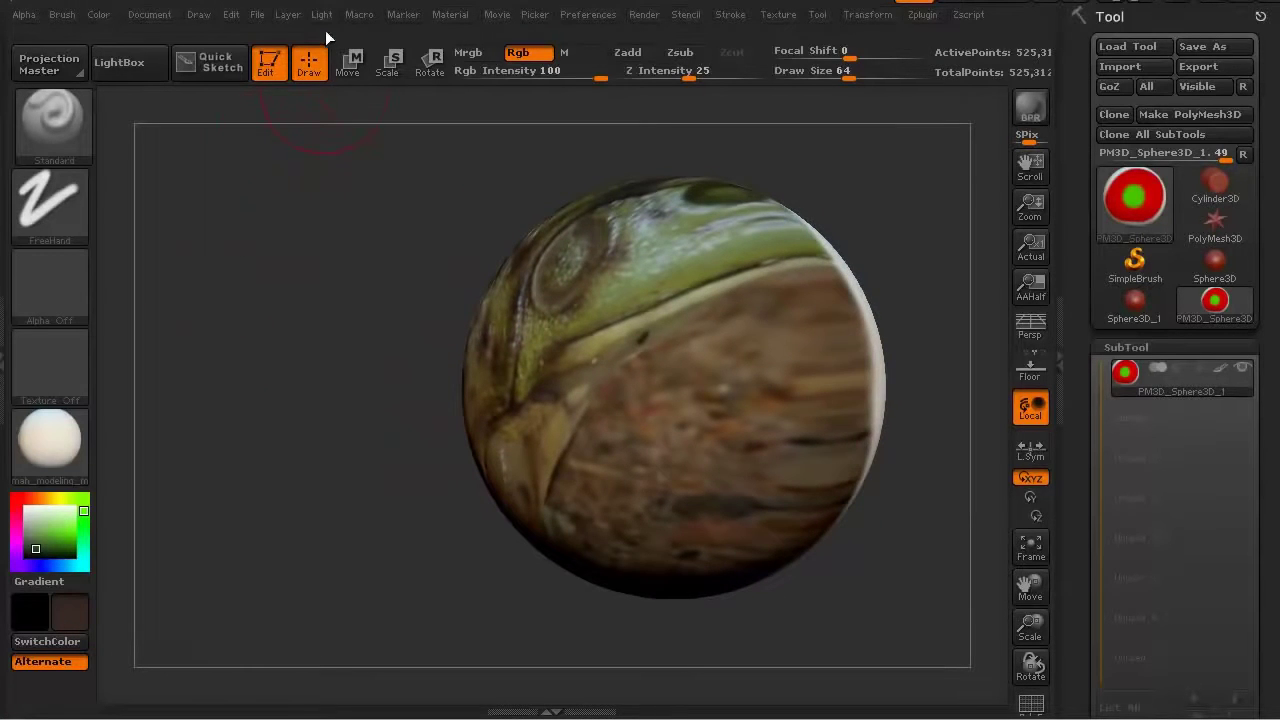
{"action": "left_click_drag", "start_coordinate": [598, 74], "coordinate": [538, 71]}
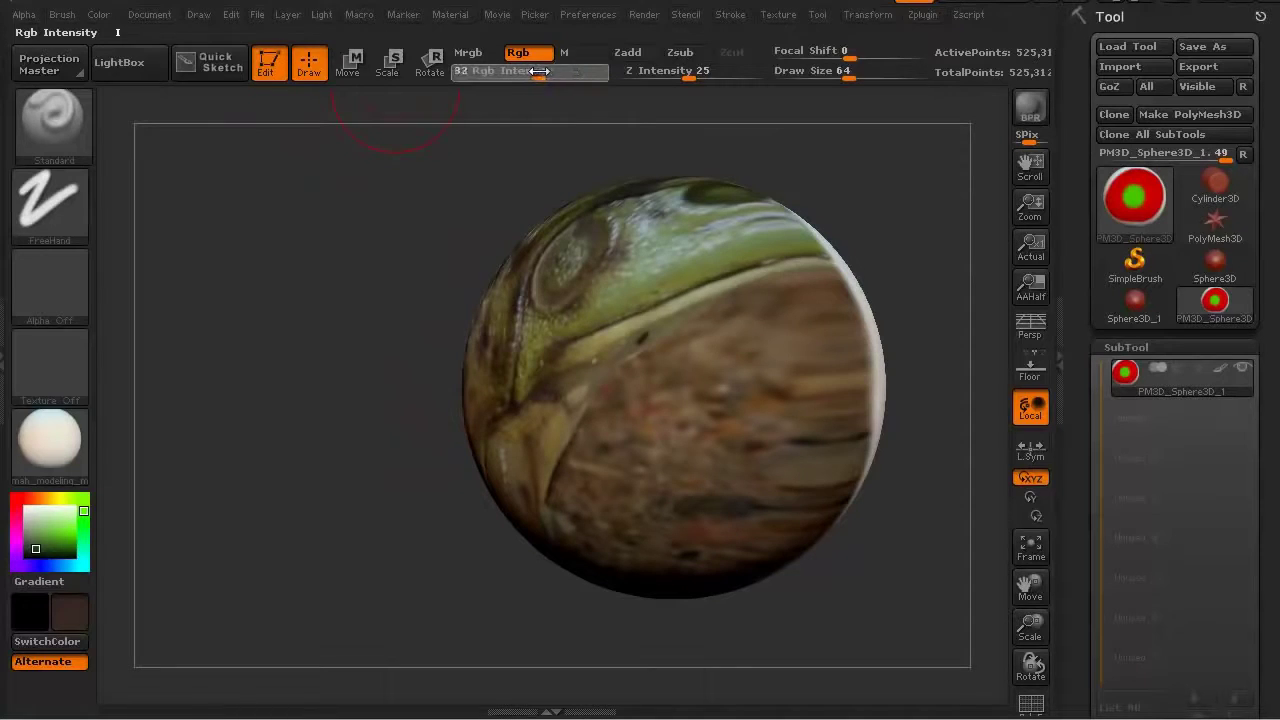
{"action": "mouse_move", "coordinate": [730, 290]}
{"action": "left_mouse_down"}
{"action": "mouse_move", "coordinate": [648, 339]}
{"action": "mouse_move", "coordinate": [600, 280]}
{"action": "mouse_move", "coordinate": [740, 236]}
{"action": "mouse_move", "coordinate": [765, 245]}
{"action": "mouse_move", "coordinate": [605, 252]}
{"action": "left_mouse_up"}
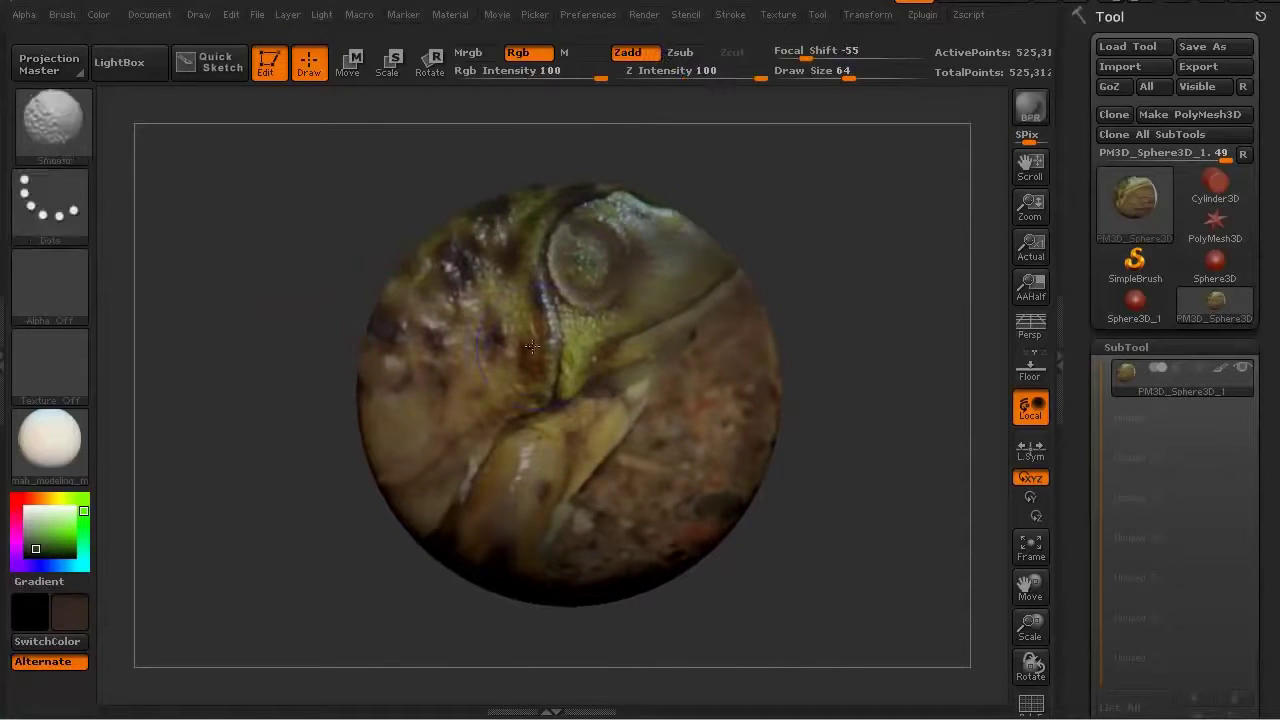
{"action": "left_click_drag", "start_coordinate": [539, 361], "coordinate": [537, 293], "text": "shift"}
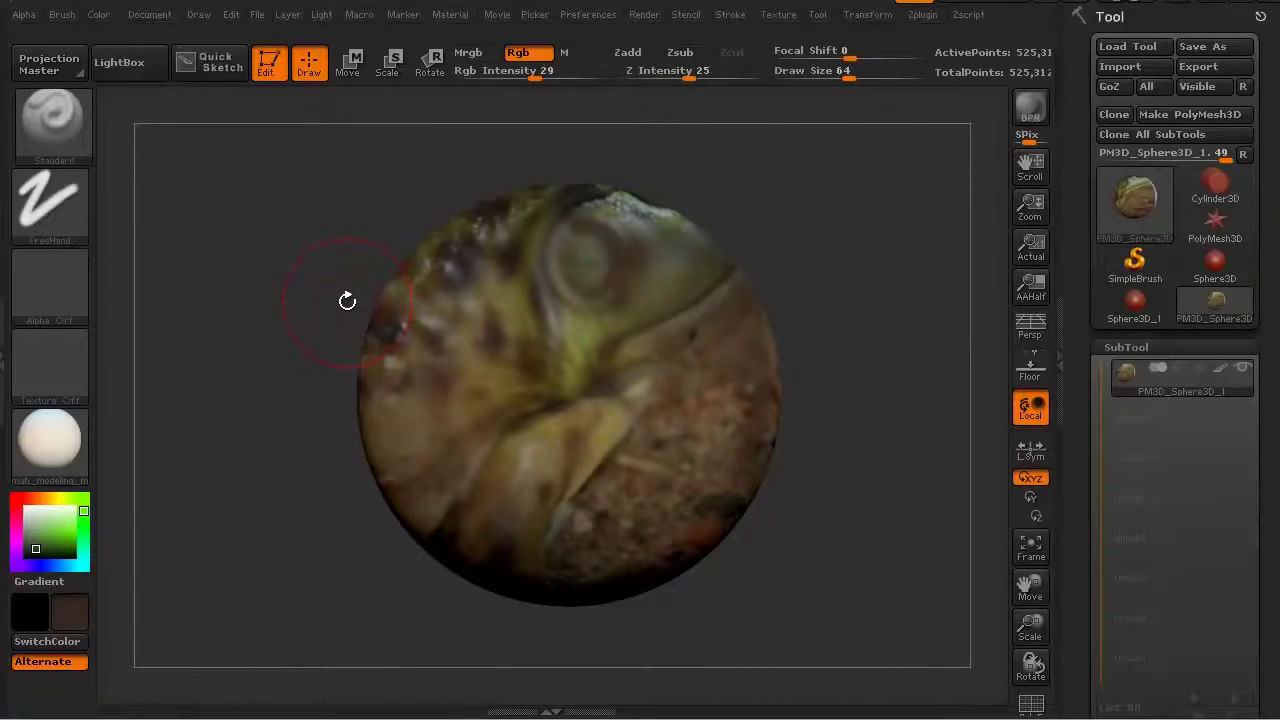
- Sample grey-green, brown, then light tan from the frog photo, then hide it
{"action": "key", "text": "shift+z"}
{"action": "key", "text": "z"}
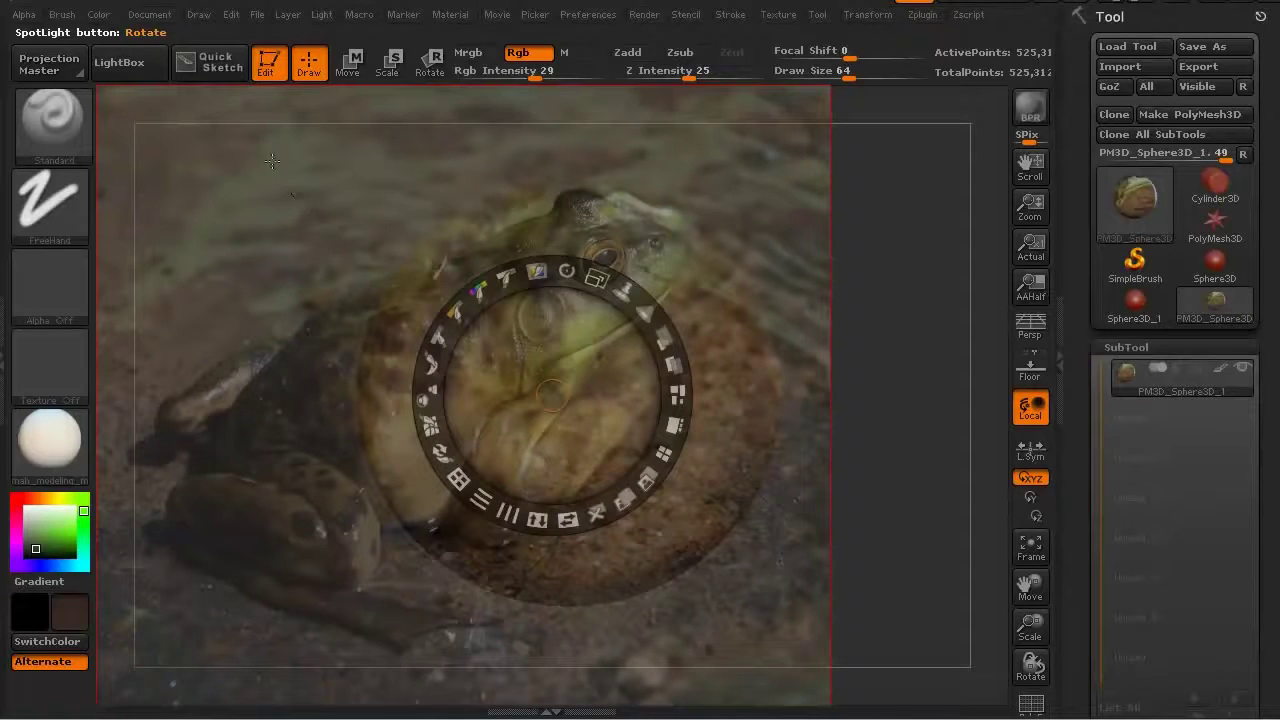
{"action": "key", "text": "c"}
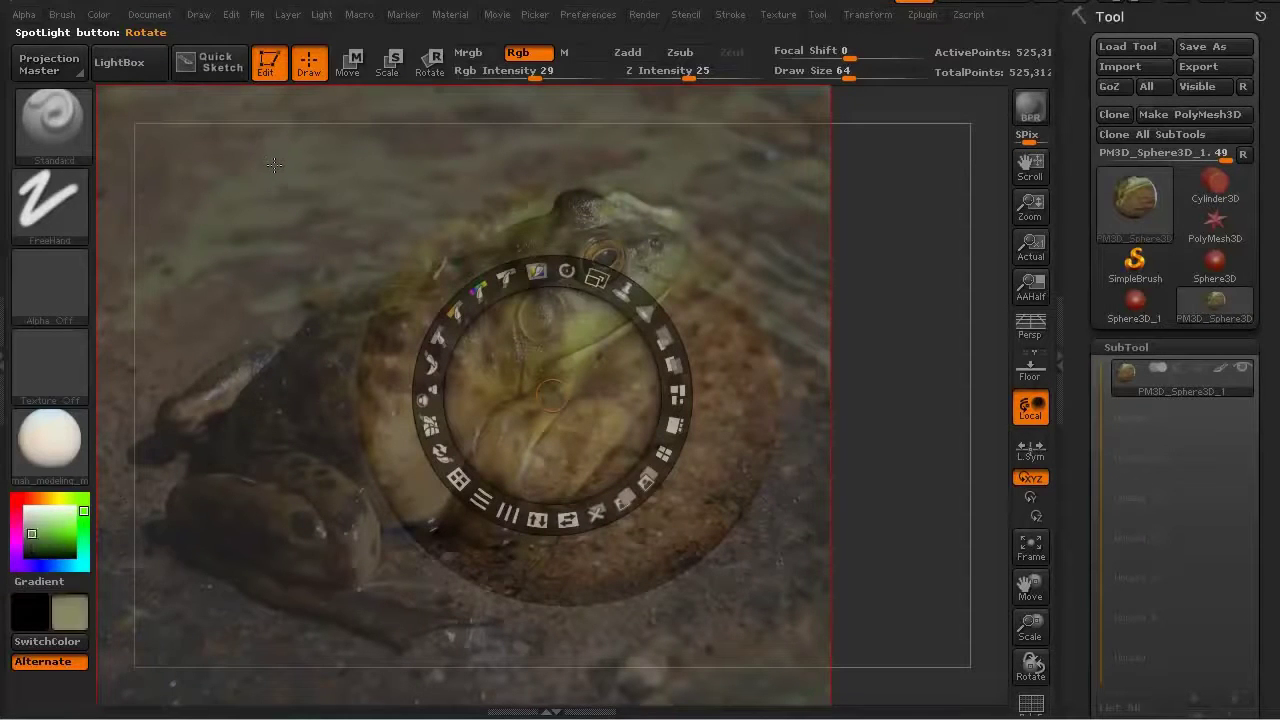
{"action": "key", "text": "c"}
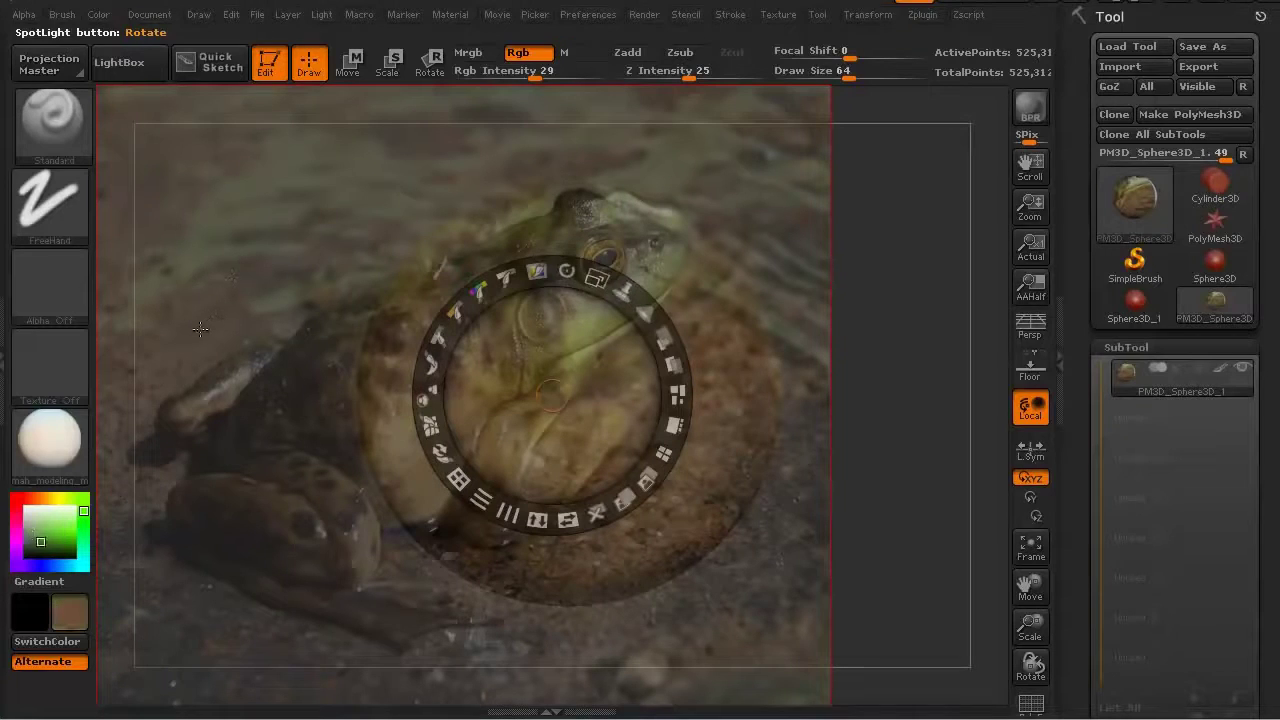
{"action": "key", "text": "c"}
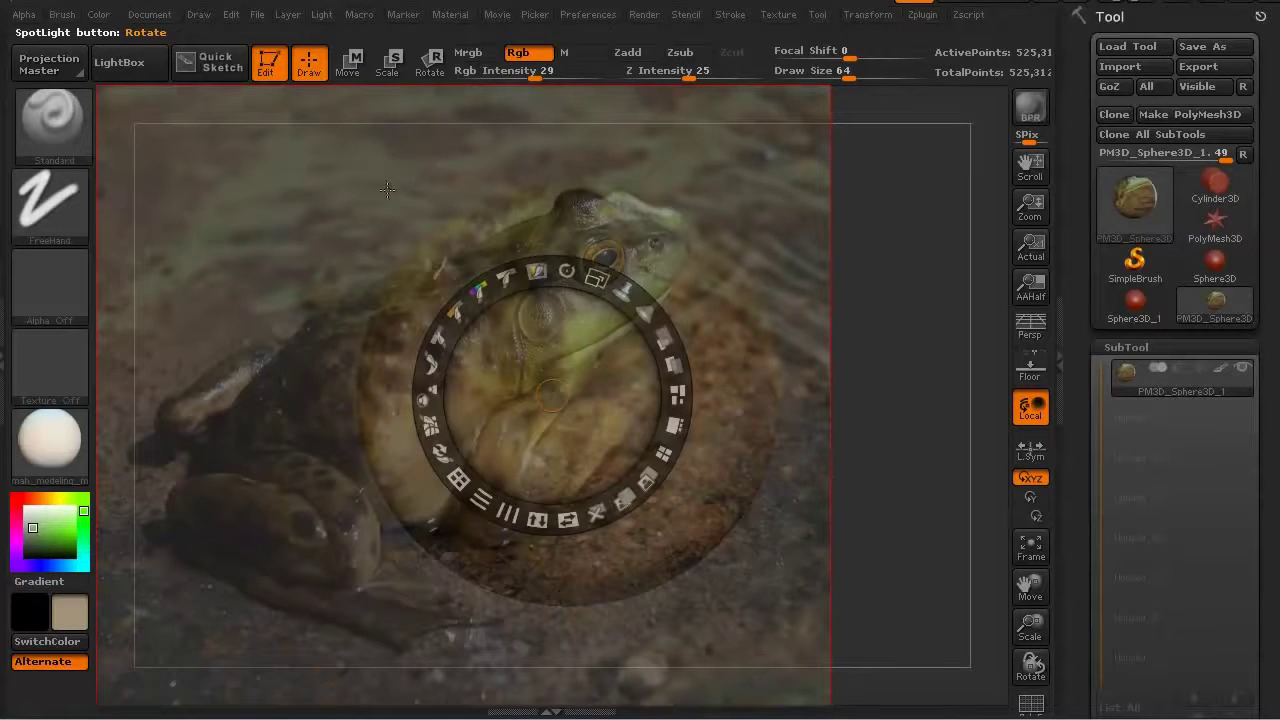
{"action": "key", "text": "shift+z"}
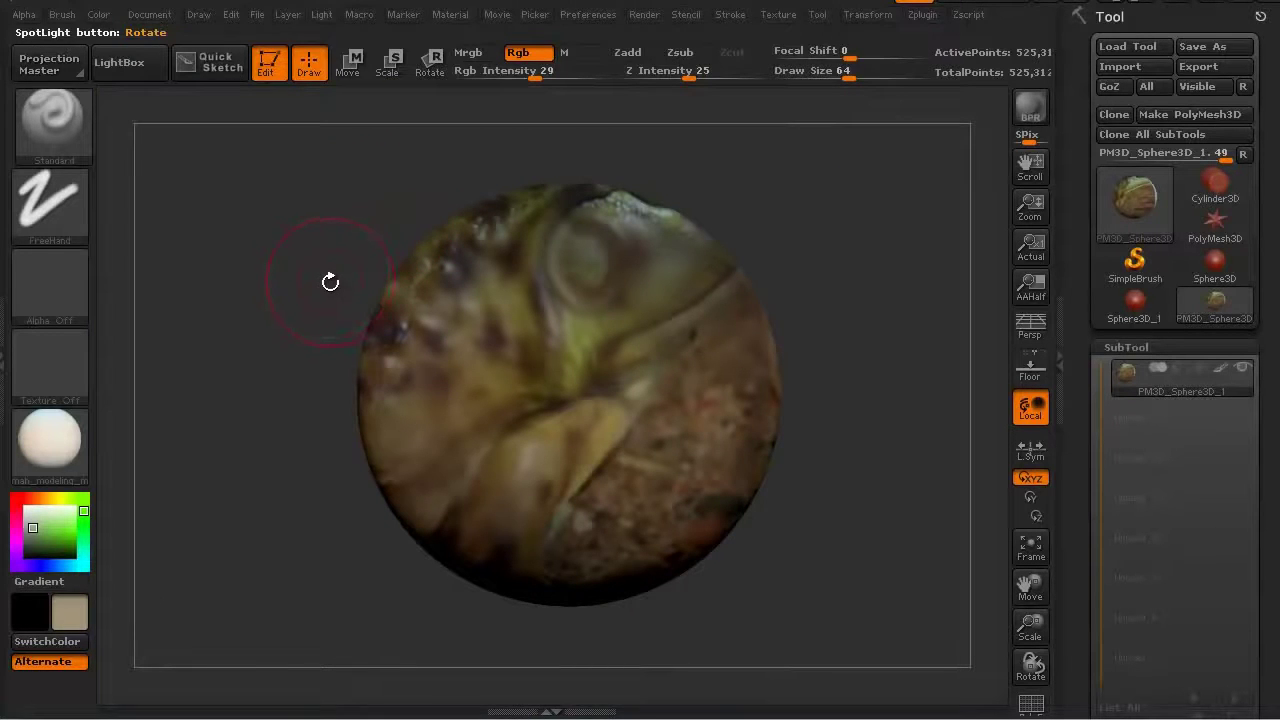
- Rotate the sphere to its unpainted green-topped side with the photo hidden
{"action": "mouse_move", "coordinate": [280, 329]}
{"action": "left_mouse_down"}
{"action": "mouse_move", "coordinate": [306, 337]}
{"action": "mouse_move", "coordinate": [229, 340]}
{"action": "mouse_move", "coordinate": [339, 385]}
{"action": "mouse_move", "coordinate": [333, 354]}
{"action": "left_mouse_up"}
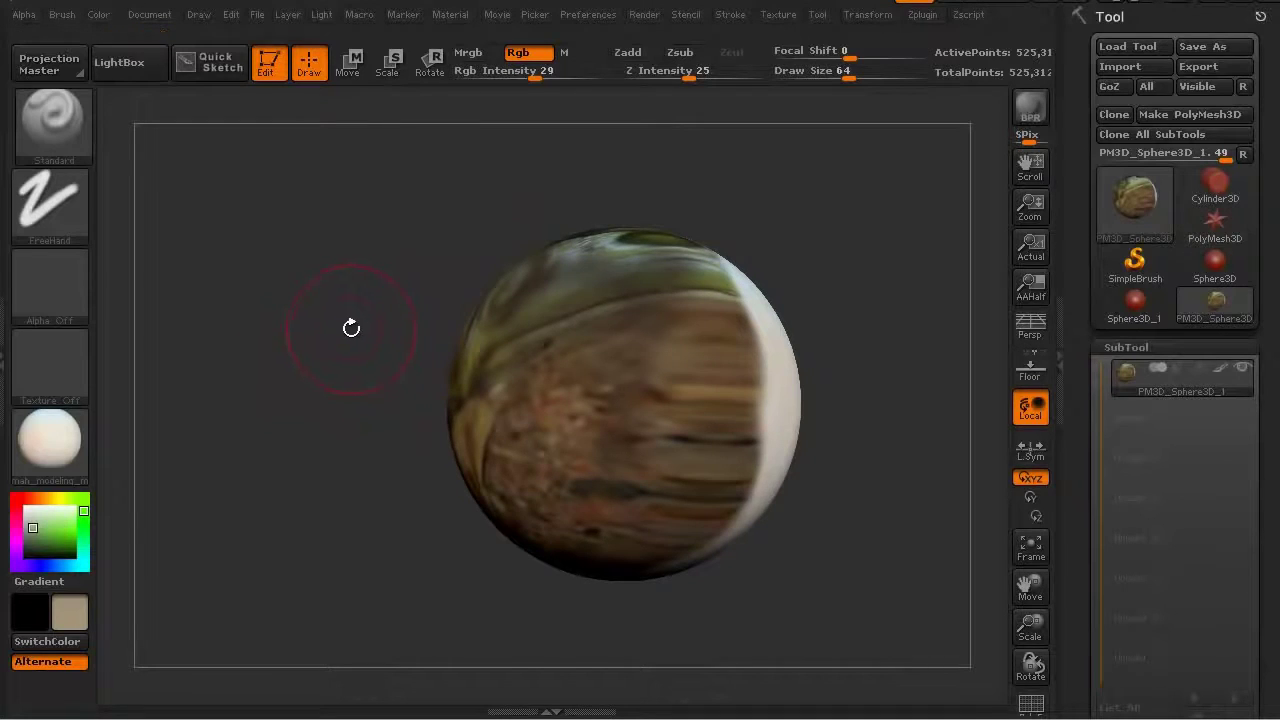
{"action": "key", "text": "shift+z"}
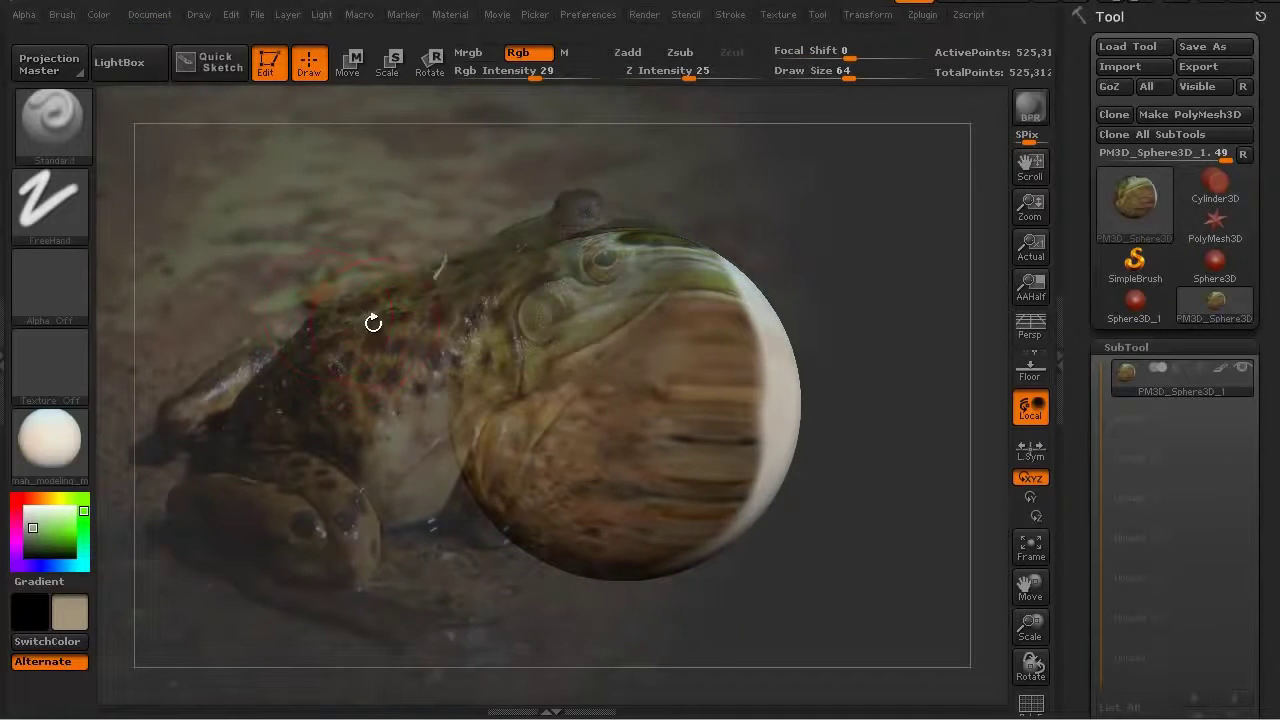
{"action": "key", "text": "shift+z"}
{"action": "mouse_move", "coordinate": [446, 323]}
{"action": "left_mouse_down"}
{"action": "mouse_move", "coordinate": [378, 286]}
{"action": "mouse_move", "coordinate": [215, 320]}
{"action": "mouse_move", "coordinate": [145, 318]}
{"action": "left_mouse_up"}
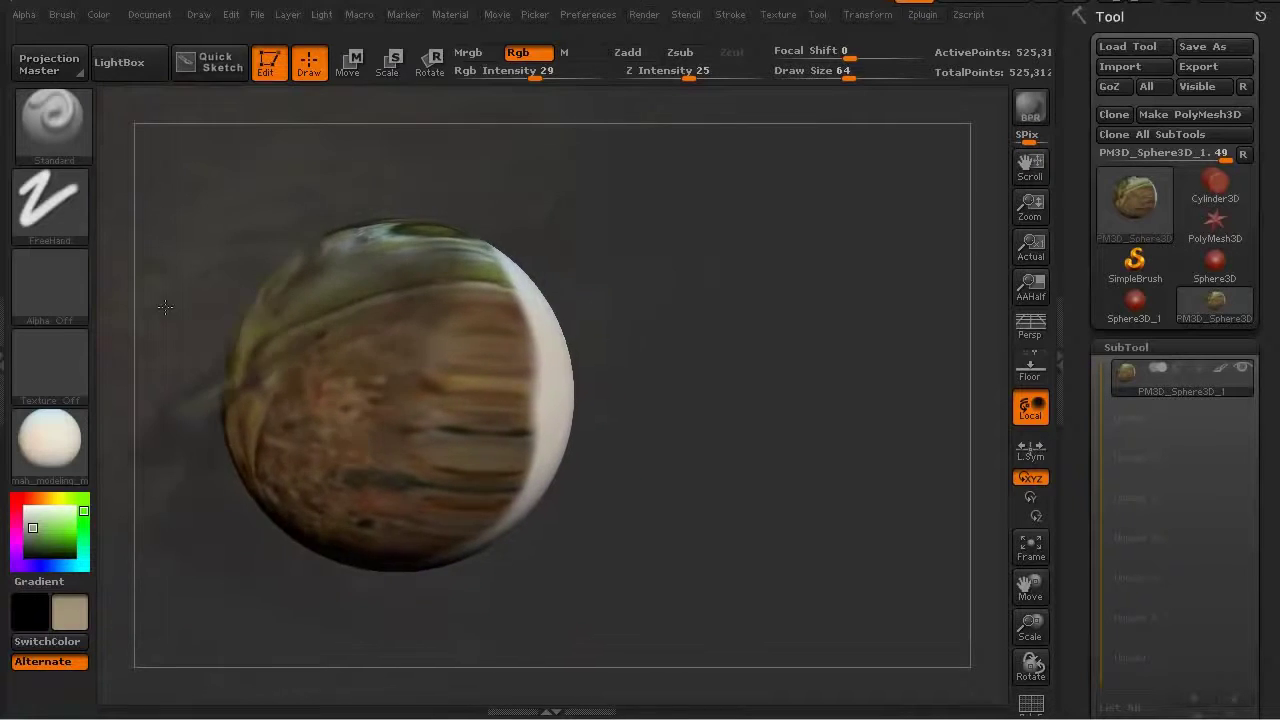
{"action": "key", "text": "shift+z"}
{"action": "key", "text": "shift+z"}
- Paint frog-skin spots onto the sphere's front, then bring the photo and dial back
{"action": "mouse_move", "coordinate": [370, 437]}
{"action": "left_mouse_down"}
{"action": "mouse_move", "coordinate": [442, 510]}
{"action": "mouse_move", "coordinate": [304, 302]}
{"action": "left_mouse_up"}
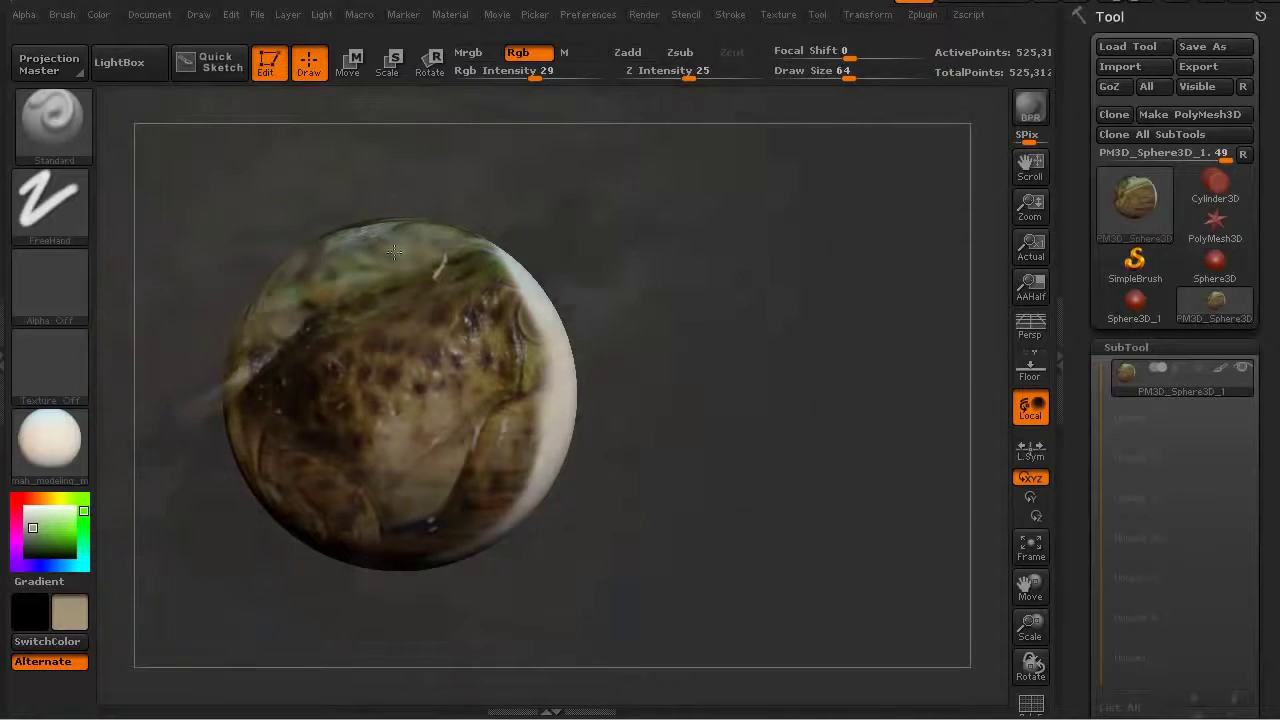
{"action": "key", "text": "shift+z"}
{"action": "key", "text": "z"}
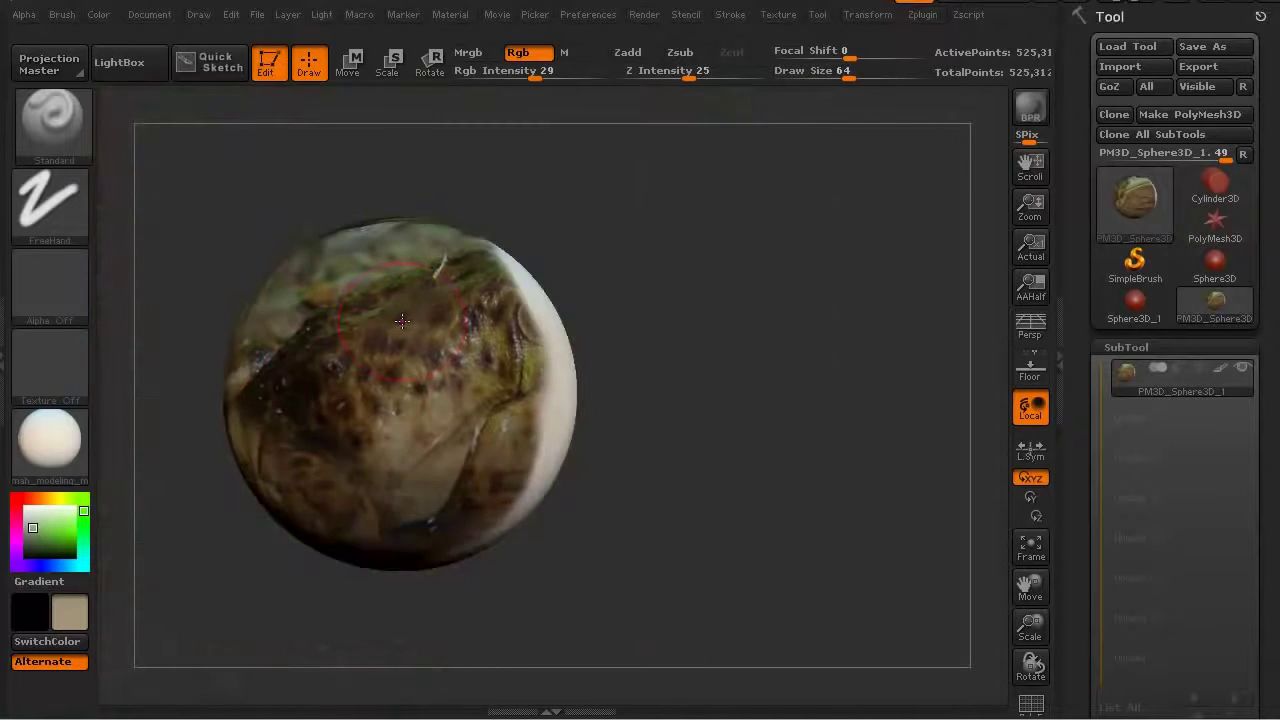
{"action": "key", "text": "shift+z"}
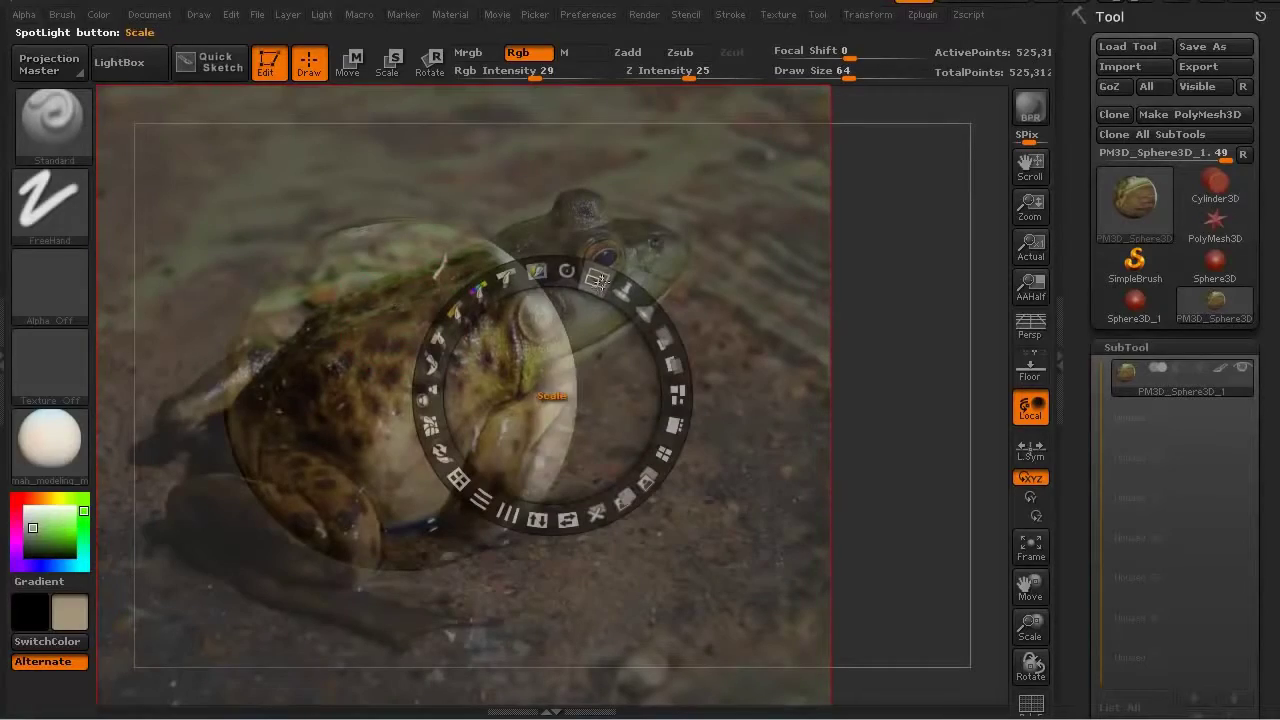
- Scale the frog photo up and drag it right until its head and back skin cover the sphere
{"action": "left_click_drag", "start_coordinate": [597, 279], "coordinate": [641, 300]}
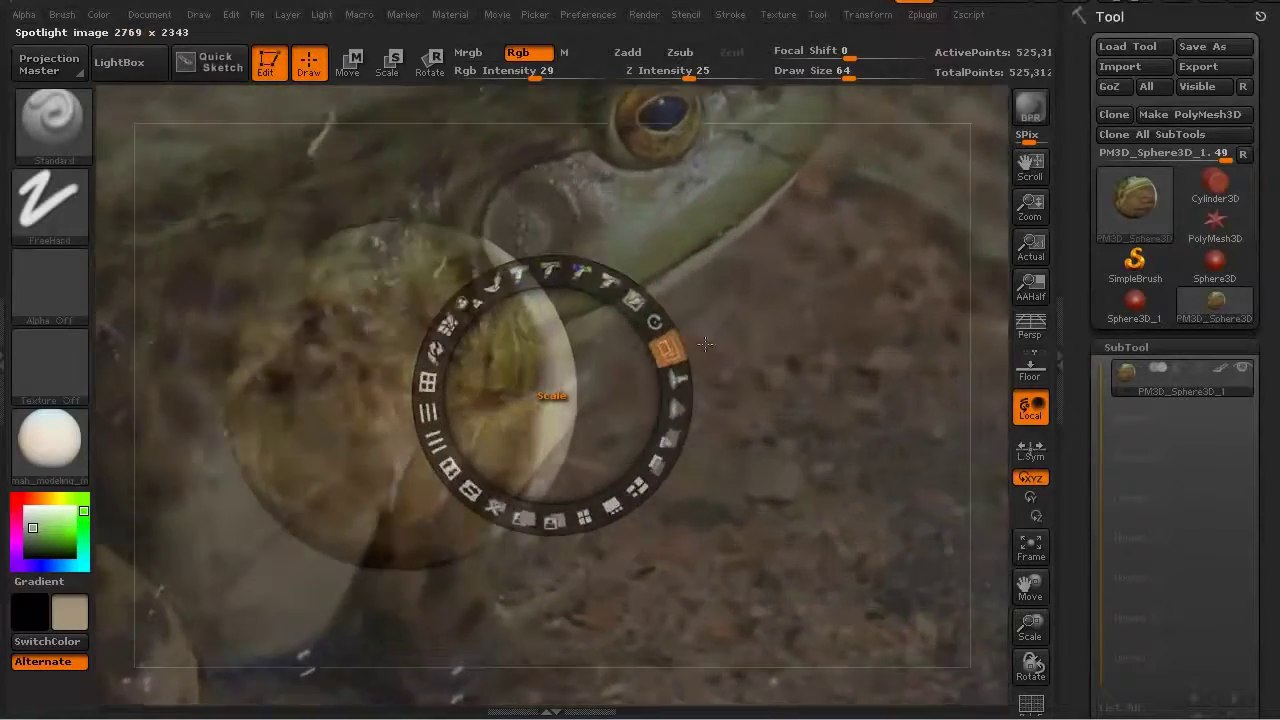
{"action": "mouse_move", "coordinate": [706, 344]}
{"action": "left_mouse_down"}
{"action": "mouse_move", "coordinate": [481, 260]}
{"action": "mouse_move", "coordinate": [612, 287]}
{"action": "mouse_move", "coordinate": [598, 281]}
{"action": "left_mouse_up"}
{"action": "mouse_move", "coordinate": [519, 337]}
{"action": "left_mouse_down"}
{"action": "mouse_move", "coordinate": [539, 345]}
{"action": "mouse_move", "coordinate": [519, 348]}
{"action": "mouse_move", "coordinate": [573, 348]}
{"action": "mouse_move", "coordinate": [638, 398]}
{"action": "mouse_move", "coordinate": [560, 408]}
{"action": "mouse_move", "coordinate": [575, 400]}
{"action": "mouse_move", "coordinate": [575, 318]}
{"action": "left_mouse_up"}
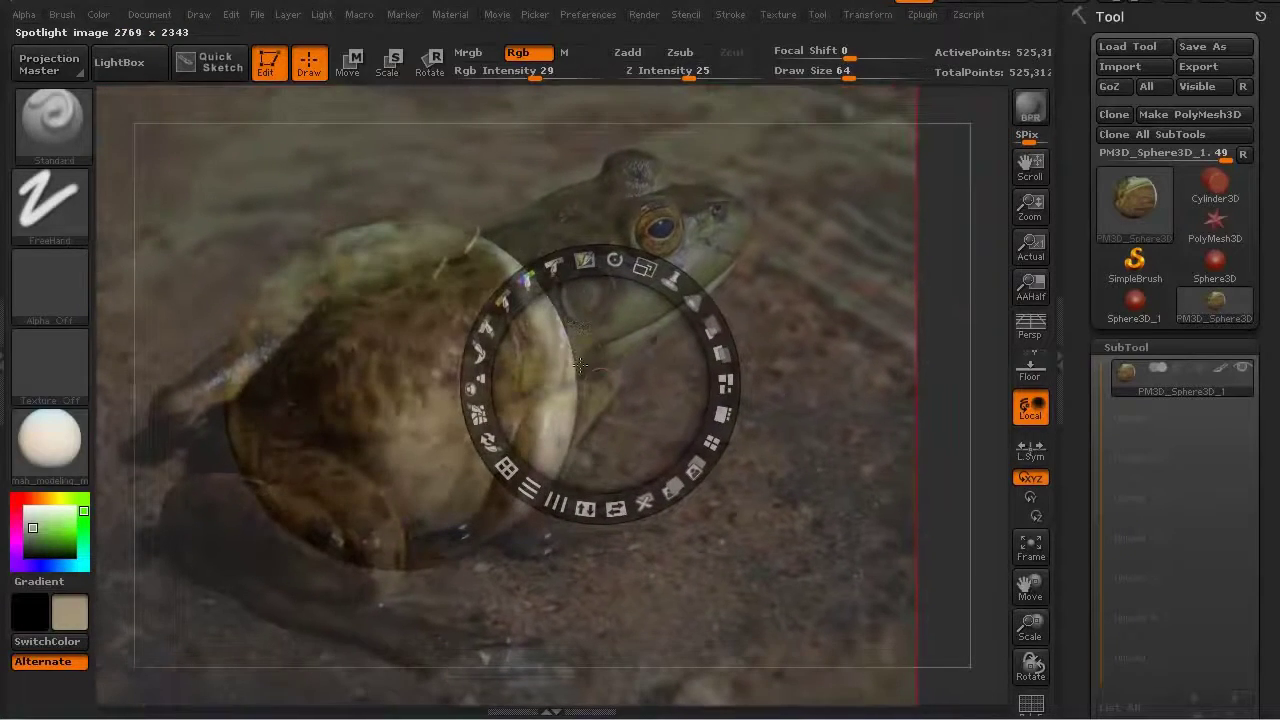
{"action": "mouse_move", "coordinate": [598, 386]}
{"action": "left_mouse_down"}
{"action": "mouse_move", "coordinate": [608, 443]}
{"action": "mouse_move", "coordinate": [623, 351]}
{"action": "mouse_move", "coordinate": [277, 486]}
{"action": "mouse_move", "coordinate": [246, 534]}
{"action": "mouse_move", "coordinate": [477, 371]}
{"action": "mouse_move", "coordinate": [602, 361]}
{"action": "left_mouse_up"}
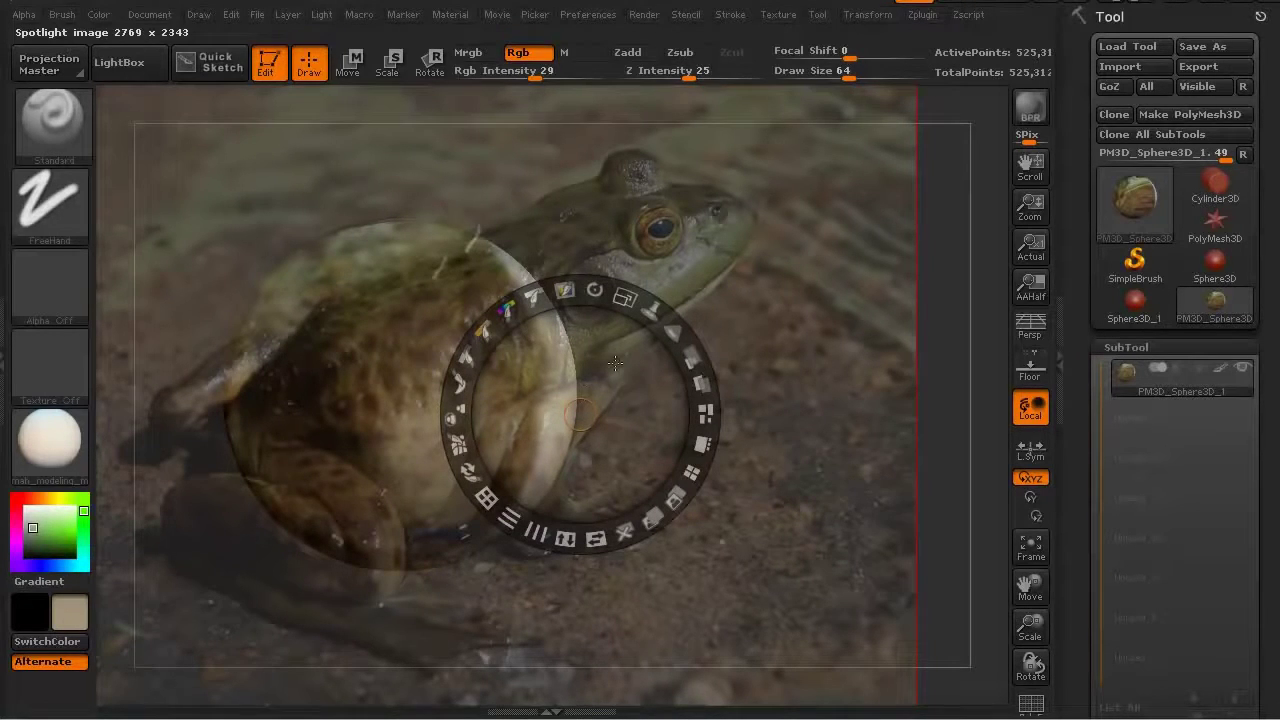
{"action": "mouse_move", "coordinate": [615, 363]}
{"action": "left_mouse_down"}
{"action": "mouse_move", "coordinate": [463, 440]}
{"action": "mouse_move", "coordinate": [471, 462]}
{"action": "mouse_move", "coordinate": [651, 387]}
{"action": "mouse_move", "coordinate": [654, 443]}
{"action": "mouse_move", "coordinate": [593, 471]}
{"action": "left_mouse_up"}
{"action": "left_click_drag", "start_coordinate": [662, 368], "coordinate": [621, 289]}
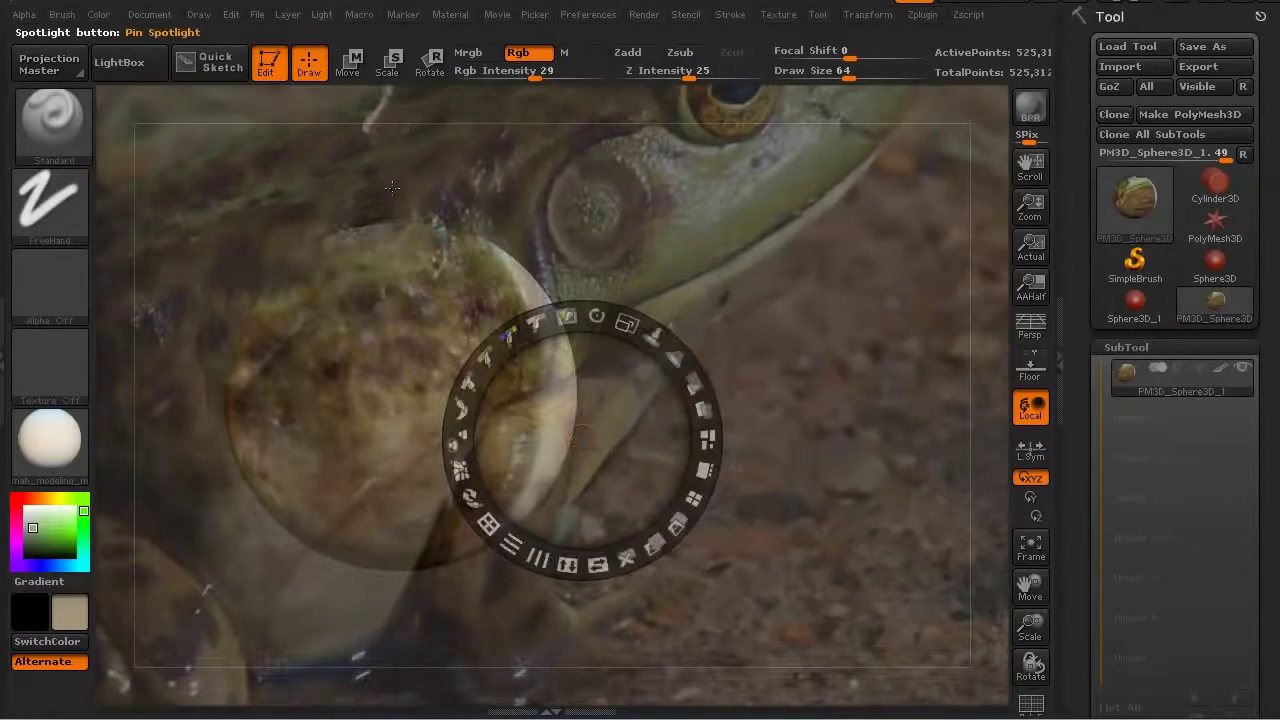
{"action": "mouse_move", "coordinate": [581, 379]}
{"action": "left_mouse_down"}
{"action": "mouse_move", "coordinate": [706, 410]}
{"action": "mouse_move", "coordinate": [768, 409]}
{"action": "left_mouse_up"}
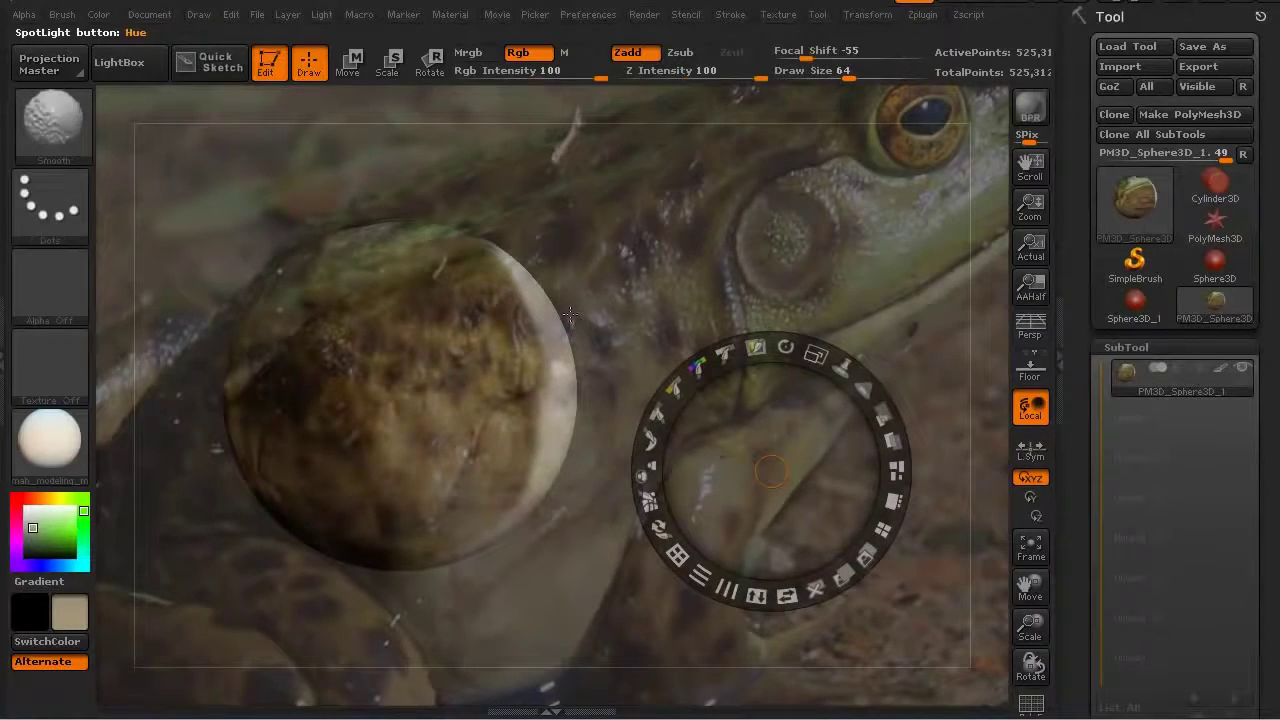
- Frame the sphere, paint dark mottled frog skin through the photo, then turn to its pale edge
{"action": "key", "text": "shift+z"}
{"action": "key", "text": "f"}
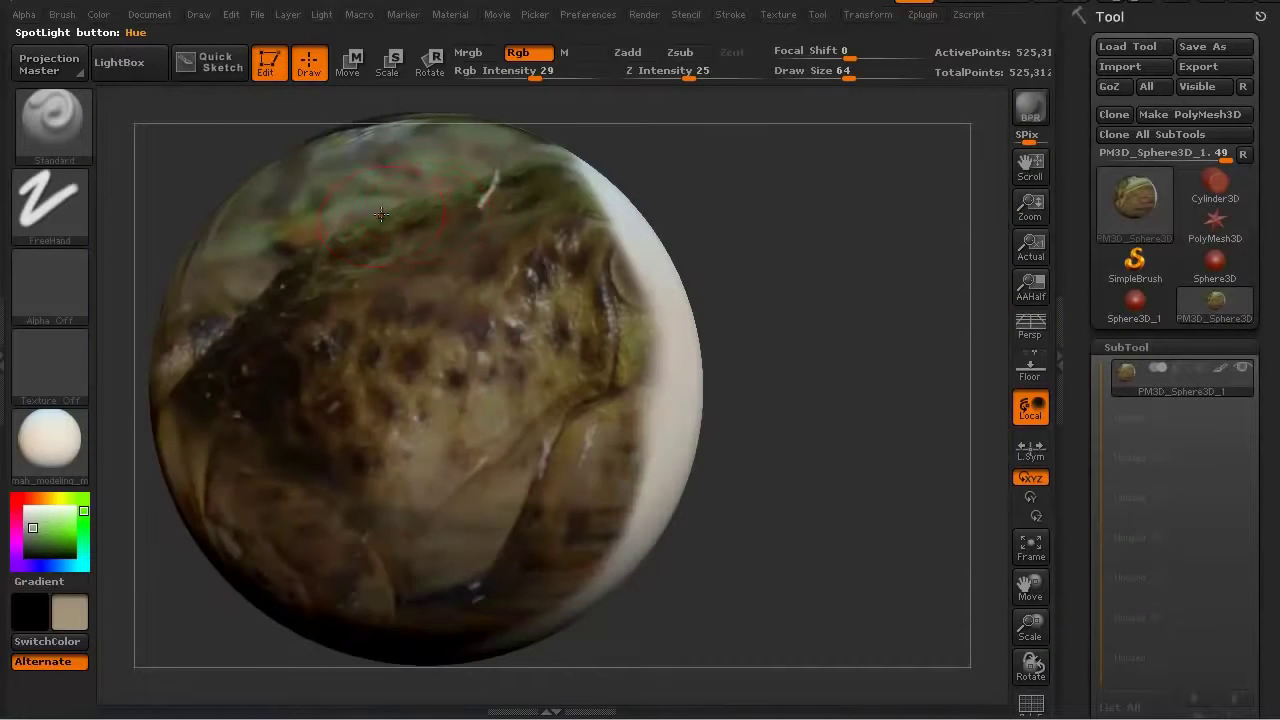
{"action": "mouse_move", "coordinate": [695, 465]}
{"action": "left_mouse_down", "text": "alt"}
{"action": "mouse_move", "coordinate": [273, 205]}
{"action": "mouse_move", "coordinate": [580, 306]}
{"action": "mouse_move", "coordinate": [494, 280]}
{"action": "mouse_move", "coordinate": [462, 373]}
{"action": "left_mouse_up", "text": "alt"}
{"action": "key", "text": "shift+z"}
{"action": "key", "text": "shift+z"}
{"action": "left_click_drag", "start_coordinate": [341, 353], "coordinate": [399, 510]}
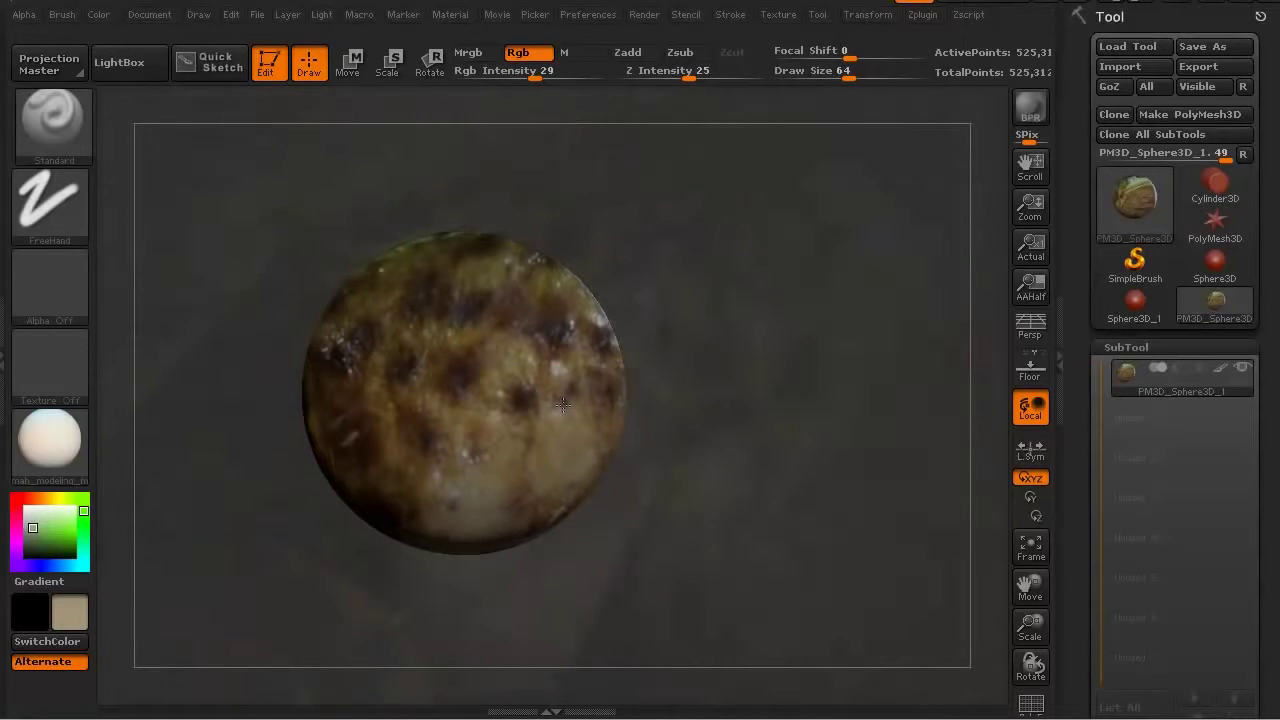
{"action": "key", "text": "shift+z"}
{"action": "key", "text": "shift+z"}
{"action": "mouse_move", "coordinate": [301, 293]}
{"action": "left_mouse_down"}
{"action": "mouse_move", "coordinate": [319, 427]}
{"action": "mouse_move", "coordinate": [240, 374]}
{"action": "left_mouse_up"}
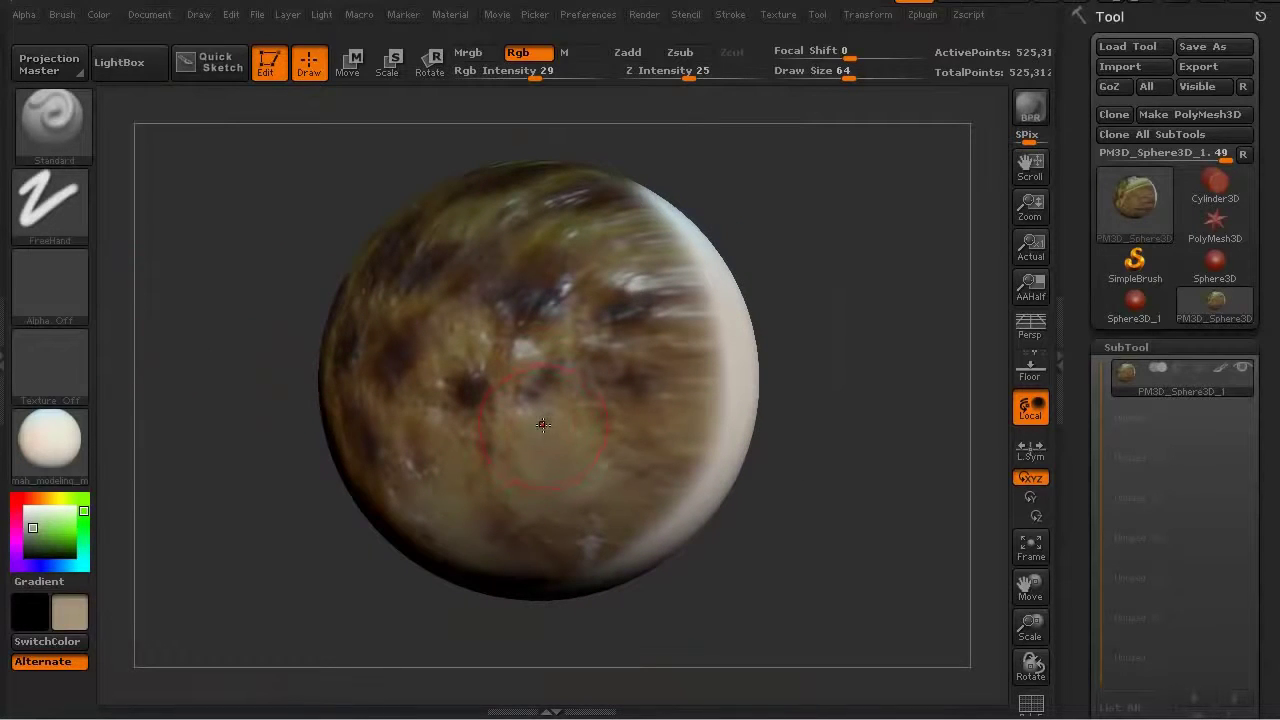
- Sample dark colours into both swatches and set the Spray stroke with speckled Alpha 07
{"action": "key", "text": "c"}
{"action": "key", "text": "v"}
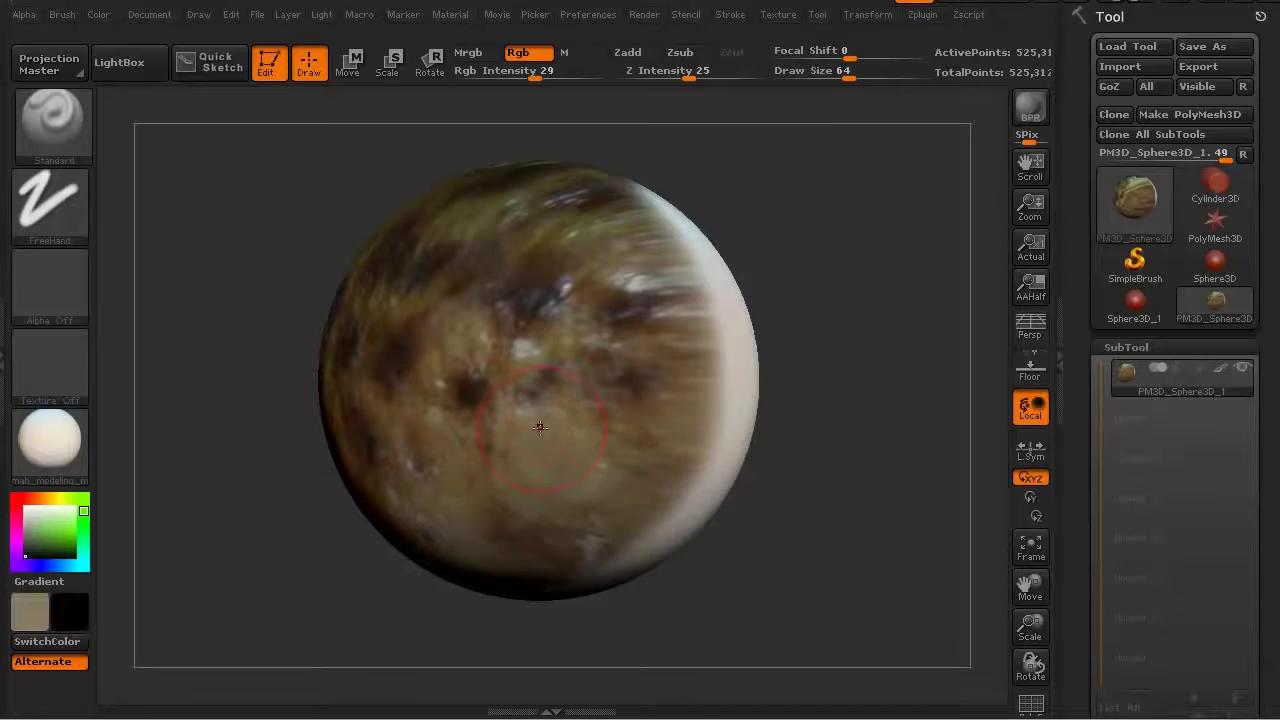
{"action": "key", "text": "c"}
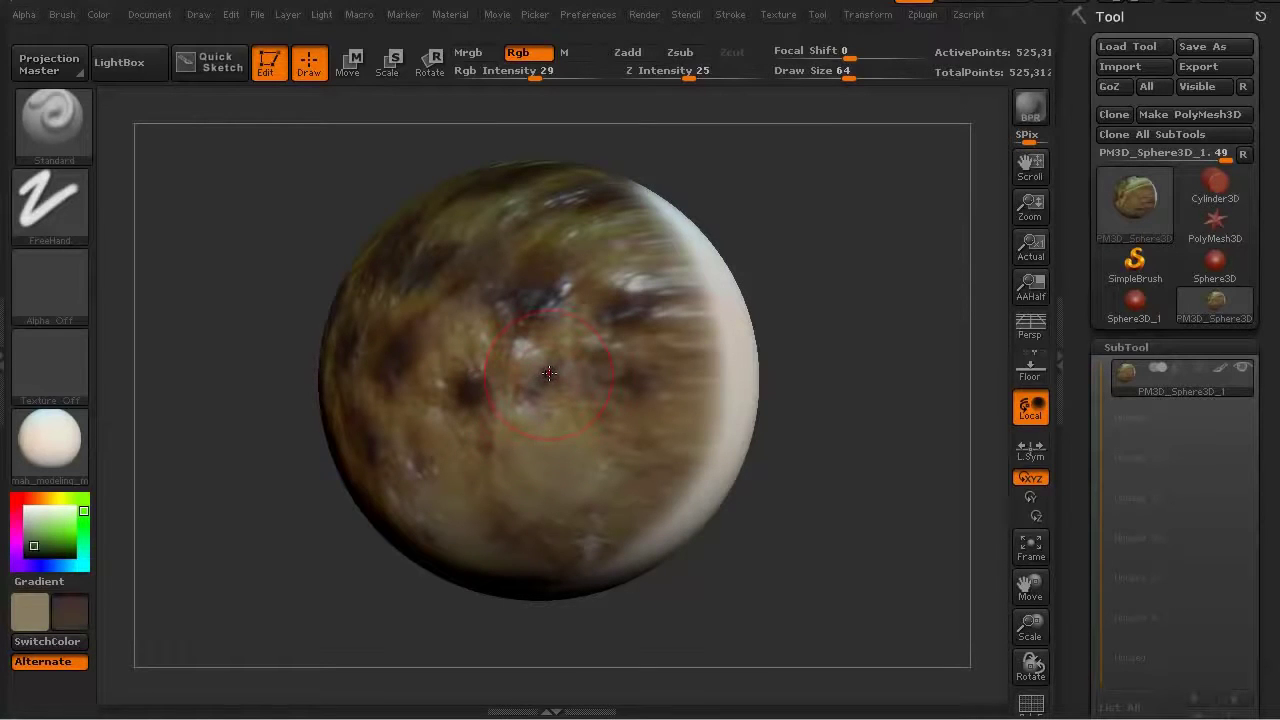
{"action": "left_click", "coordinate": [53, 190]}
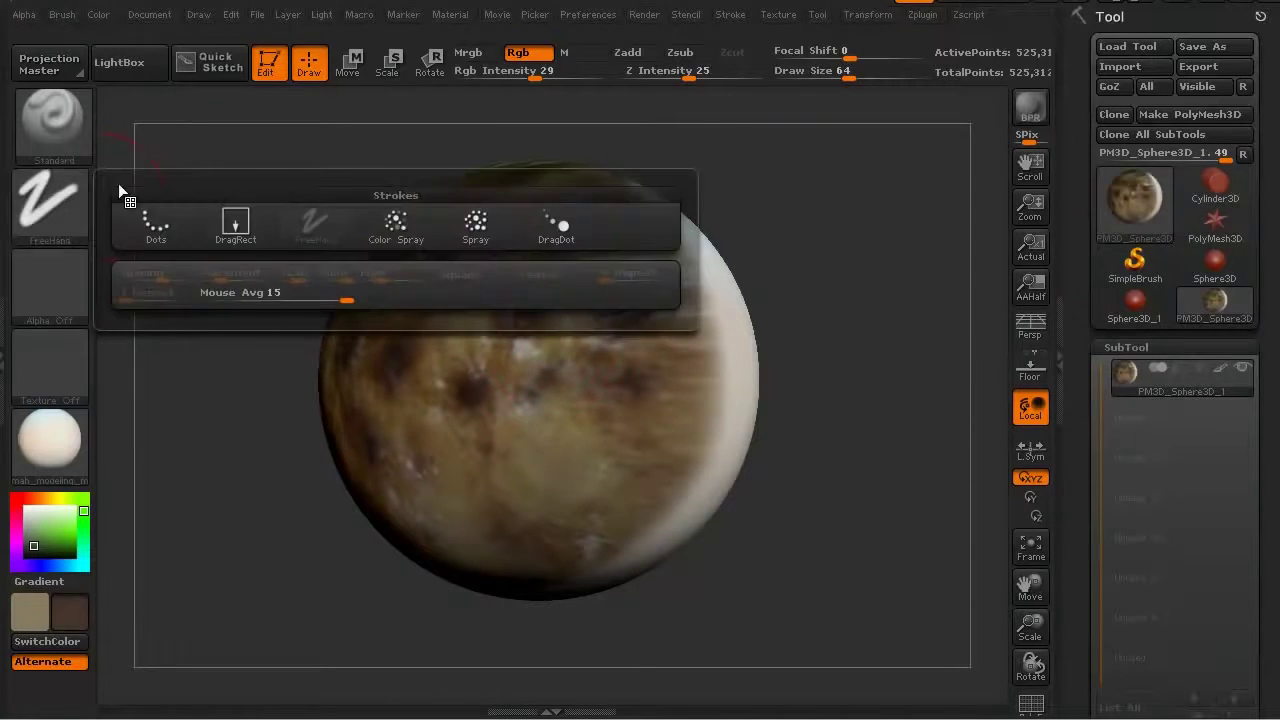
{"action": "left_click", "coordinate": [397, 220]}
{"action": "left_click", "coordinate": [62, 272]}
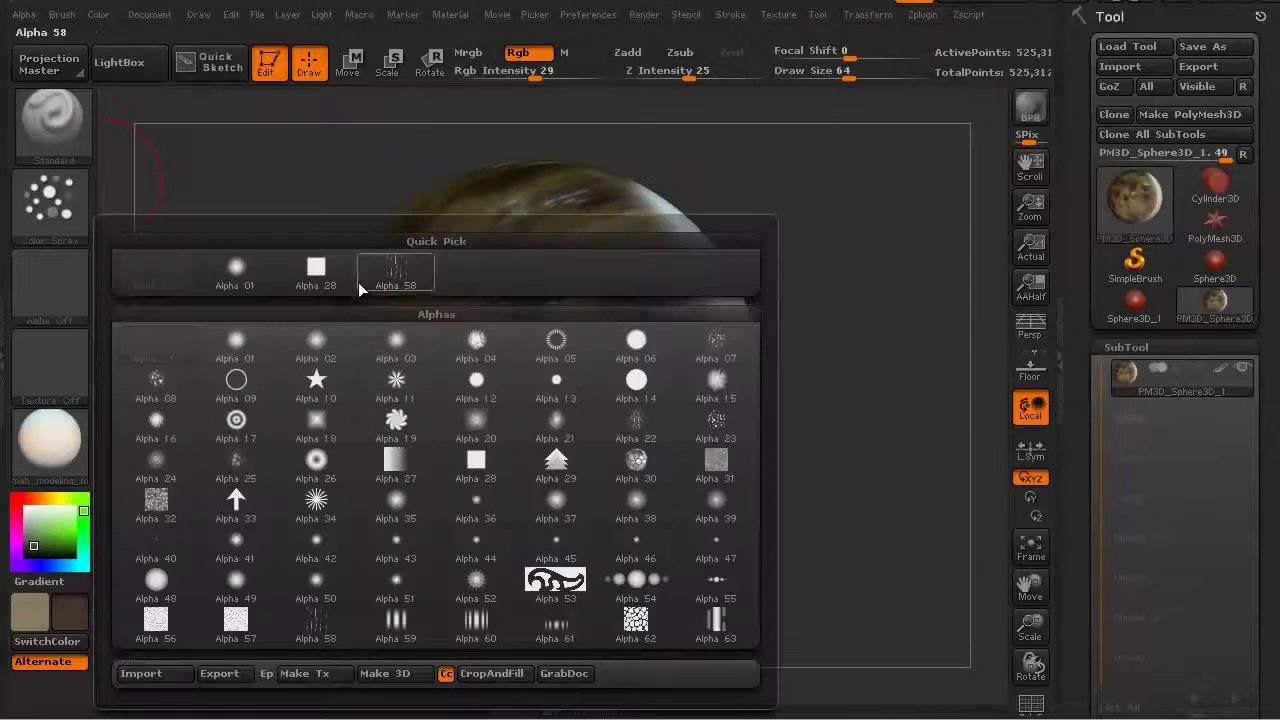
{"action": "left_click", "coordinate": [712, 340]}
- Spray darker brown streaks over the sphere's upper and right side, then make dark brown the main colour
{"action": "left_click_drag", "start_coordinate": [310, 520], "coordinate": [345, 453]}
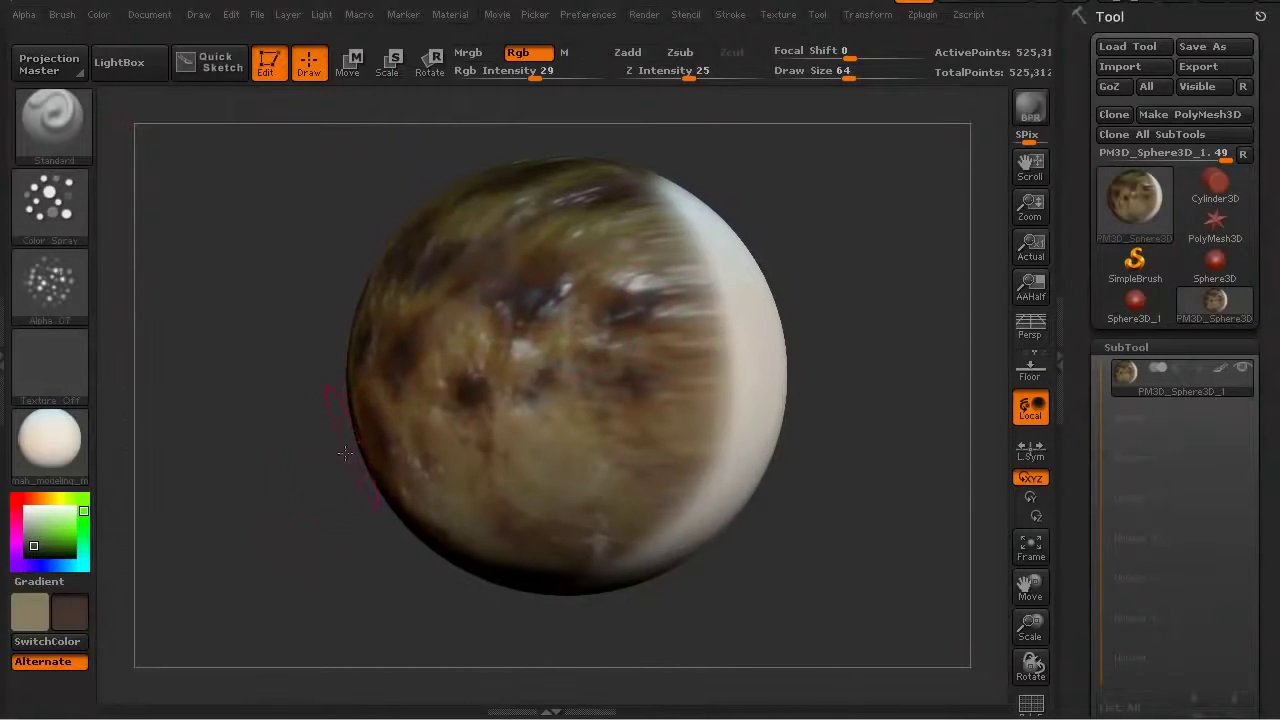
{"action": "left_click_drag", "start_coordinate": [469, 110], "coordinate": [490, 85]}
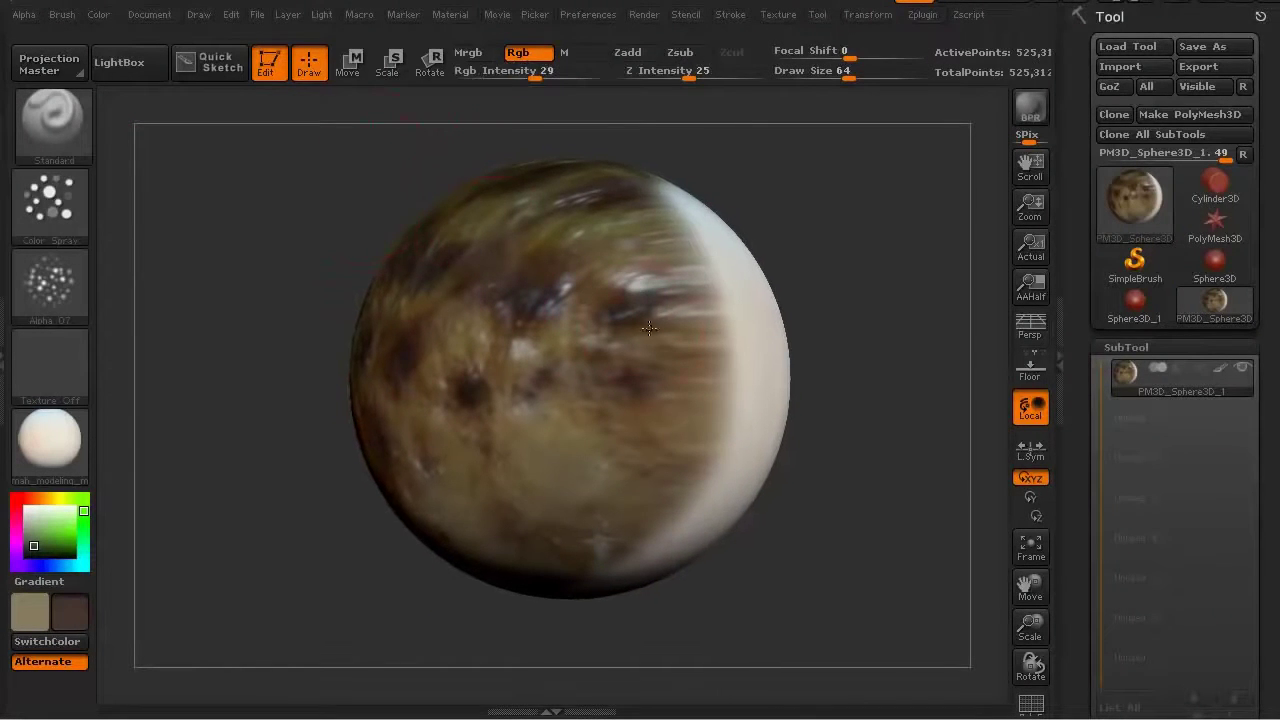
{"action": "left_click_drag", "start_coordinate": [648, 325], "coordinate": [655, 351]}
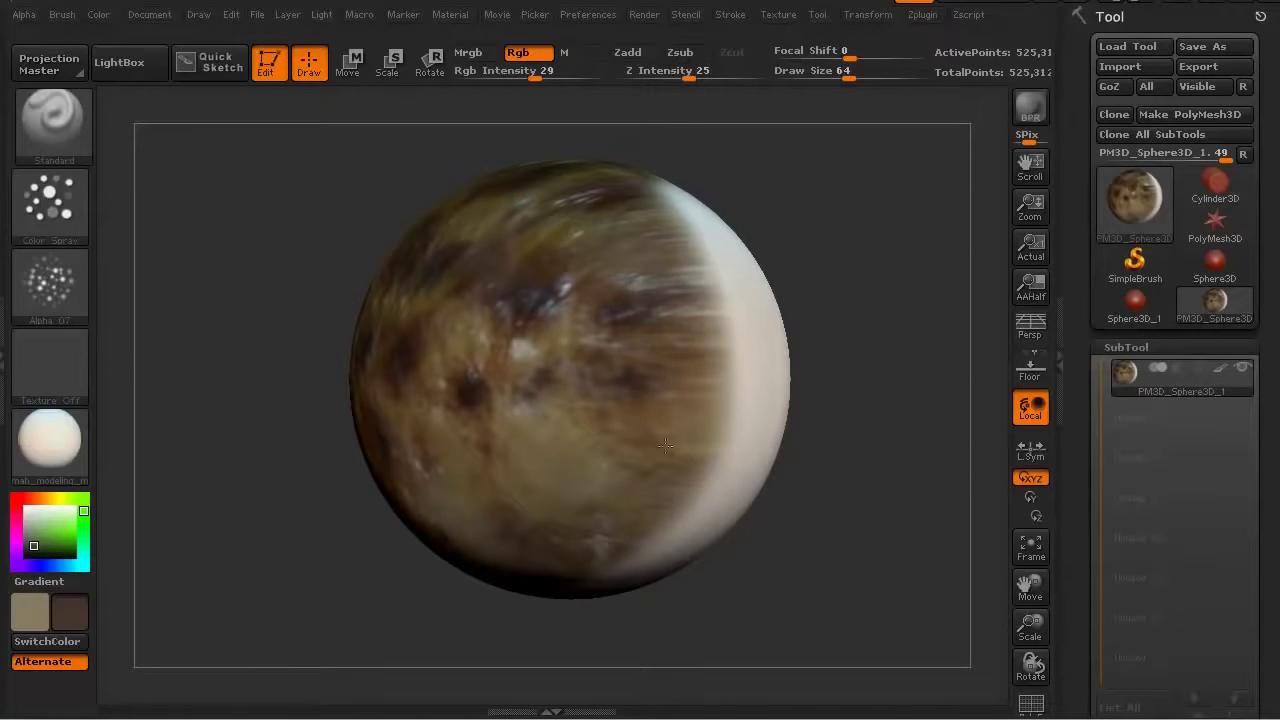
{"action": "mouse_move", "coordinate": [649, 428]}
{"action": "left_mouse_down"}
{"action": "mouse_move", "coordinate": [580, 455]}
{"action": "mouse_move", "coordinate": [600, 490]}
{"action": "mouse_move", "coordinate": [600, 550]}
{"action": "mouse_move", "coordinate": [688, 291]}
{"action": "mouse_move", "coordinate": [660, 220]}
{"action": "mouse_move", "coordinate": [630, 255]}
{"action": "mouse_move", "coordinate": [708, 340]}
{"action": "left_mouse_up"}
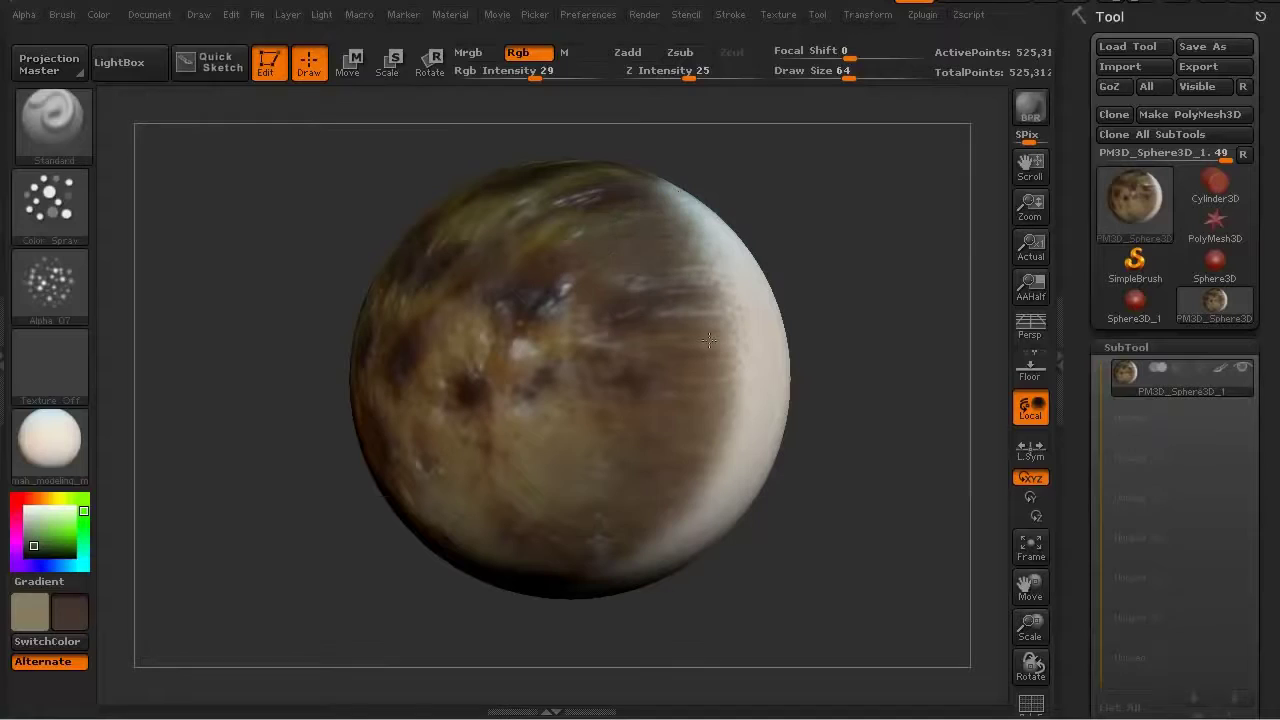
{"action": "left_click_drag", "start_coordinate": [594, 481], "coordinate": [546, 415]}
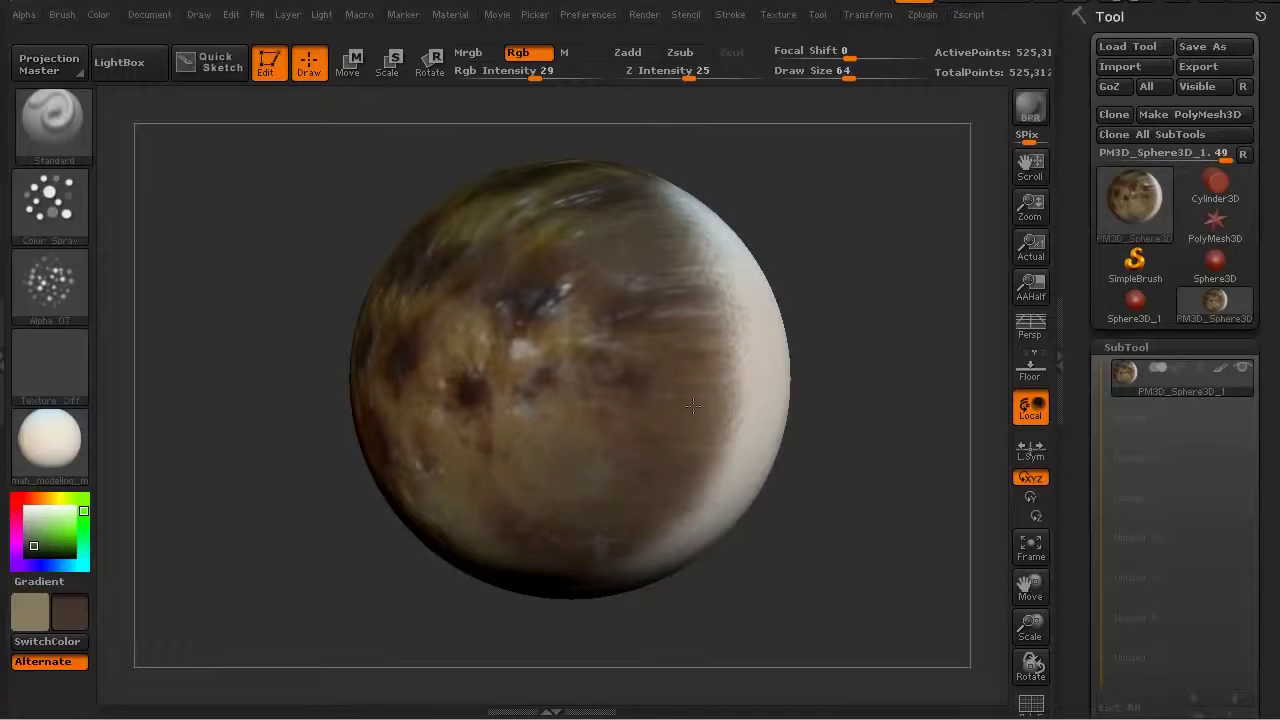
{"action": "mouse_move", "coordinate": [693, 405]}
{"action": "left_mouse_down"}
{"action": "mouse_move", "coordinate": [700, 240]}
{"action": "mouse_move", "coordinate": [654, 333]}
{"action": "left_mouse_up"}
{"action": "mouse_move", "coordinate": [603, 285]}
{"action": "left_mouse_down"}
{"action": "mouse_move", "coordinate": [718, 294]}
{"action": "mouse_move", "coordinate": [700, 540]}
{"action": "mouse_move", "coordinate": [591, 583]}
{"action": "left_mouse_up"}
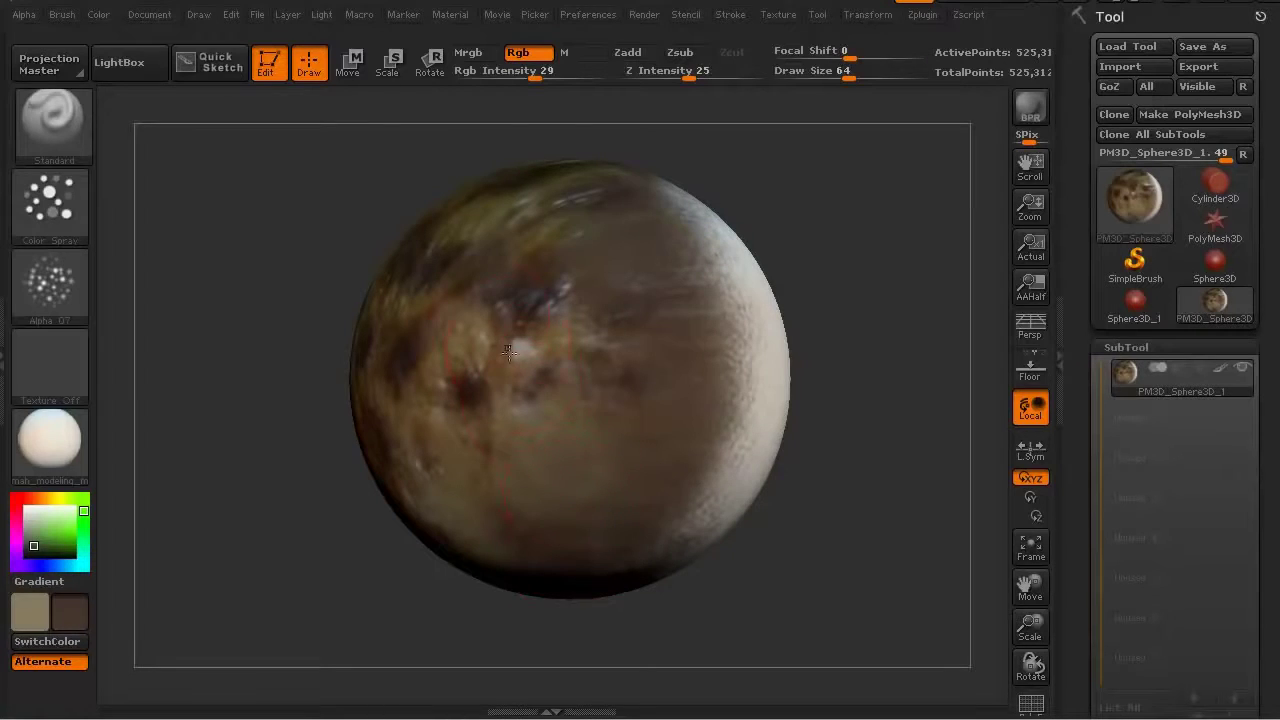
{"action": "key", "text": "v"}
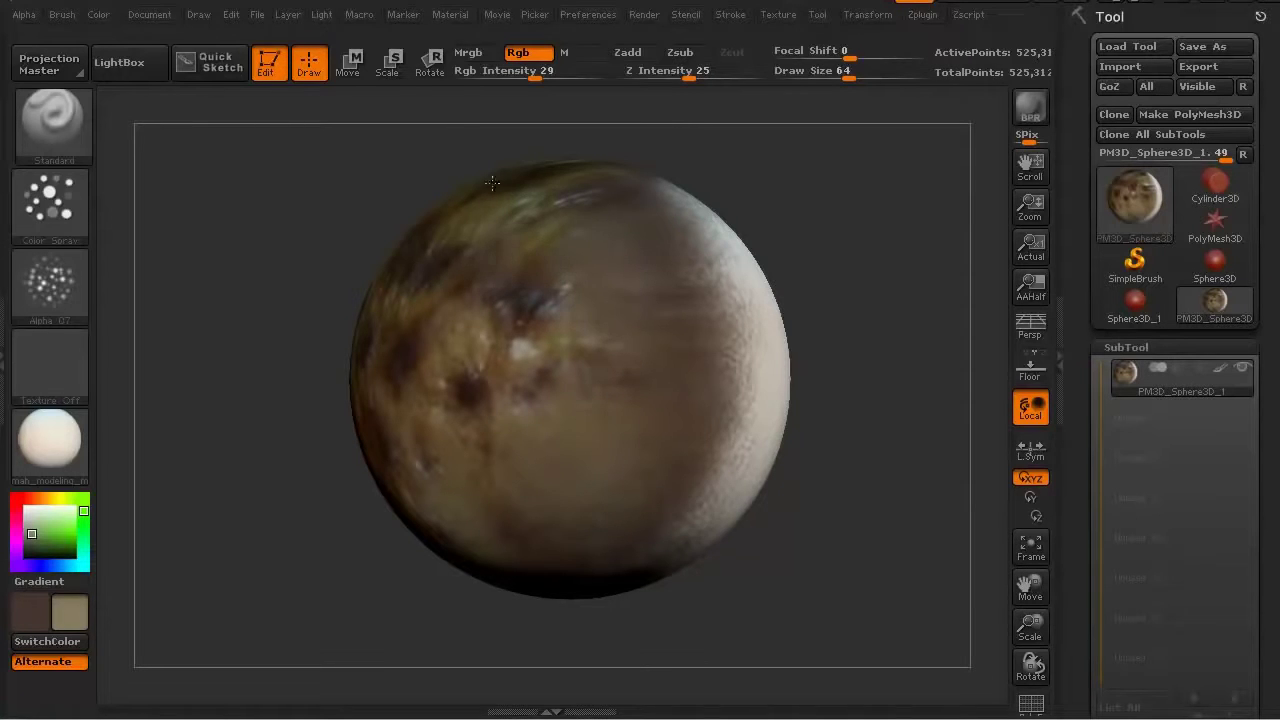
{"action": "left_click_drag", "start_coordinate": [391, 186], "coordinate": [330, 237]}
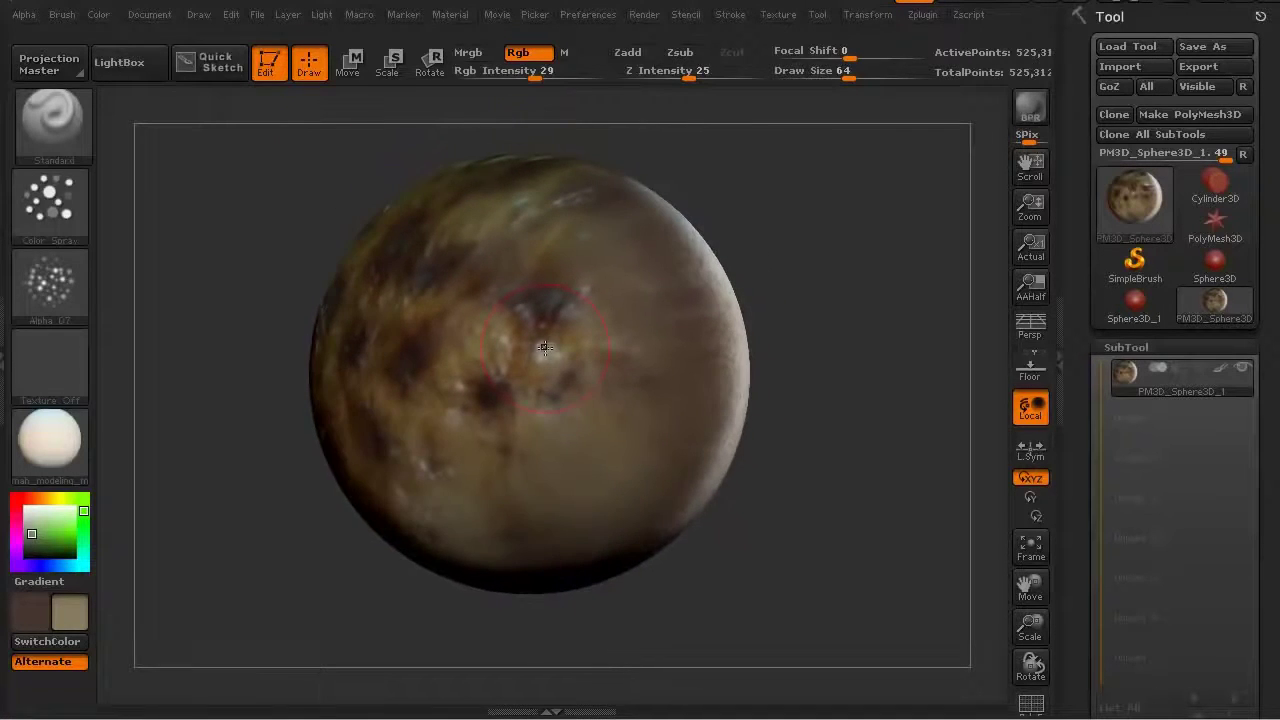
- Dab small light-grey patches on the sphere's upper right, then sample dark brown and inspect
{"action": "left_click_drag", "start_coordinate": [314, 343], "coordinate": [372, 323]}
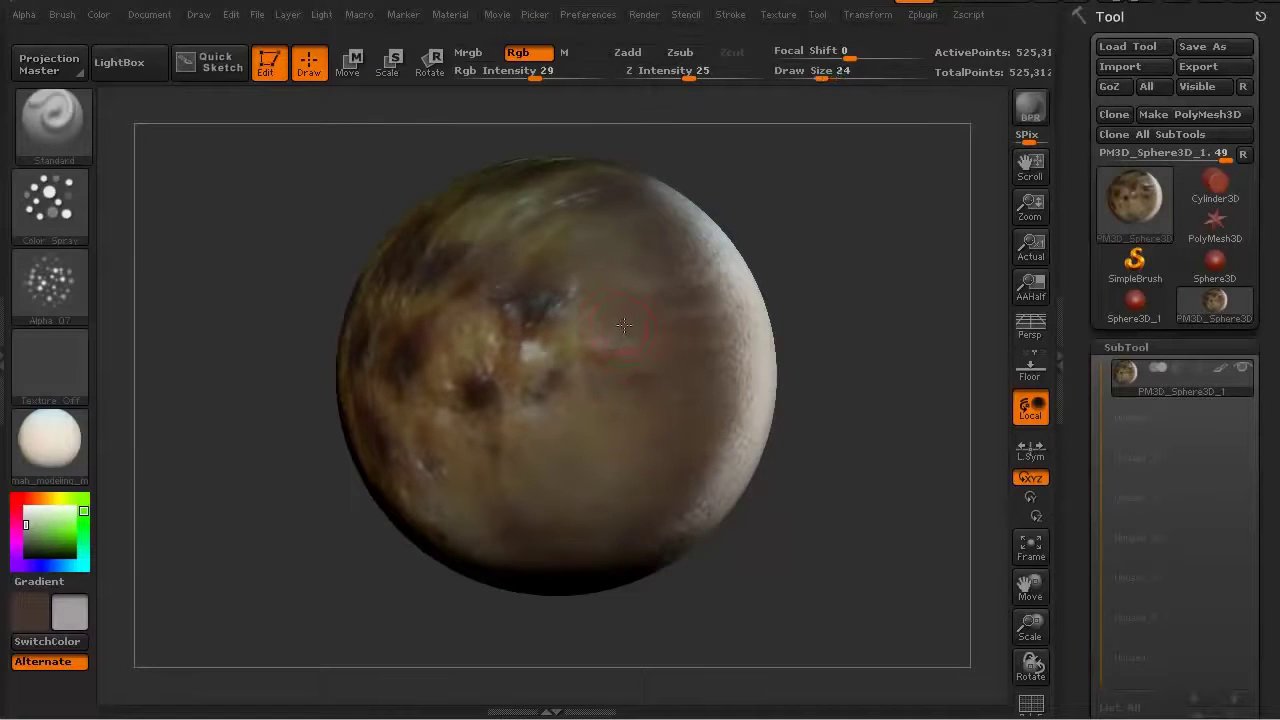
{"action": "left_click_drag", "start_coordinate": [605, 245], "coordinate": [652, 213]}
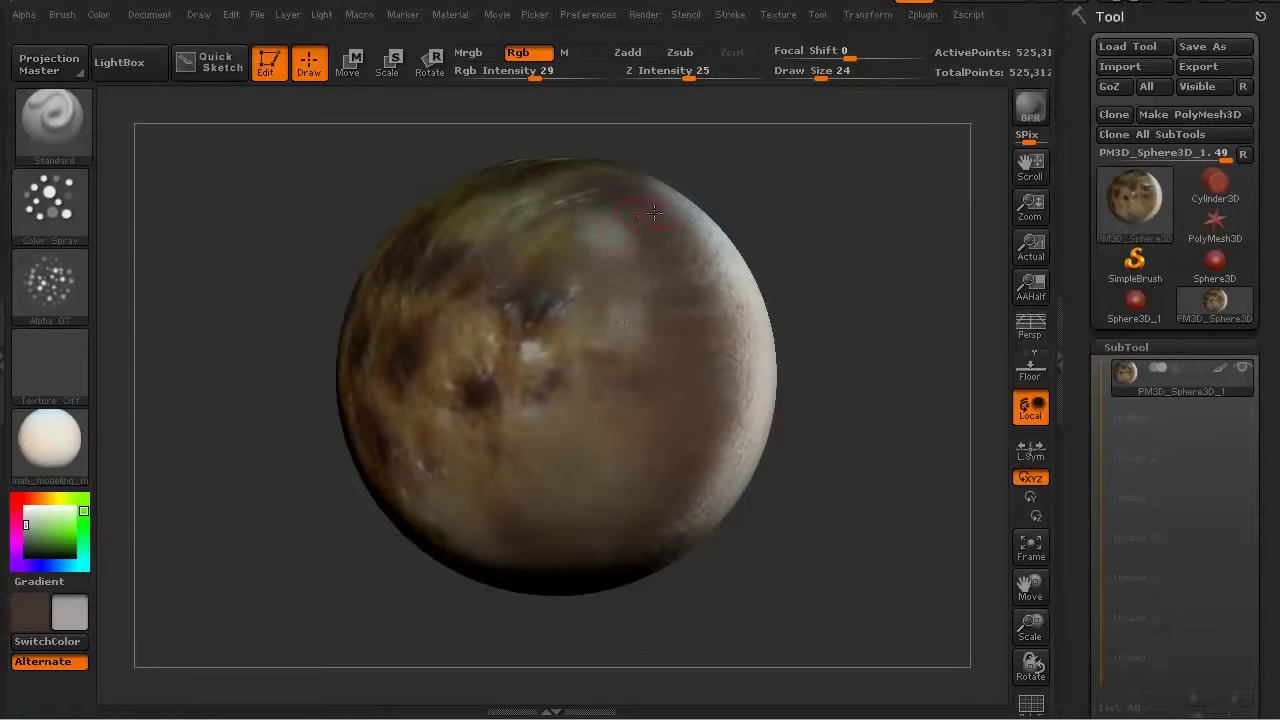
{"action": "left_click_drag", "start_coordinate": [684, 340], "coordinate": [692, 362]}
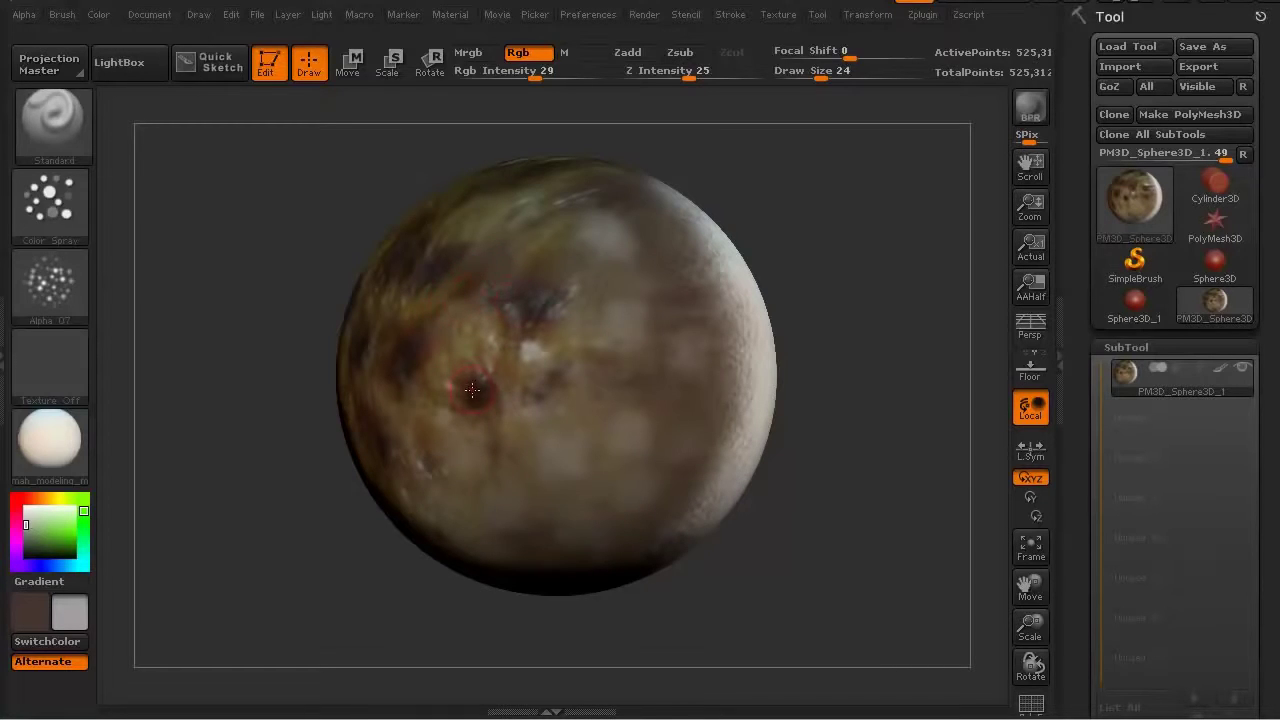
{"action": "key", "text": "c"}
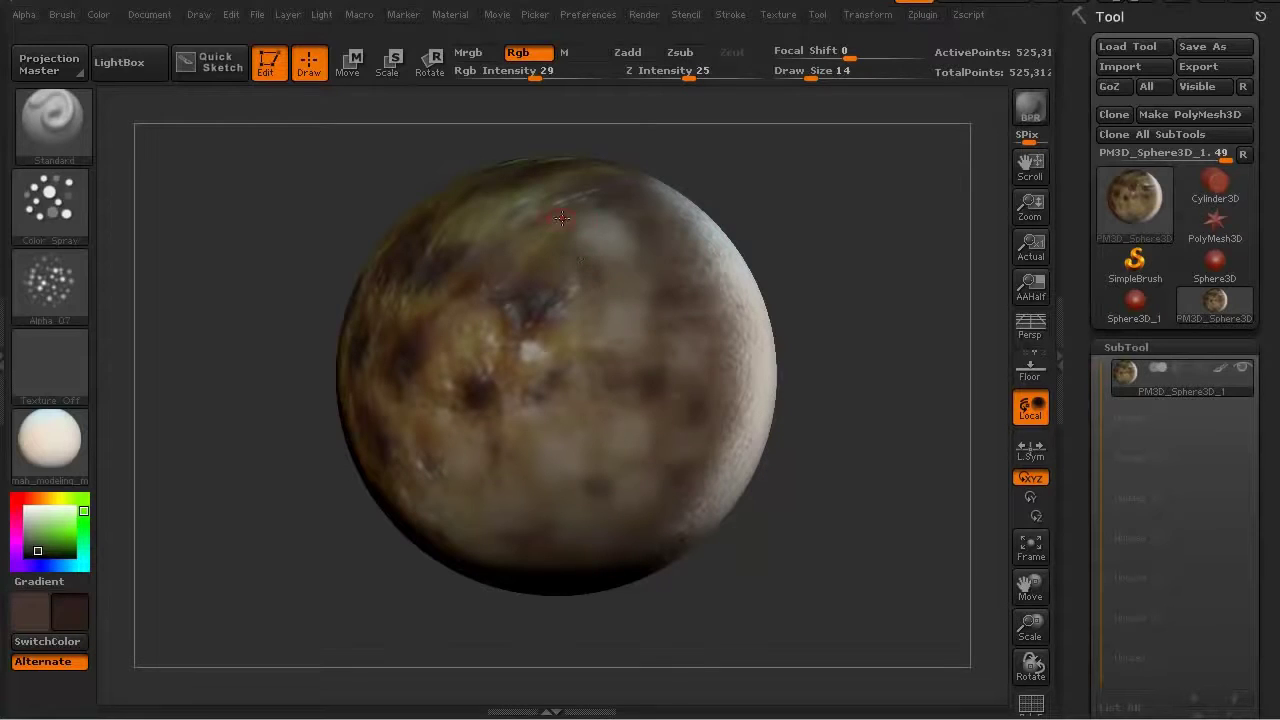
{"action": "mouse_move", "coordinate": [287, 405]}
{"action": "left_mouse_down"}
{"action": "mouse_move", "coordinate": [300, 524]}
{"action": "mouse_move", "coordinate": [268, 549]}
{"action": "mouse_move", "coordinate": [343, 543]}
{"action": "mouse_move", "coordinate": [366, 563]}
{"action": "mouse_move", "coordinate": [383, 557]}
{"action": "mouse_move", "coordinate": [326, 575]}
{"action": "mouse_move", "coordinate": [346, 551]}
{"action": "mouse_move", "coordinate": [336, 582]}
{"action": "left_mouse_up"}
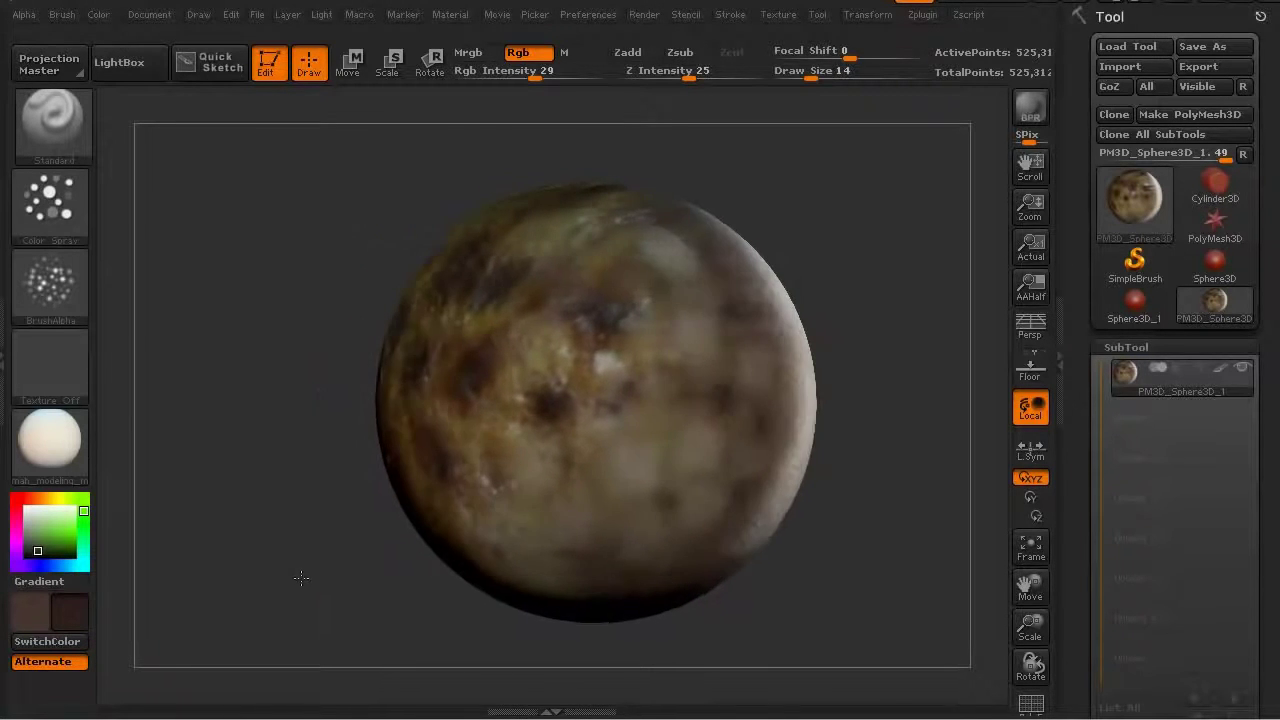